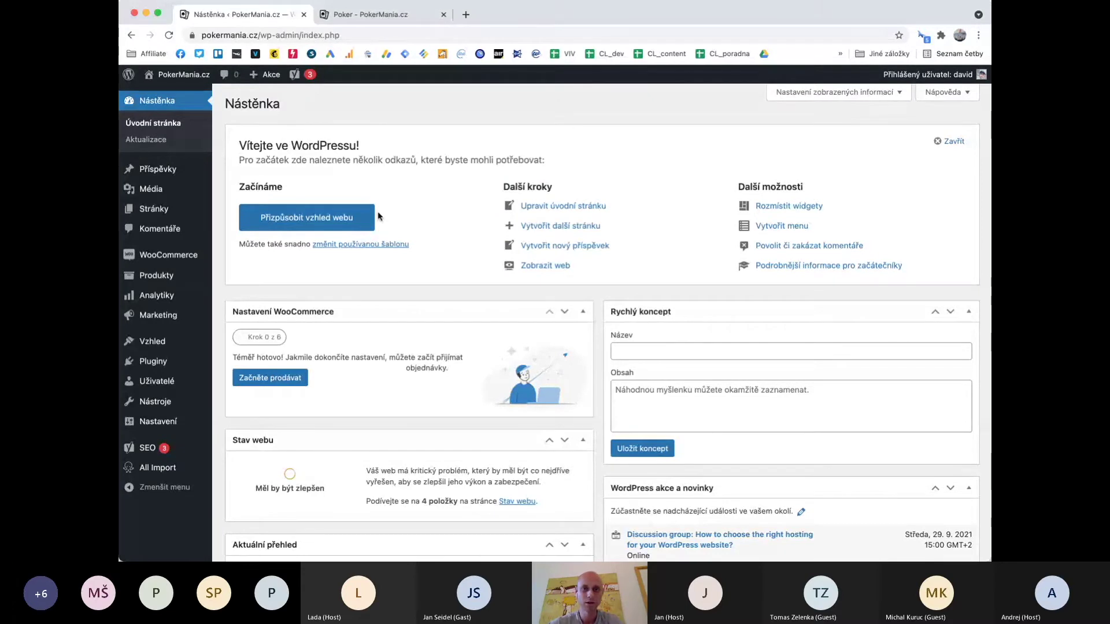
Open the CJ Affiliate dashboard in a new browser tab and go to the account's Subscriptions page
{"action": "left_click", "coordinate": [466, 15]}
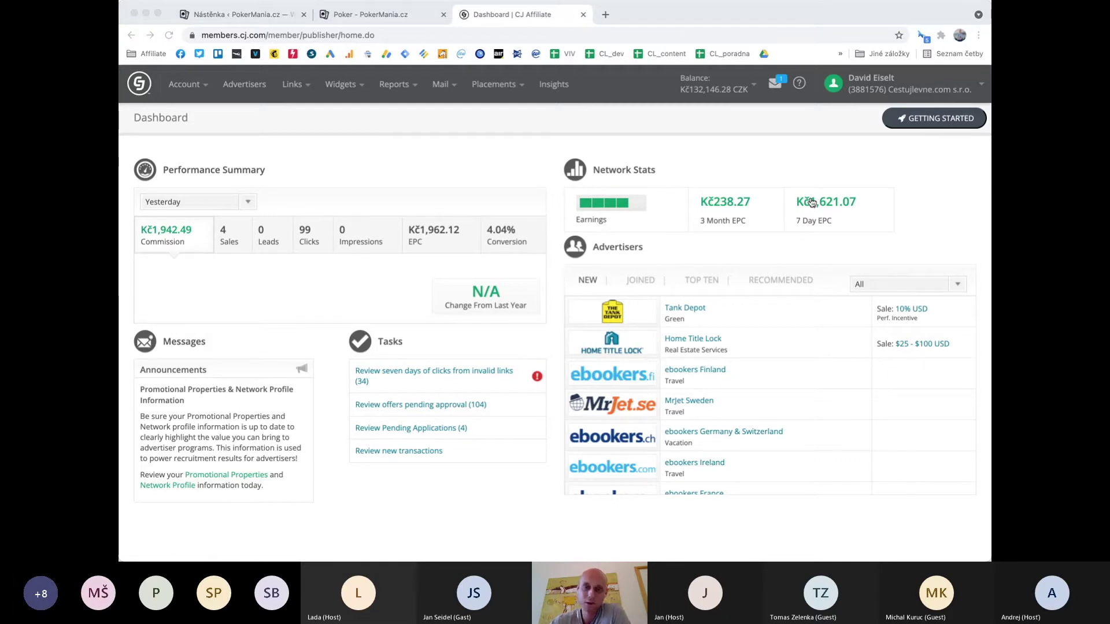
{"action": "left_click", "coordinate": [942, 199]}
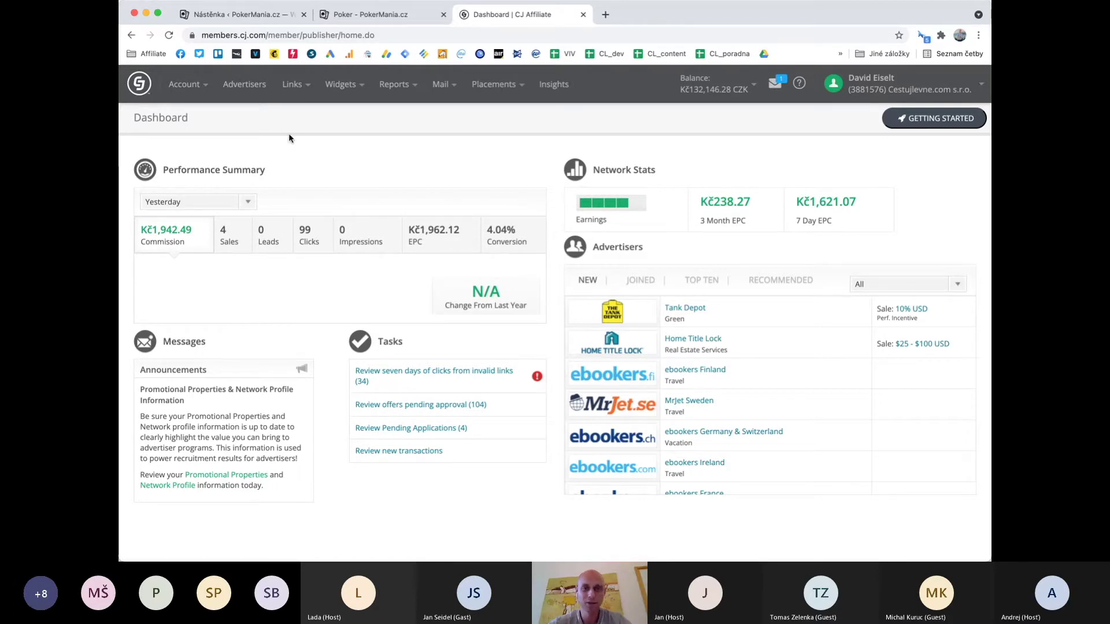
{"action": "left_click", "coordinate": [206, 92]}
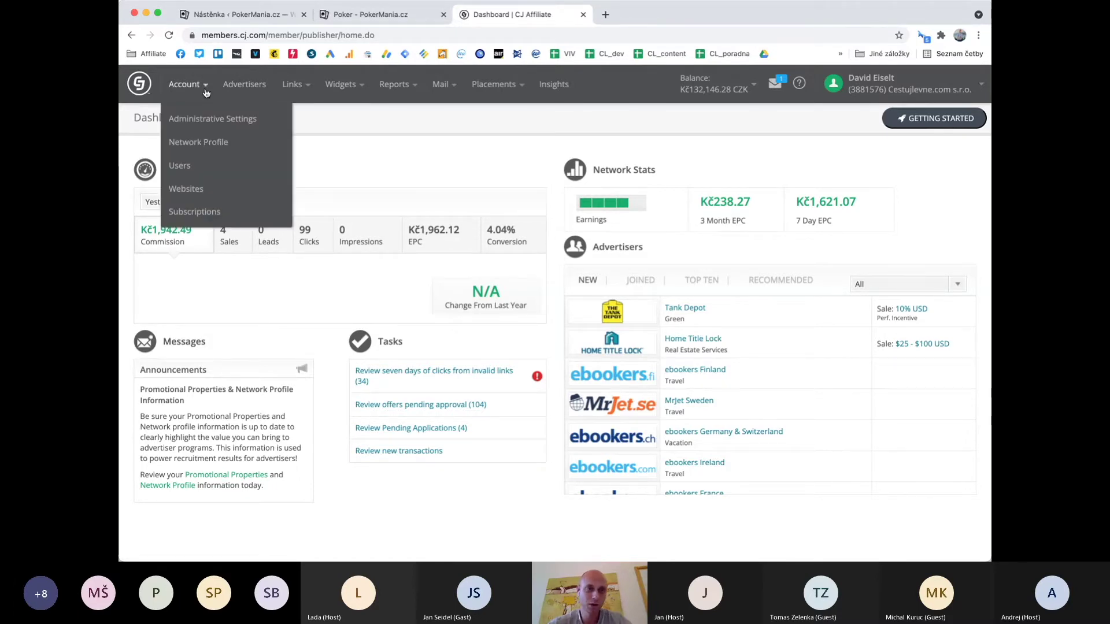
{"action": "left_click", "coordinate": [192, 211]}
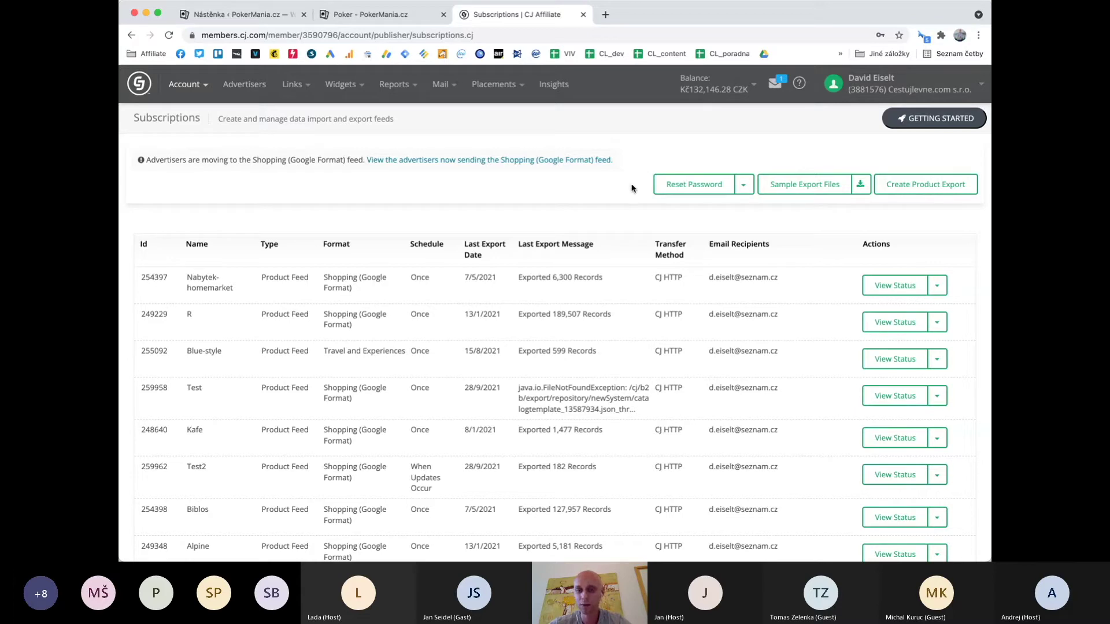
Start a product export in Shopping (Google Format) and add the registered user's e-mail for notifications
{"action": "left_click", "coordinate": [916, 185]}
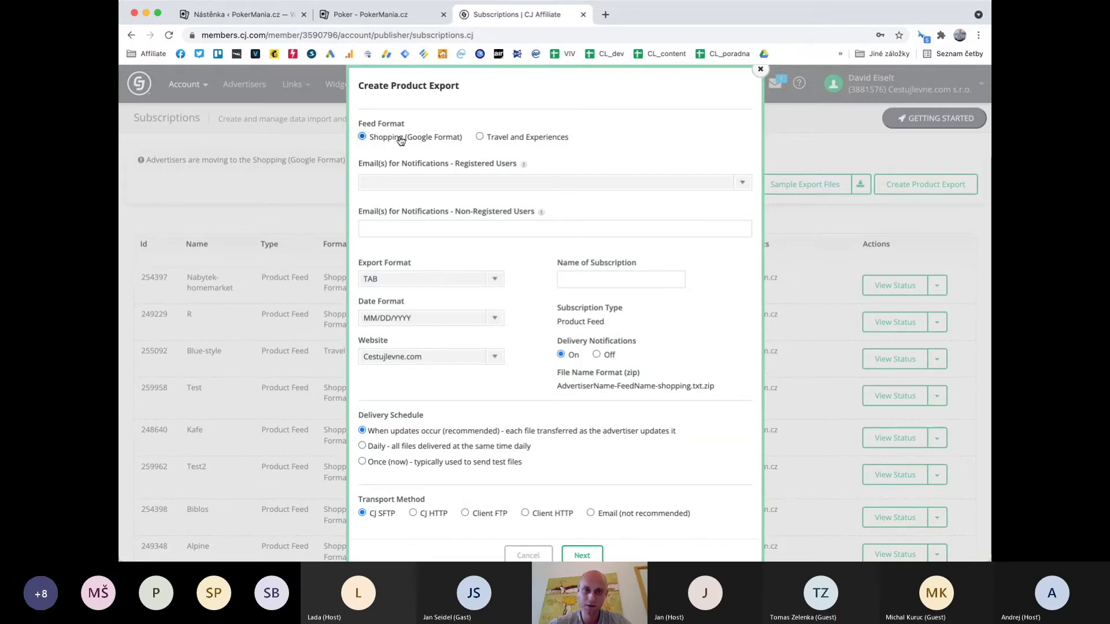
{"action": "left_click", "coordinate": [494, 139]}
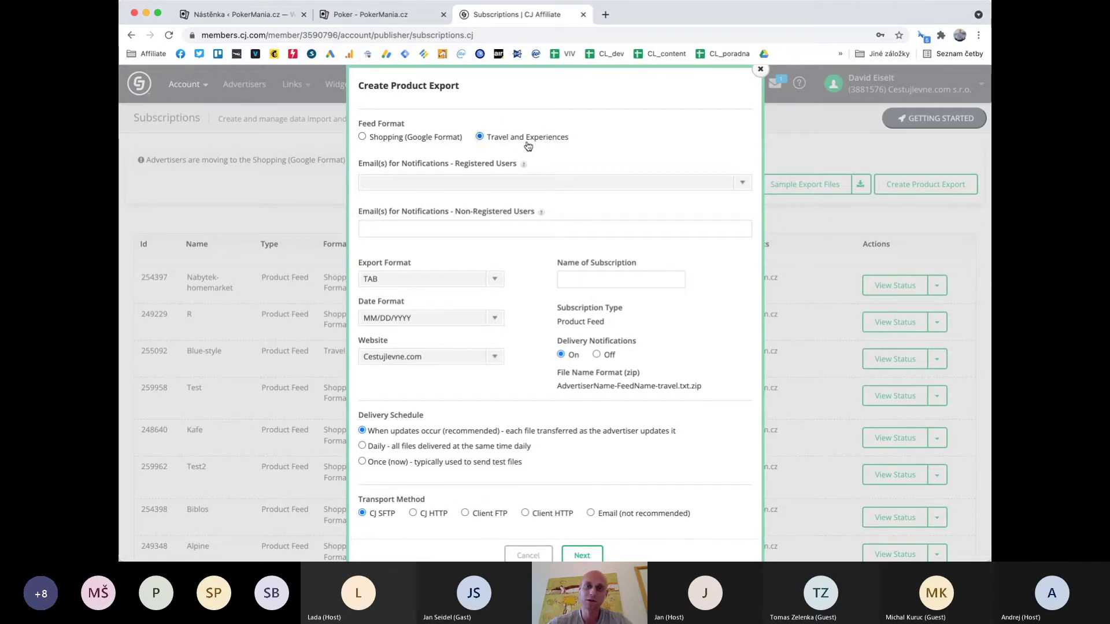
{"action": "left_click", "coordinate": [435, 139]}
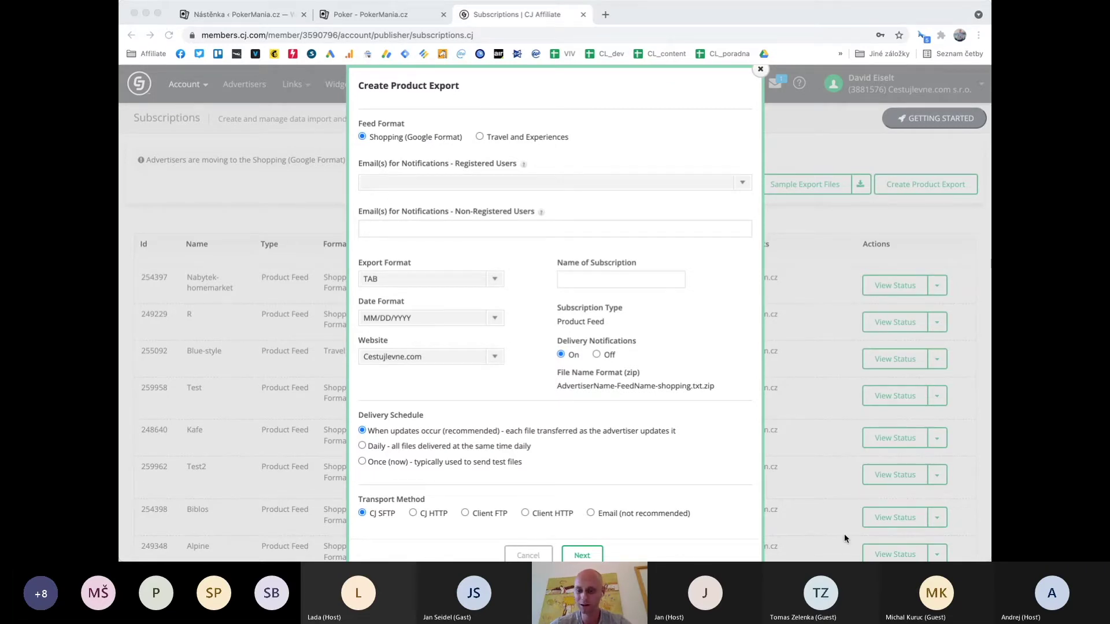
{"action": "left_click", "coordinate": [967, 508]}
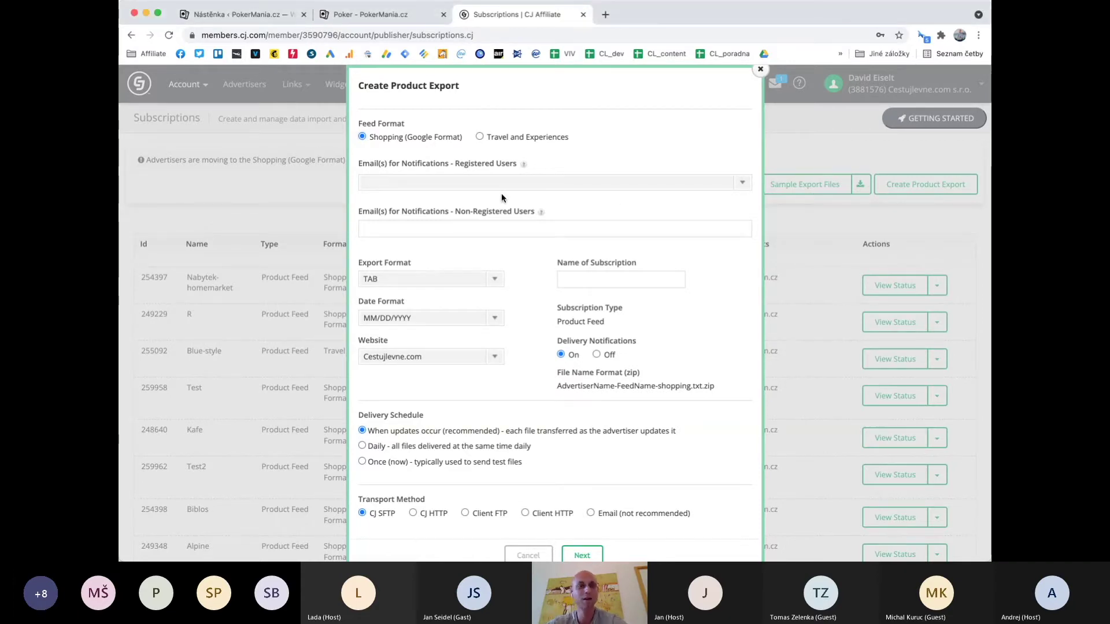
{"action": "left_click", "coordinate": [382, 180]}
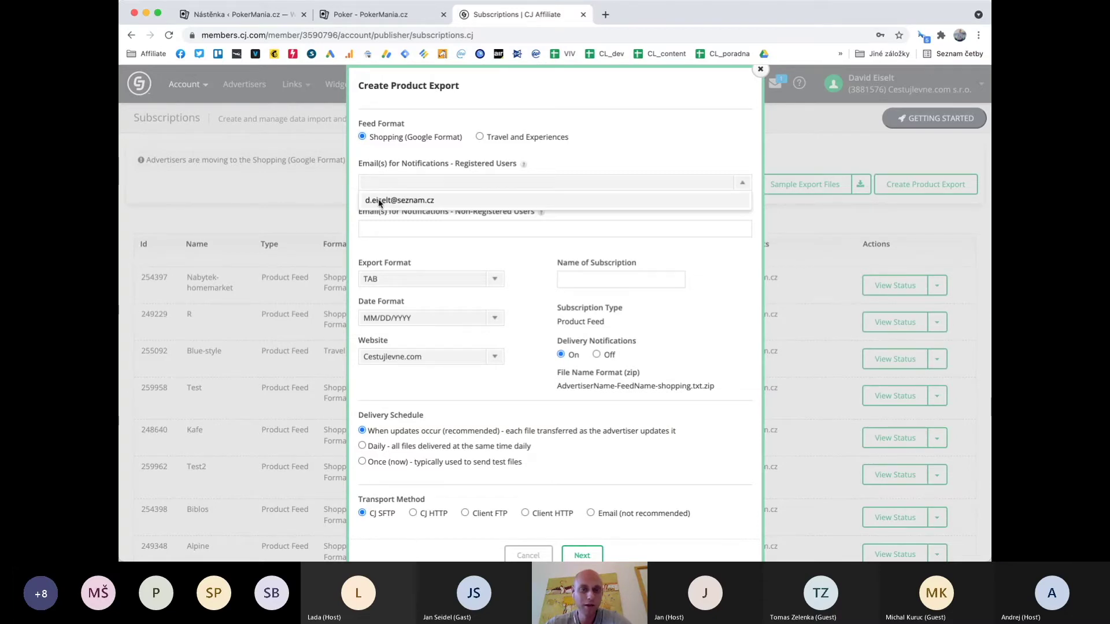
{"action": "left_click", "coordinate": [379, 201]}
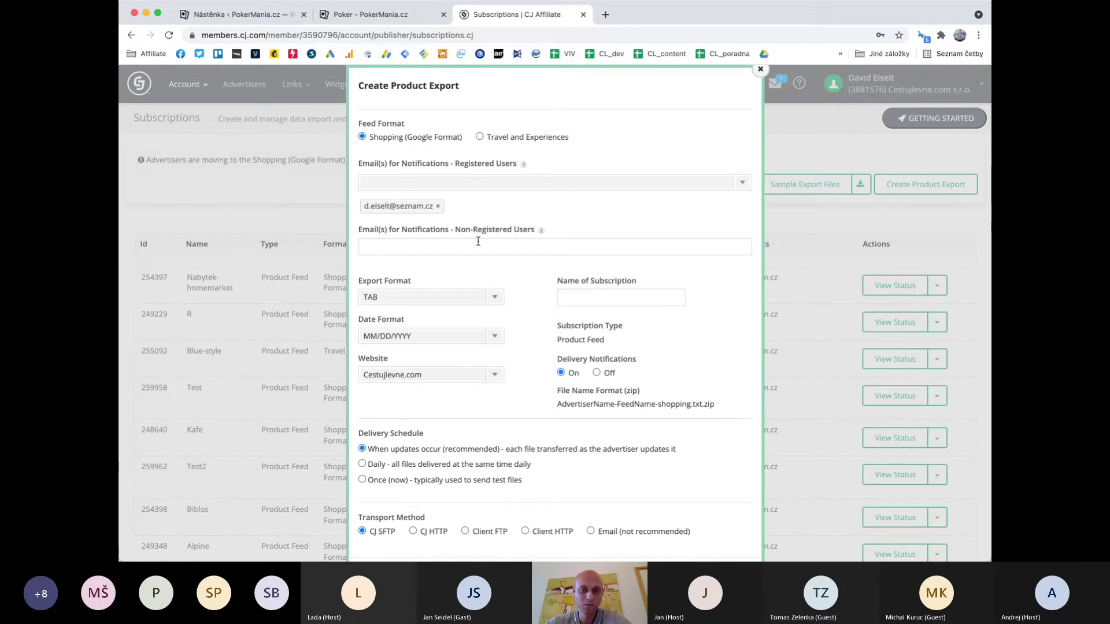
Set the export format to XML and the date format to DD/MM/YYYY
{"action": "scroll", "coordinate": [483, 264], "scroll_direction": "down", "scroll_amount": 1}
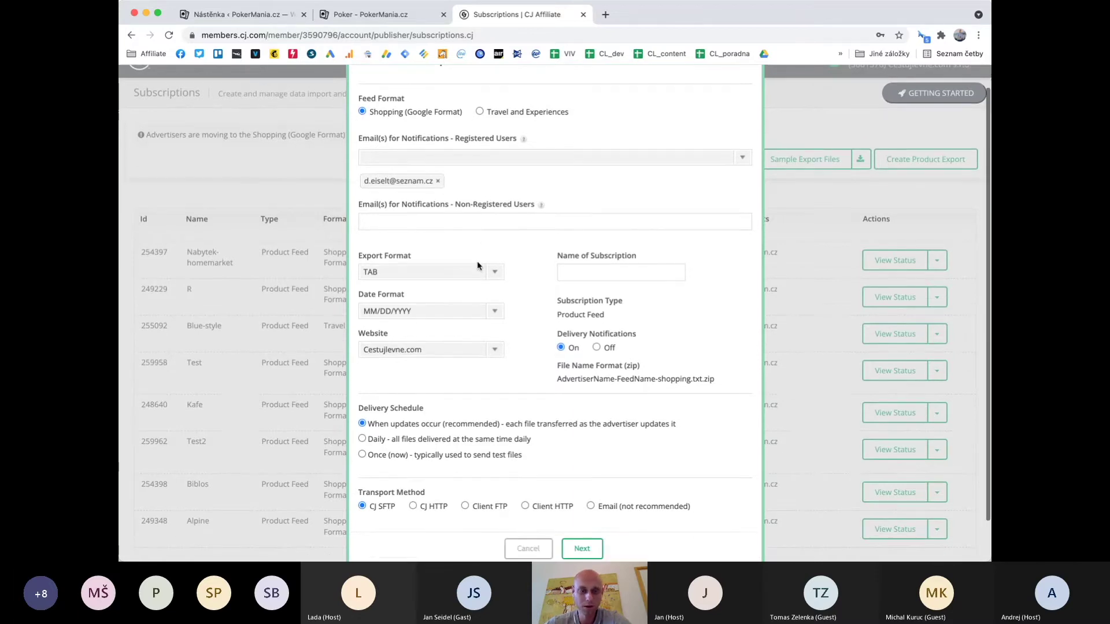
{"action": "left_click", "coordinate": [398, 274]}
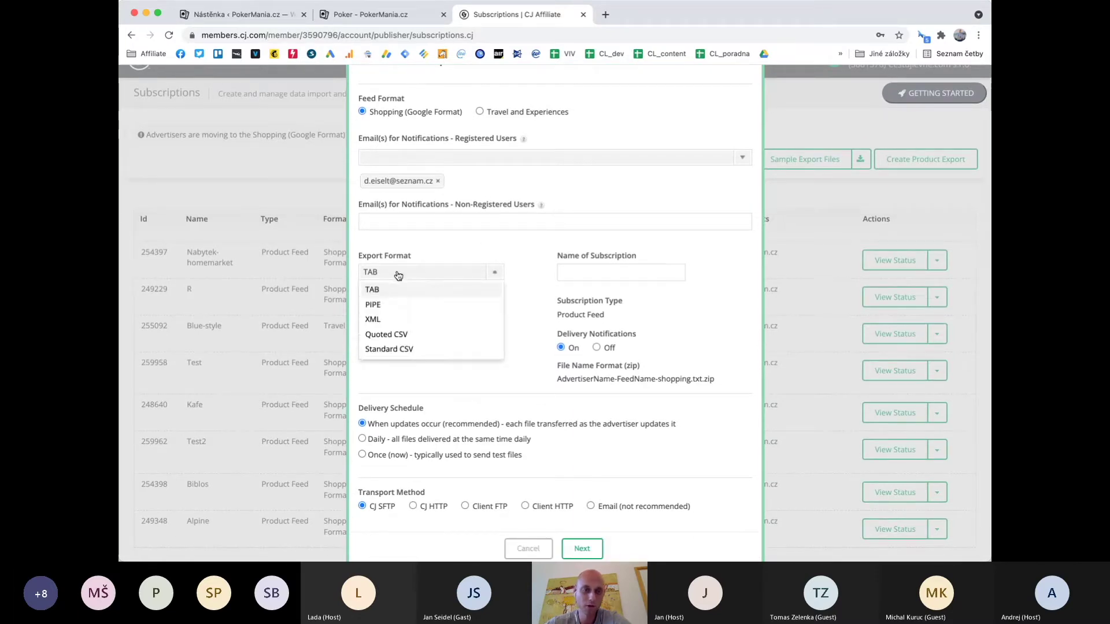
{"action": "left_click", "coordinate": [383, 319]}
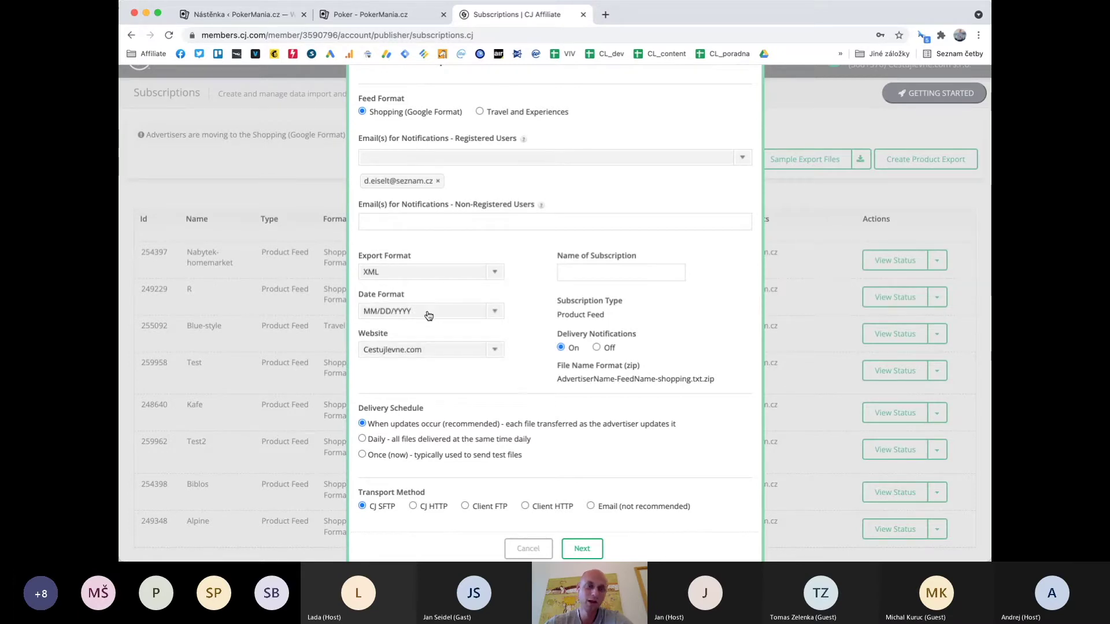
{"action": "left_click", "coordinate": [426, 313]}
{"action": "left_click", "coordinate": [430, 347]}
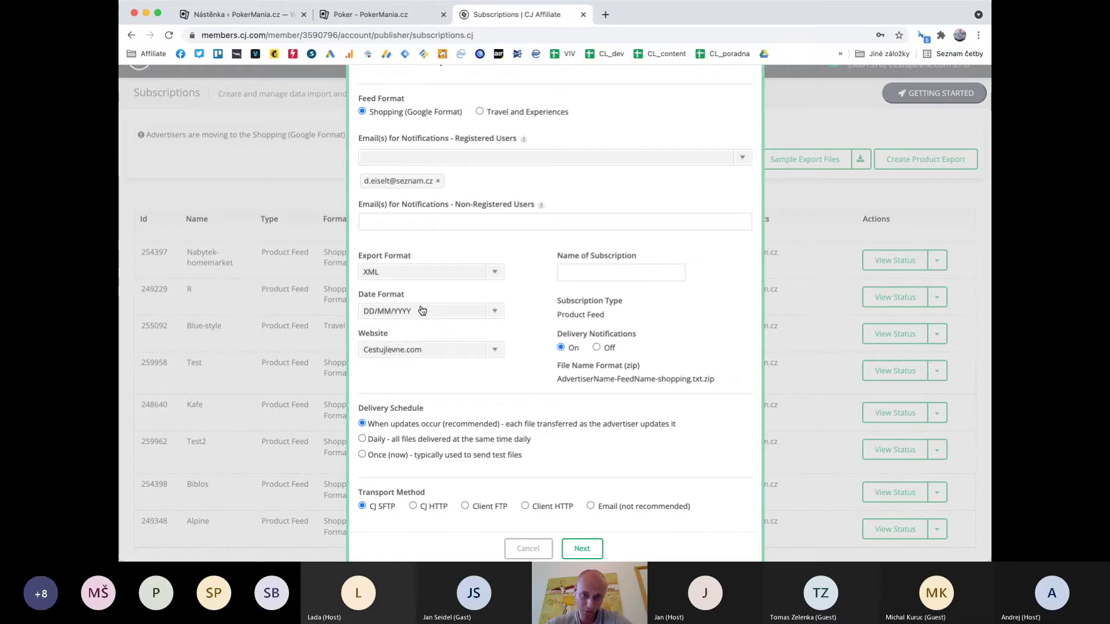
Choose Cestujlevne.com as the export's website and name the subscription Test3
{"action": "left_click", "coordinate": [410, 352]}
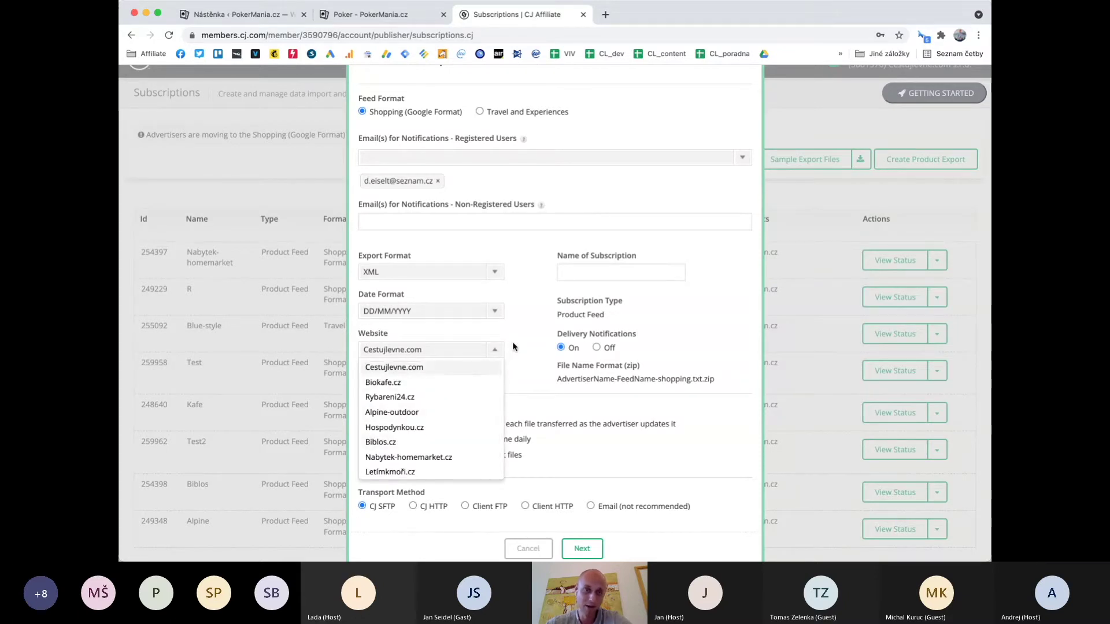
{"action": "left_click", "coordinate": [478, 367]}
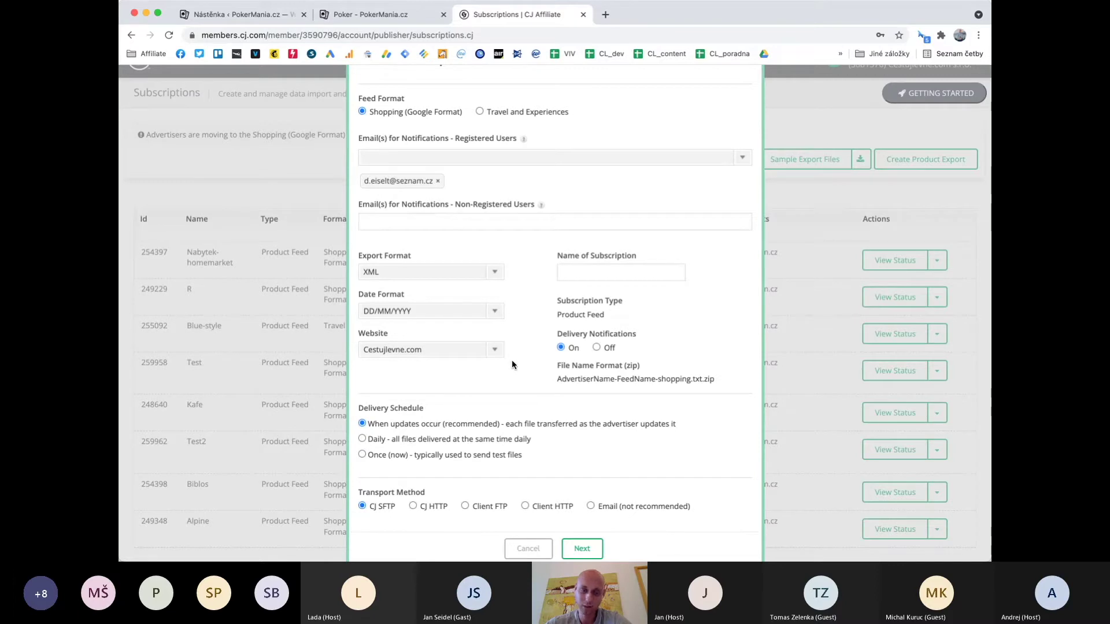
{"action": "left_click", "coordinate": [569, 267]}
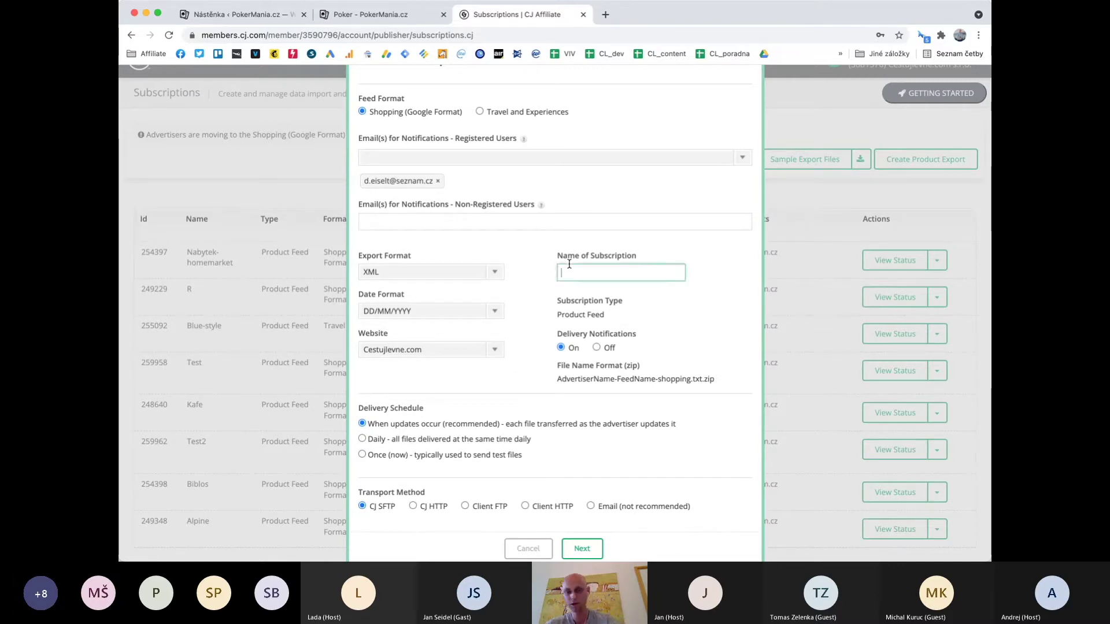
{"action": "type", "text": "Test3"}
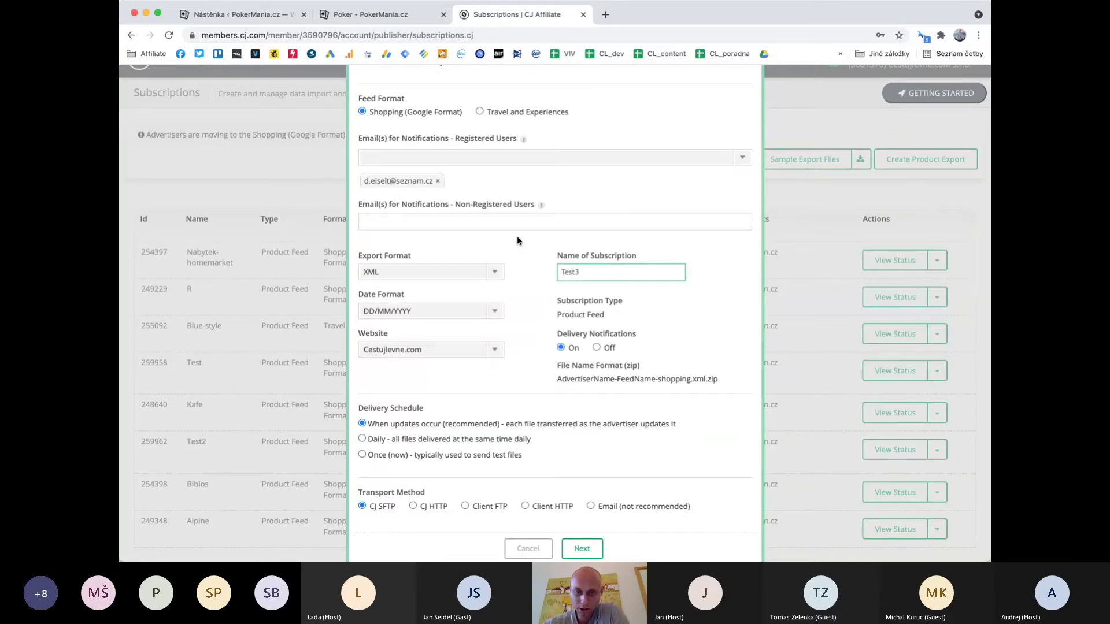
Try the one-time delivery schedule, then set the schedule back to delivery when updates occur
{"action": "scroll", "coordinate": [542, 366], "scroll_direction": "down", "scroll_amount": 2}
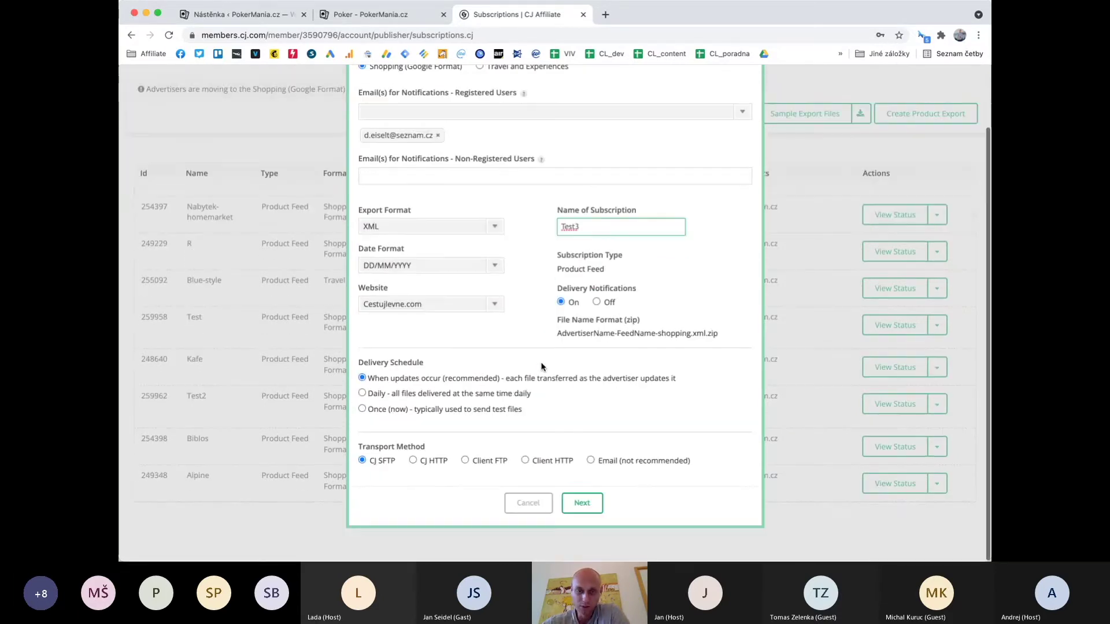
{"action": "triple_click", "coordinate": [374, 364]}
{"action": "left_click", "coordinate": [413, 367]}
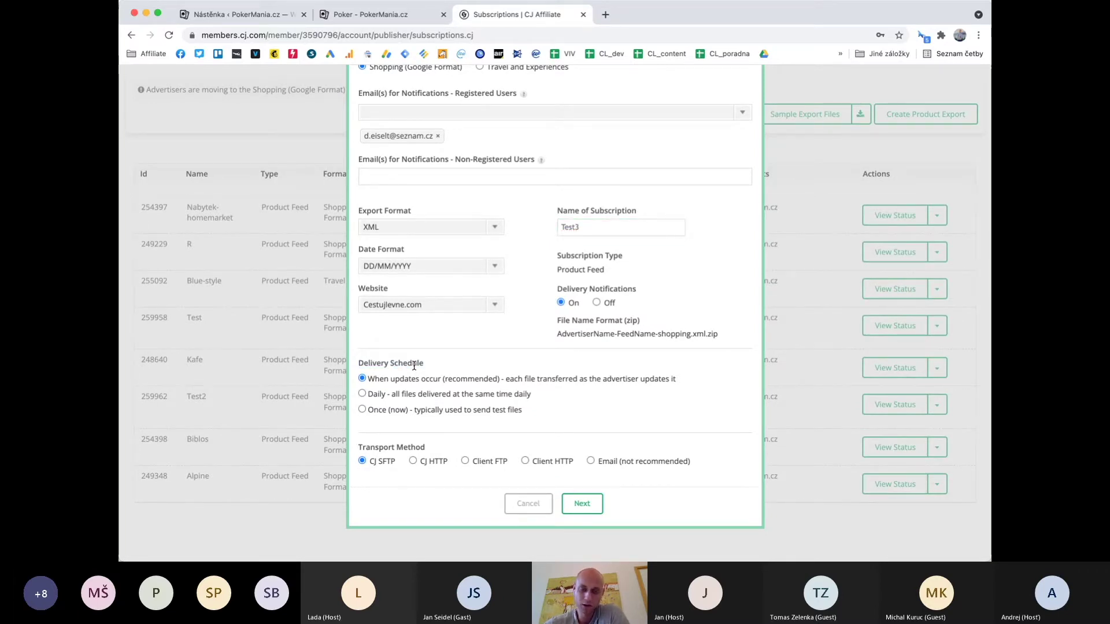
{"action": "left_click", "coordinate": [363, 410]}
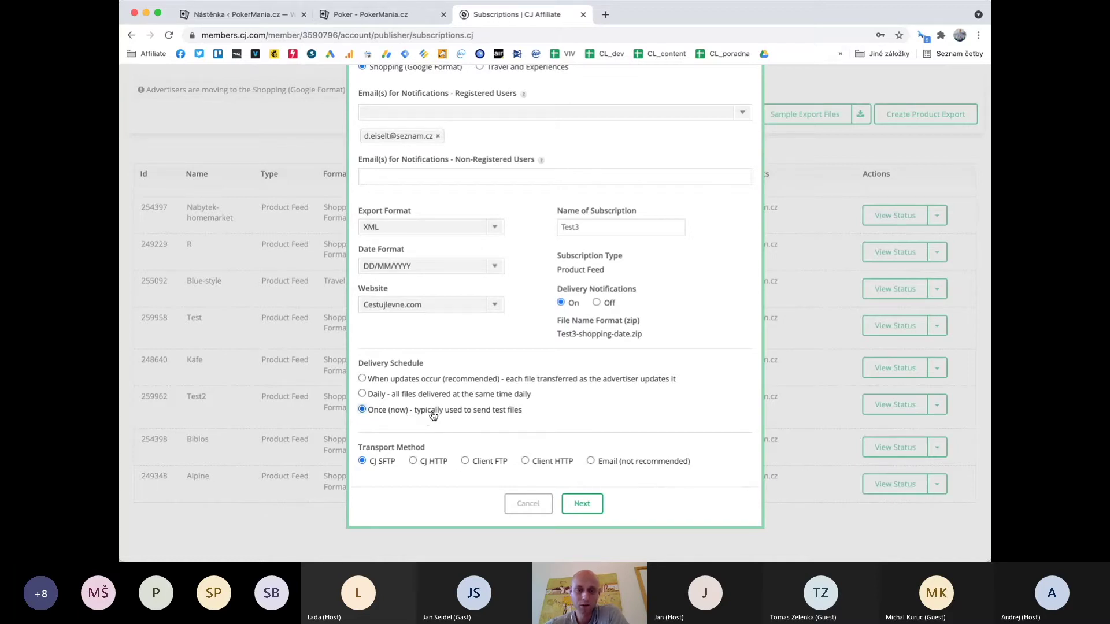
{"action": "left_click", "coordinate": [524, 380]}
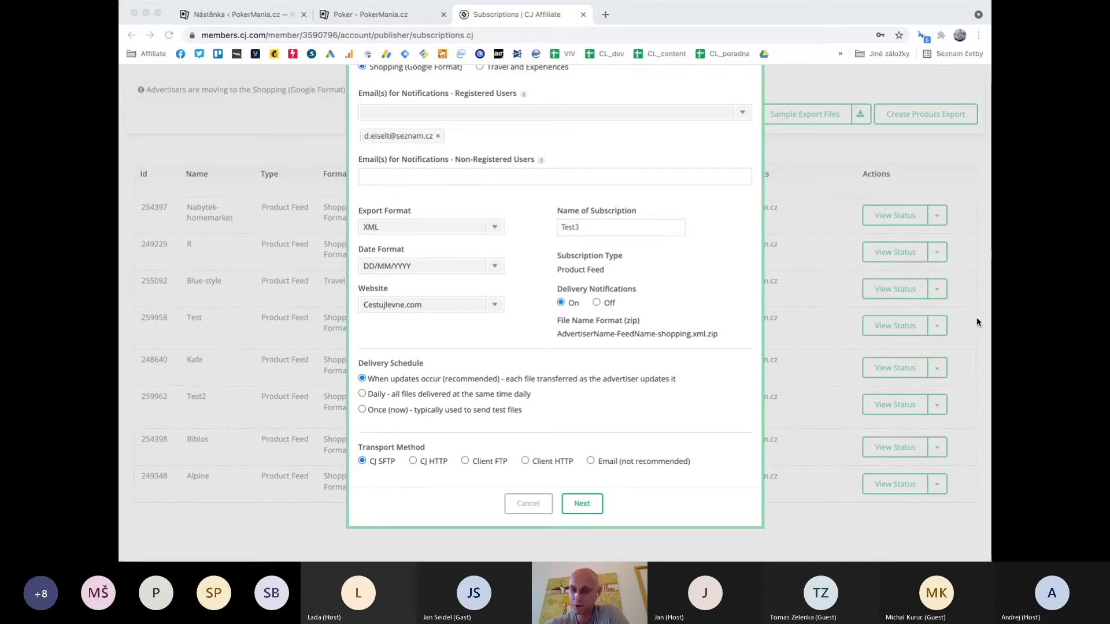
{"action": "left_click", "coordinate": [497, 371]}
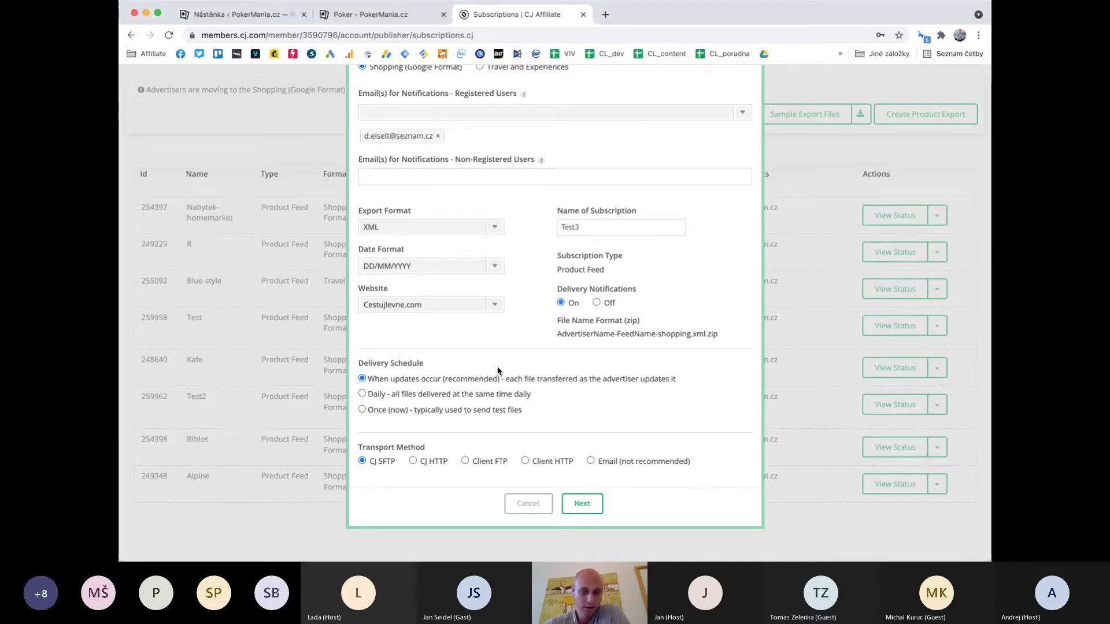
Set the transport method to CJ HTTP and proceed to the product feed selection
{"action": "left_click", "coordinate": [413, 461]}
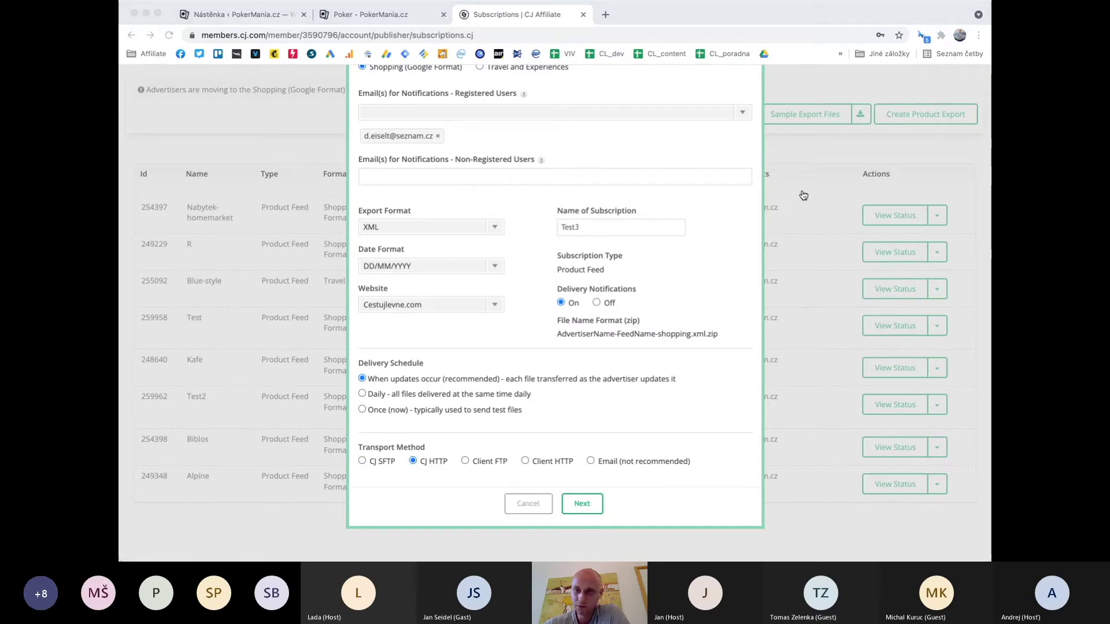
{"action": "left_click", "coordinate": [911, 158]}
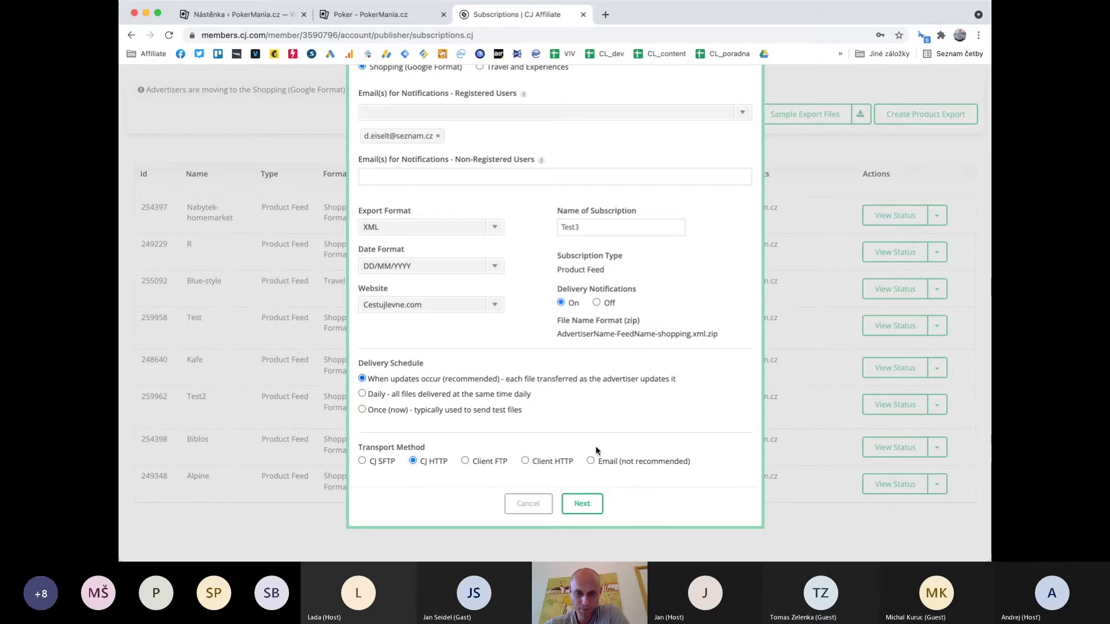
{"action": "left_click", "coordinate": [582, 505]}
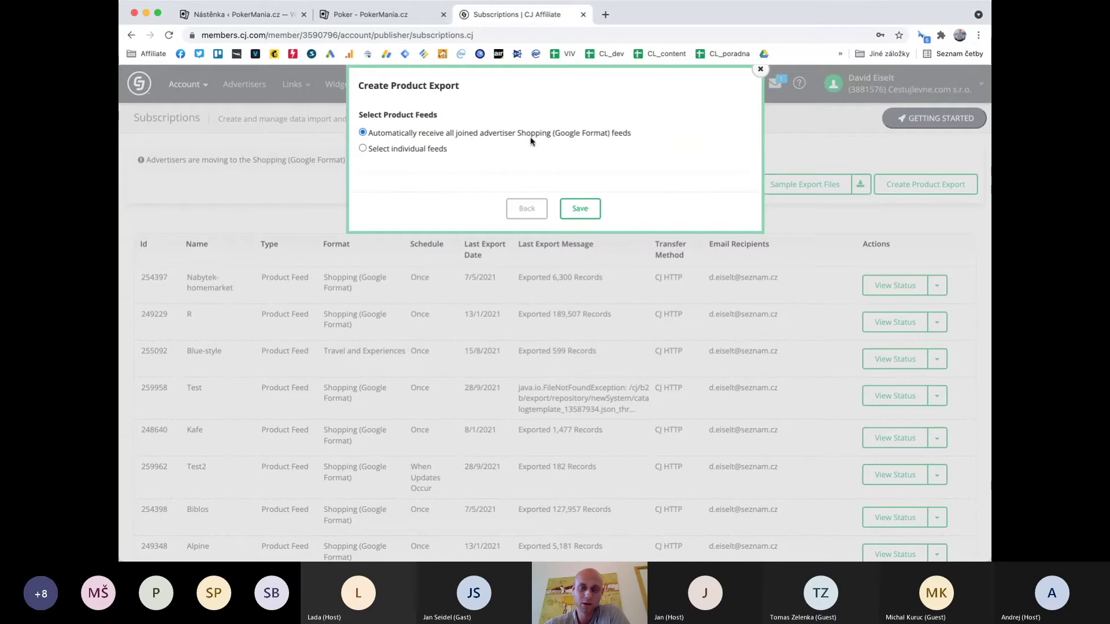
Switch to selecting individual feeds and add the MALL.CZ feed MallCZ_google_all for the Czech Republic
{"action": "left_click", "coordinate": [397, 149]}
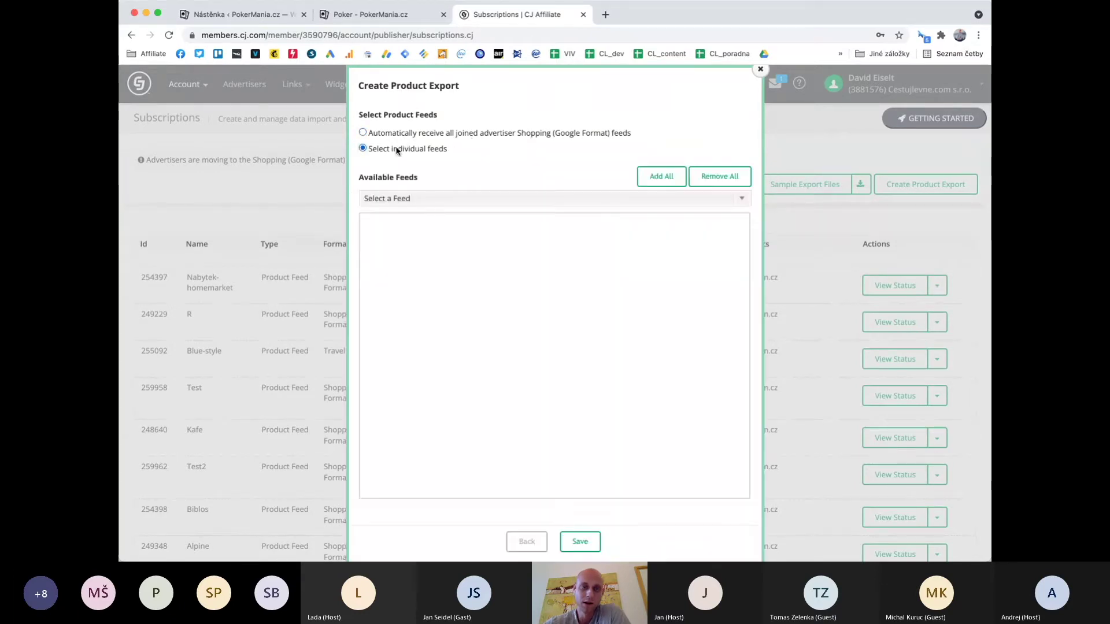
{"action": "left_click", "coordinate": [414, 199]}
{"action": "scroll", "coordinate": [514, 247], "scroll_direction": "down", "scroll_amount": 10}
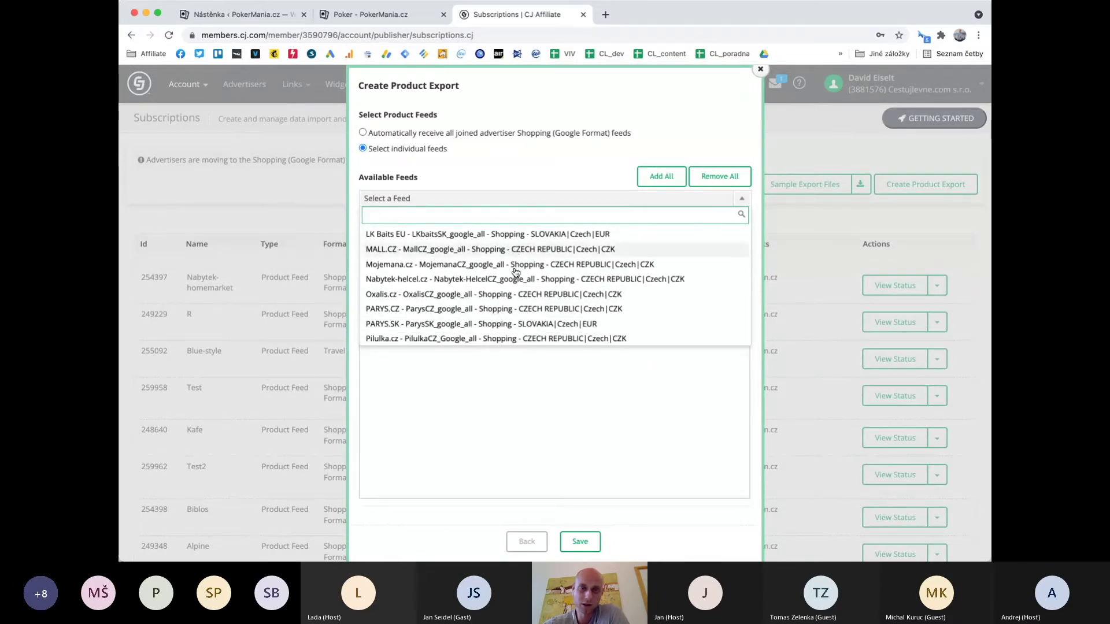
{"action": "scroll", "coordinate": [518, 309], "scroll_direction": "down", "scroll_amount": 1}
{"action": "scroll", "coordinate": [522, 322], "scroll_direction": "down", "scroll_amount": 10}
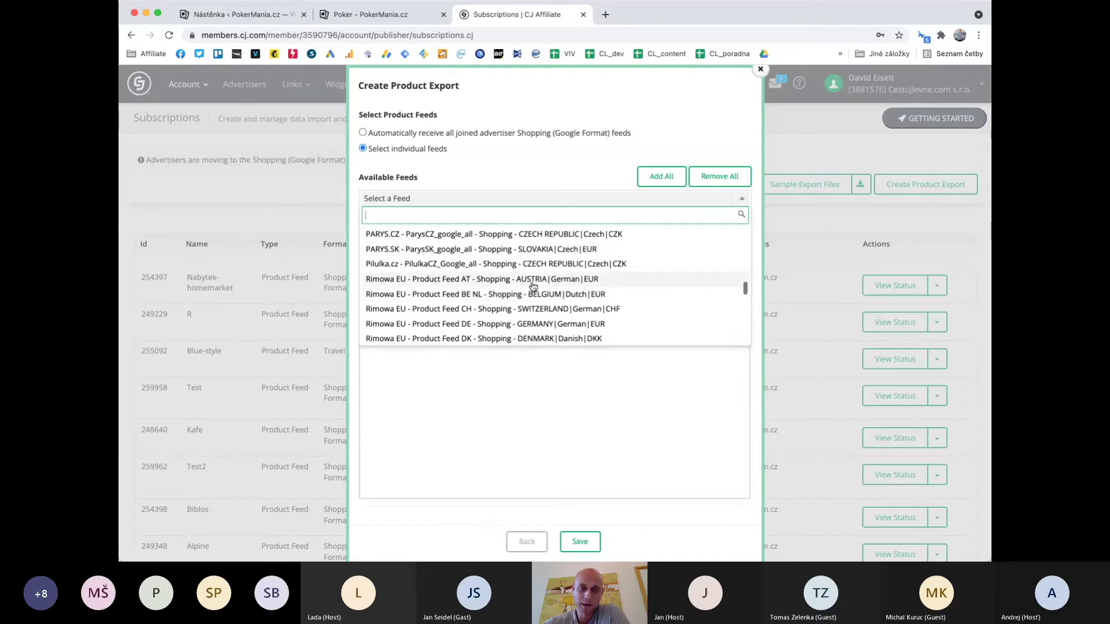
{"action": "scroll", "coordinate": [533, 287], "scroll_direction": "down", "scroll_amount": 1}
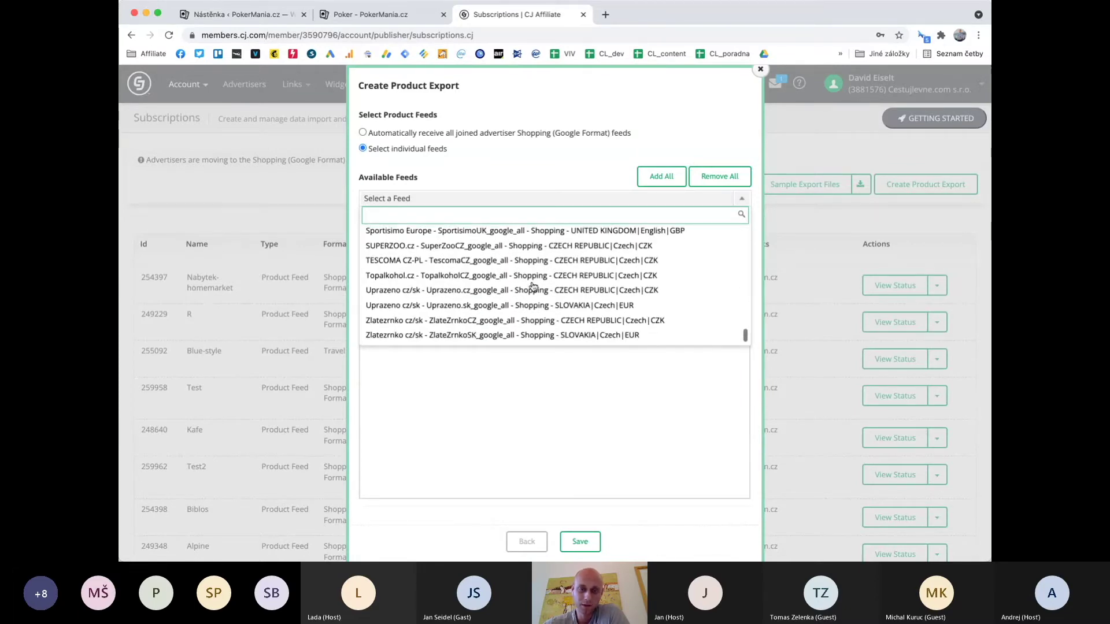
{"action": "scroll", "coordinate": [533, 287], "scroll_direction": "up", "scroll_amount": 5}
{"action": "scroll", "coordinate": [534, 287], "scroll_direction": "up", "scroll_amount": 6}
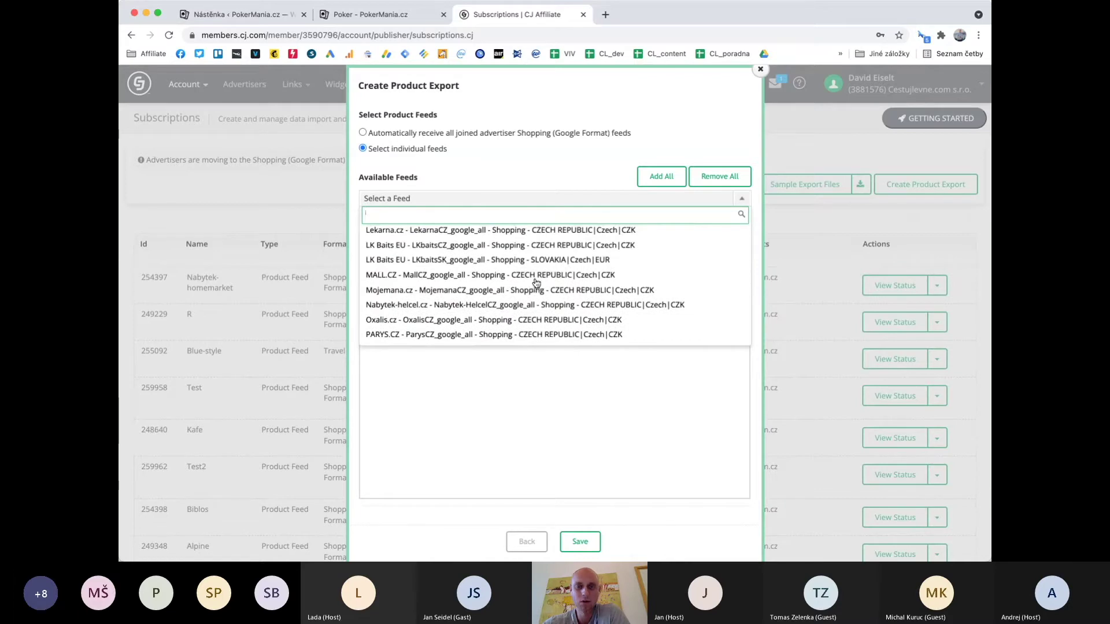
{"action": "left_click", "coordinate": [536, 280]}
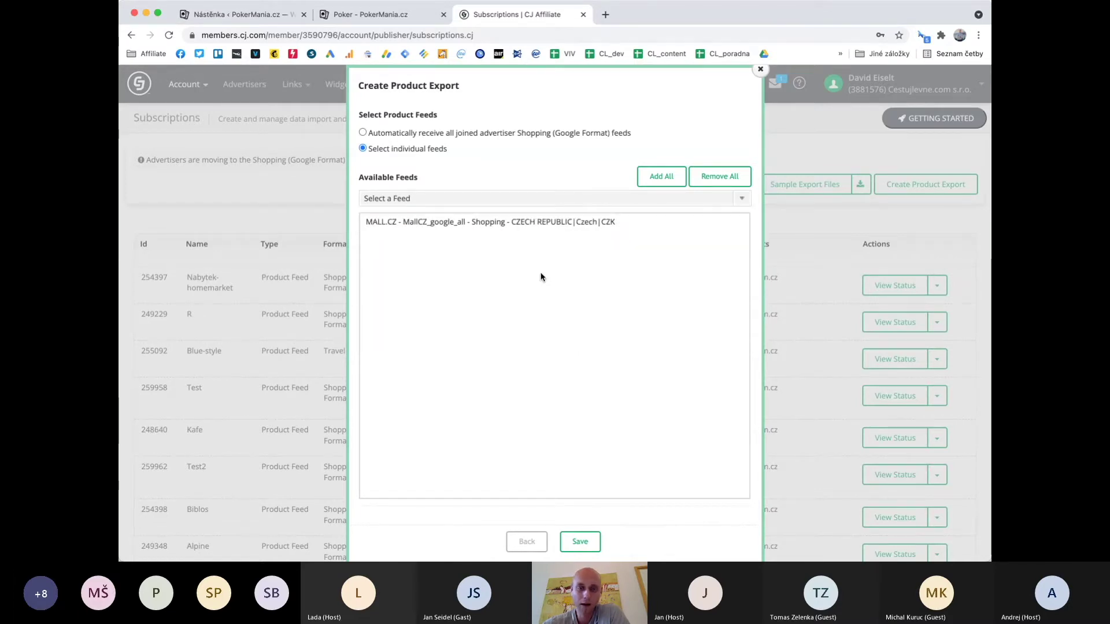
Add the ASTRATEX feed AstratexCZ_google_all to the selection and close the product export without saving it
{"action": "left_click", "coordinate": [577, 226]}
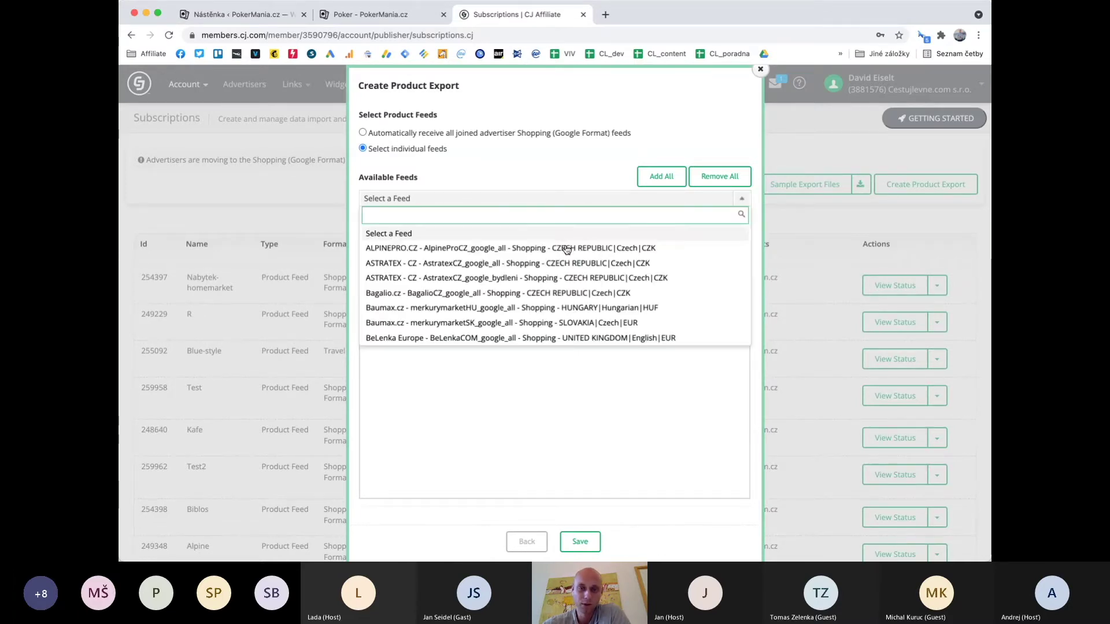
{"action": "left_click", "coordinate": [563, 261]}
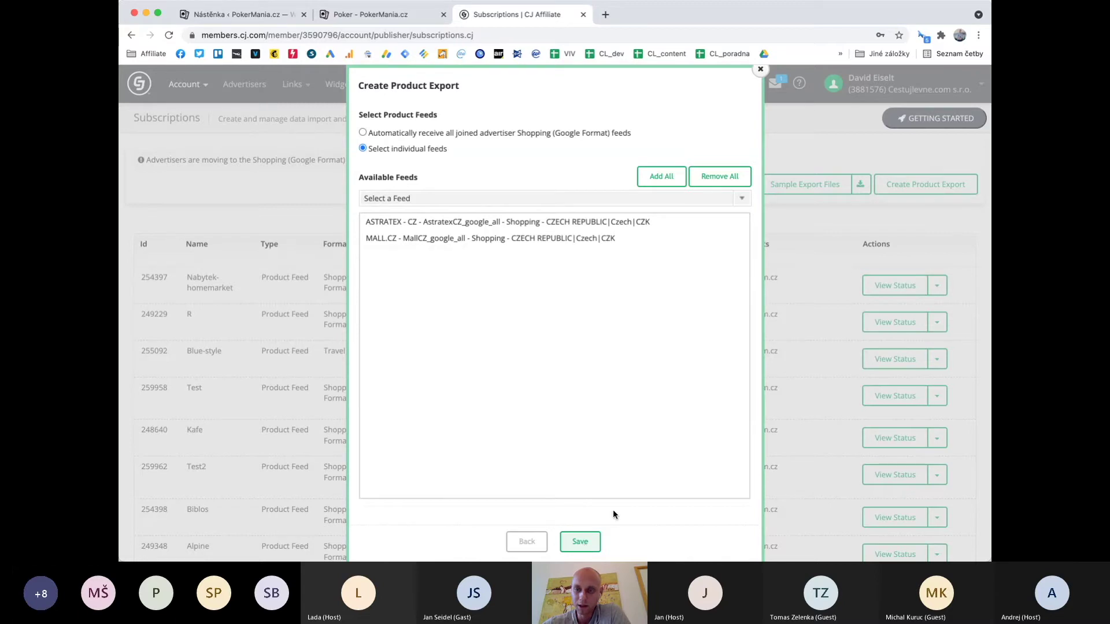
{"action": "left_click", "coordinate": [761, 70]}
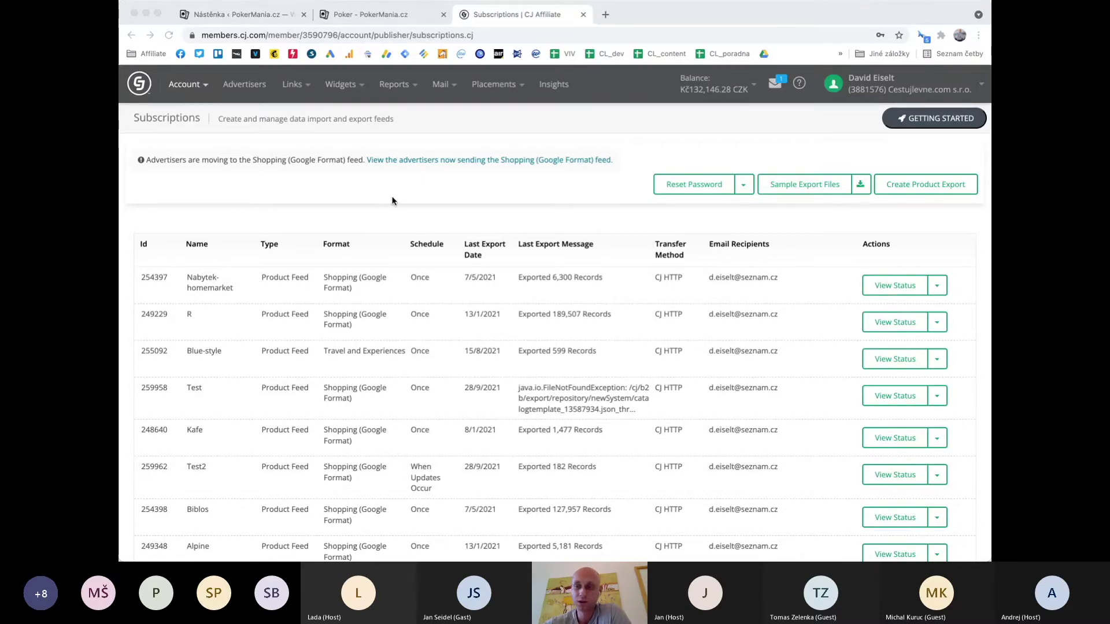
Switch to the PokerMania.cz WordPress administration and open its list of installed plugins
{"action": "left_click", "coordinate": [905, 213]}
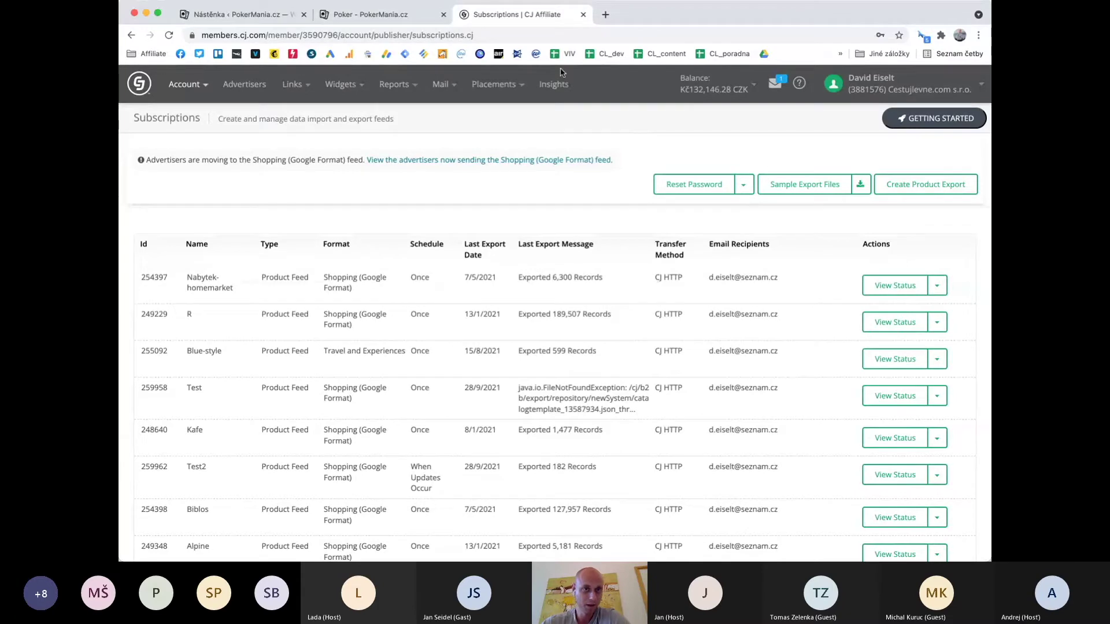
{"action": "left_click", "coordinate": [249, 13]}
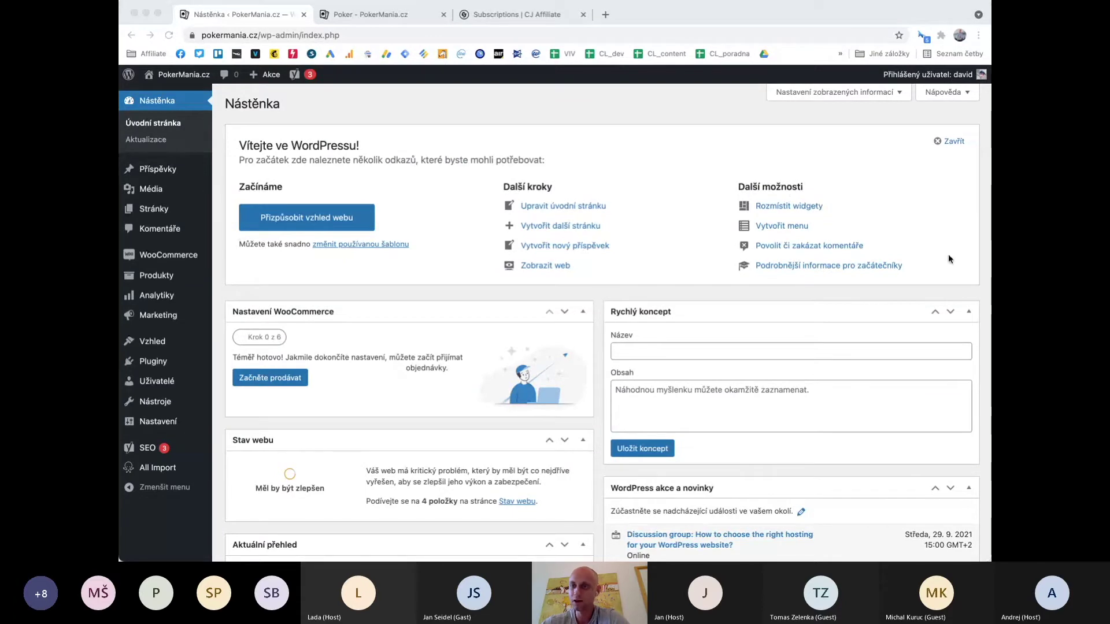
{"action": "left_click", "coordinate": [334, 313]}
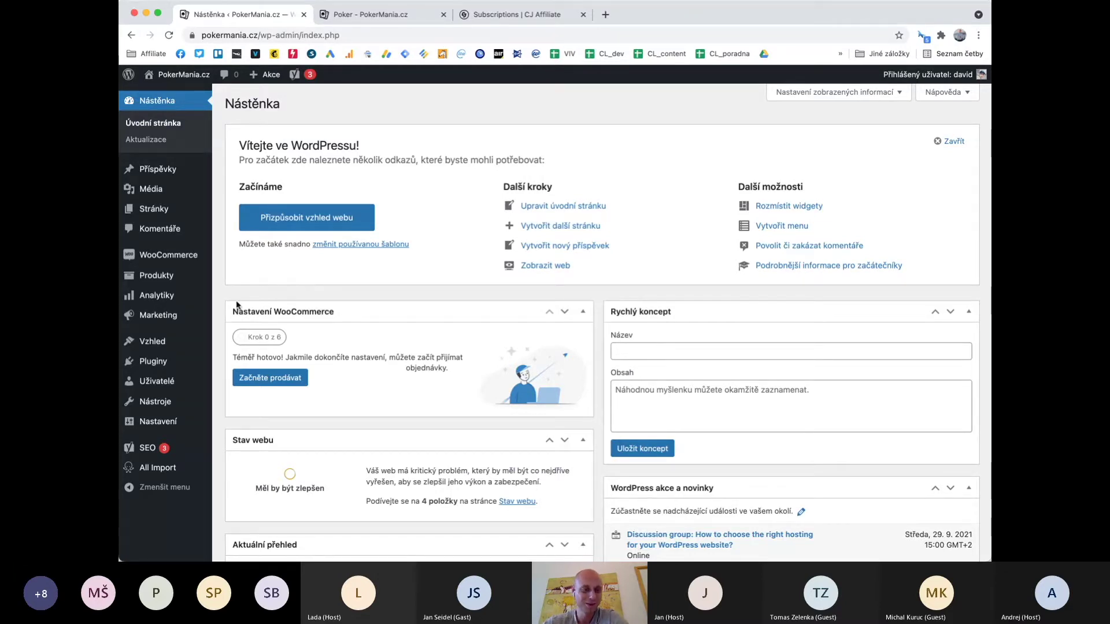
{"action": "mouse_move", "coordinate": [173, 369]}
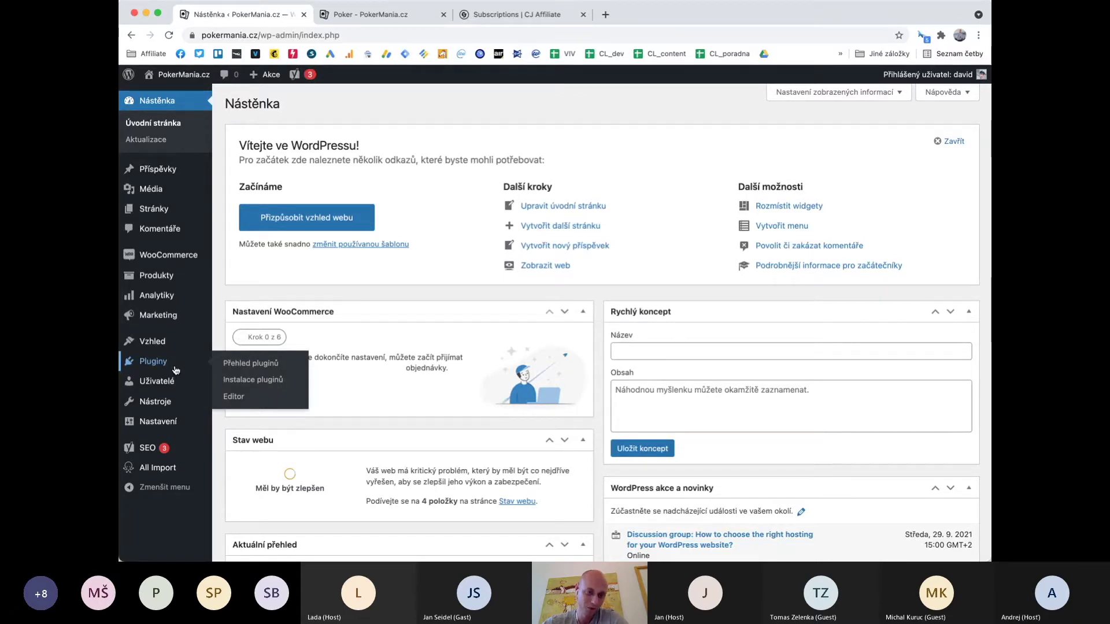
{"action": "left_click", "coordinate": [176, 370]}
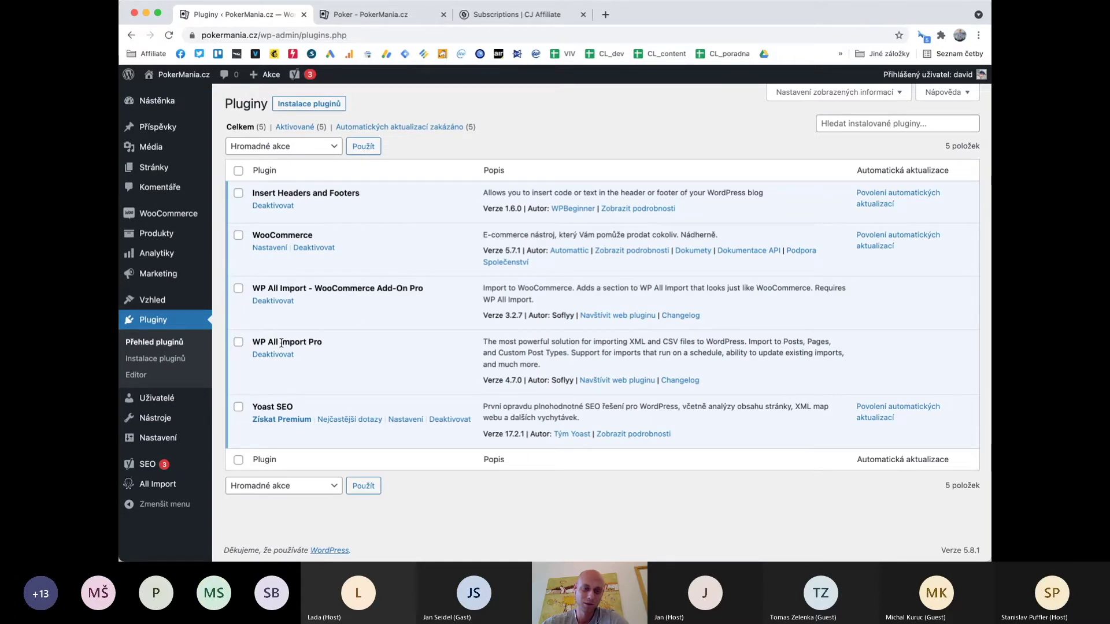
Review the installed WP All Import Pro, WooCommerce and WP All Import - WooCommerce Add-On Pro plugins in the list
{"action": "left_click_drag", "start_coordinate": [310, 343], "coordinate": [244, 343]}
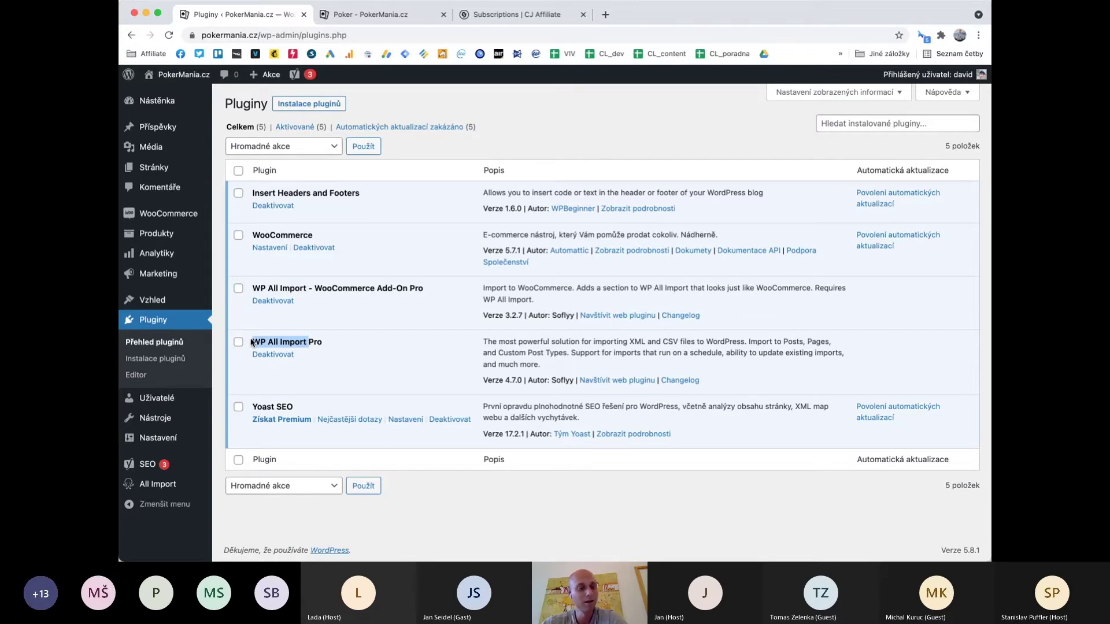
{"action": "left_click_drag", "start_coordinate": [252, 342], "coordinate": [314, 339]}
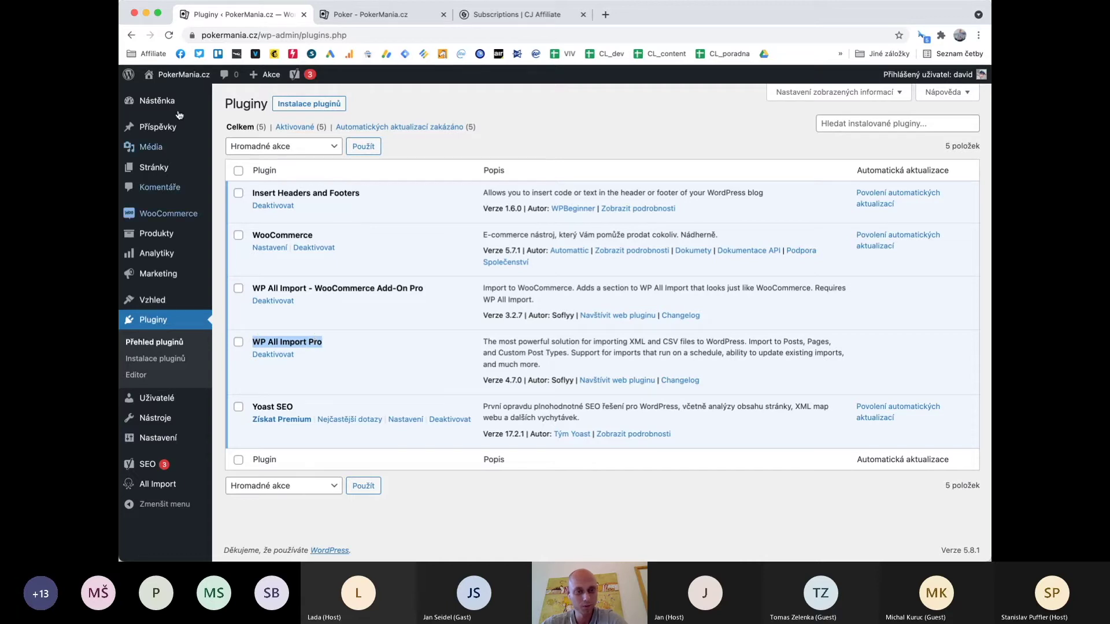
{"action": "mouse_move", "coordinate": [168, 154]}
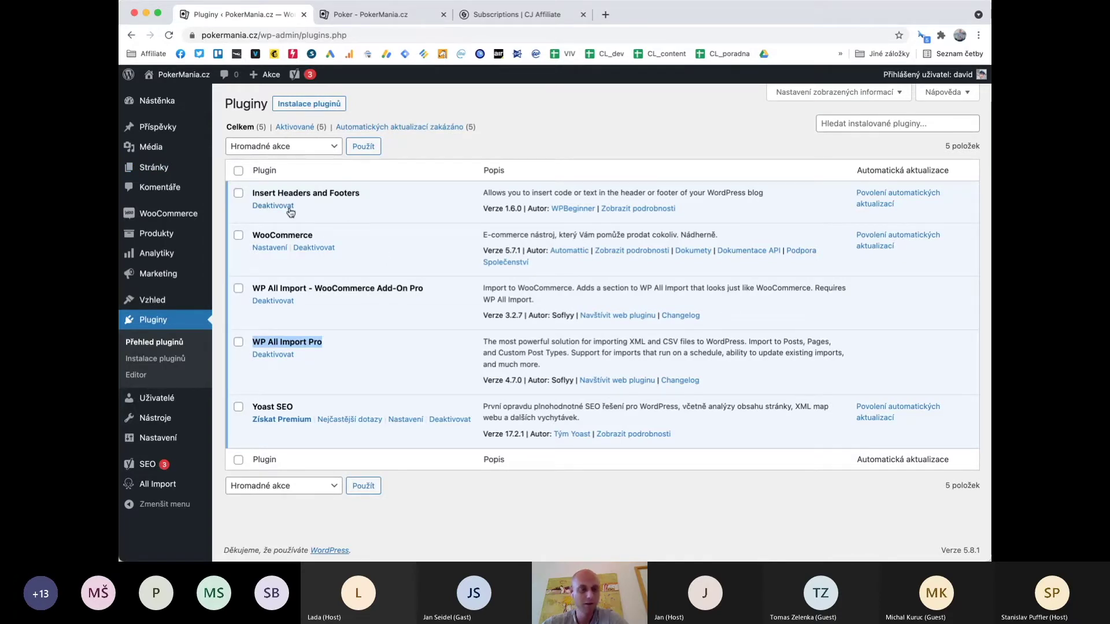
{"action": "mouse_move", "coordinate": [165, 132]}
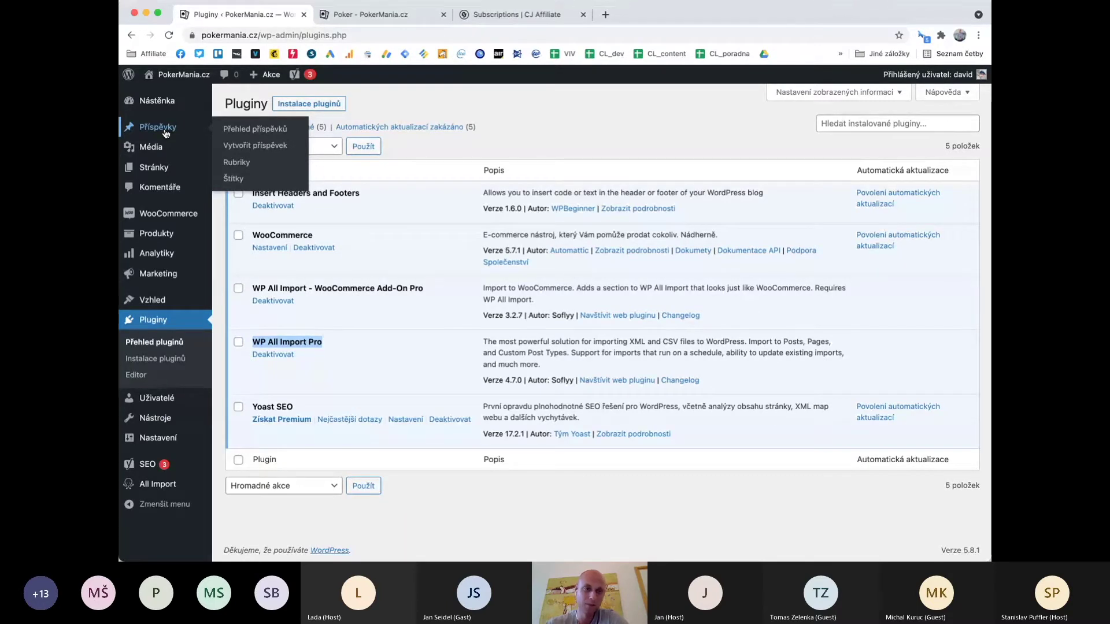
{"action": "left_click", "coordinate": [341, 340]}
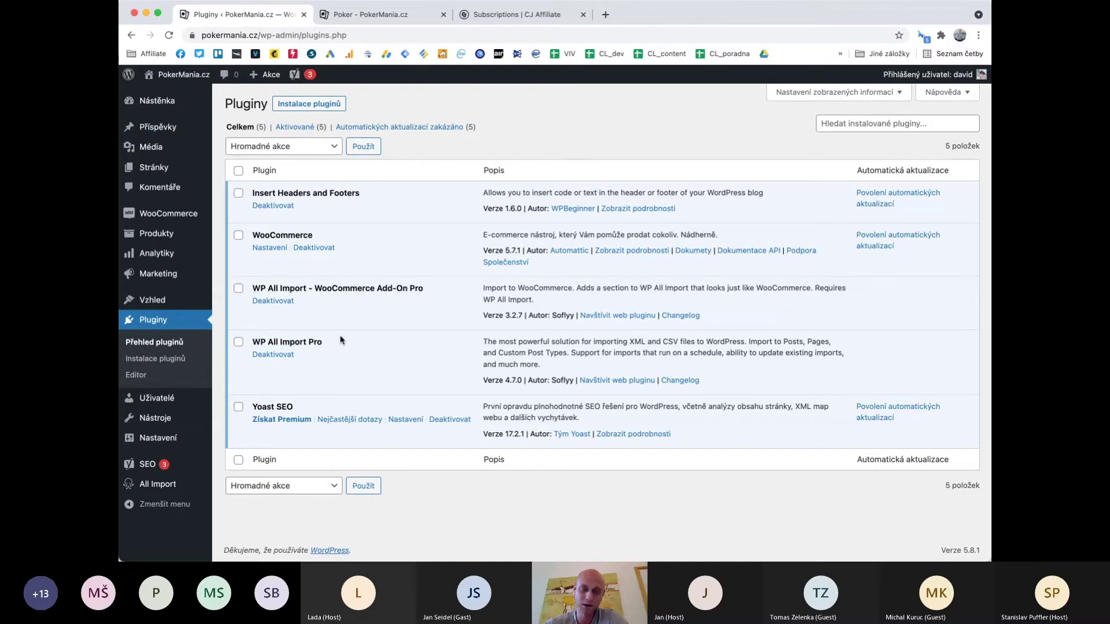
{"action": "left_click_drag", "start_coordinate": [306, 342], "coordinate": [253, 344]}
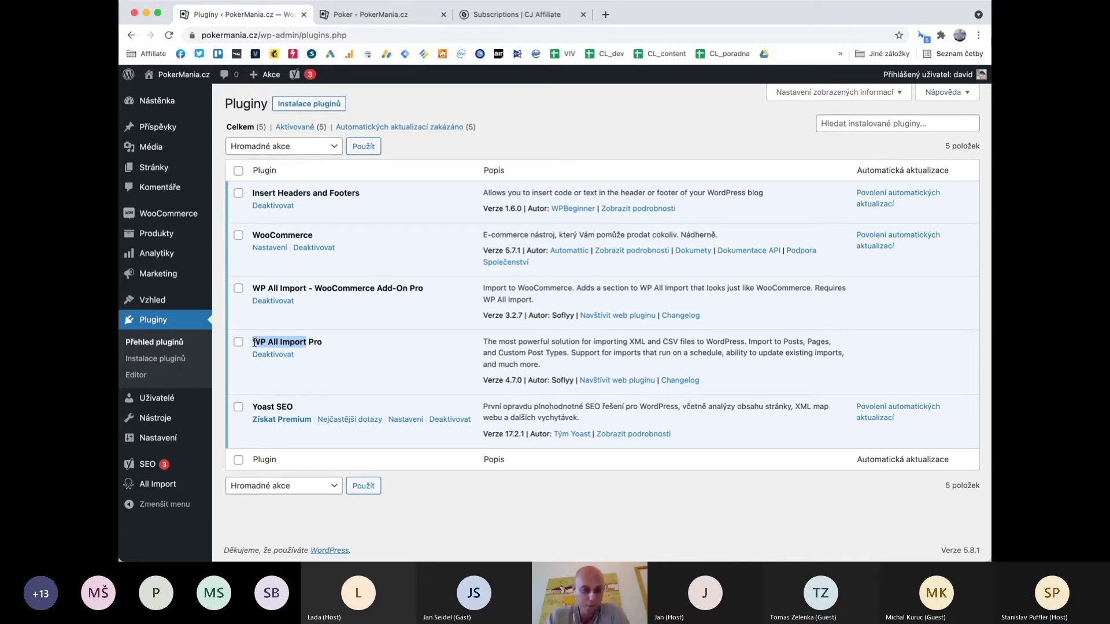
{"action": "key", "text": "shift+alt+Left"}
{"action": "key", "text": "shift+alt+Left"}
{"action": "left_click", "coordinate": [255, 342]}
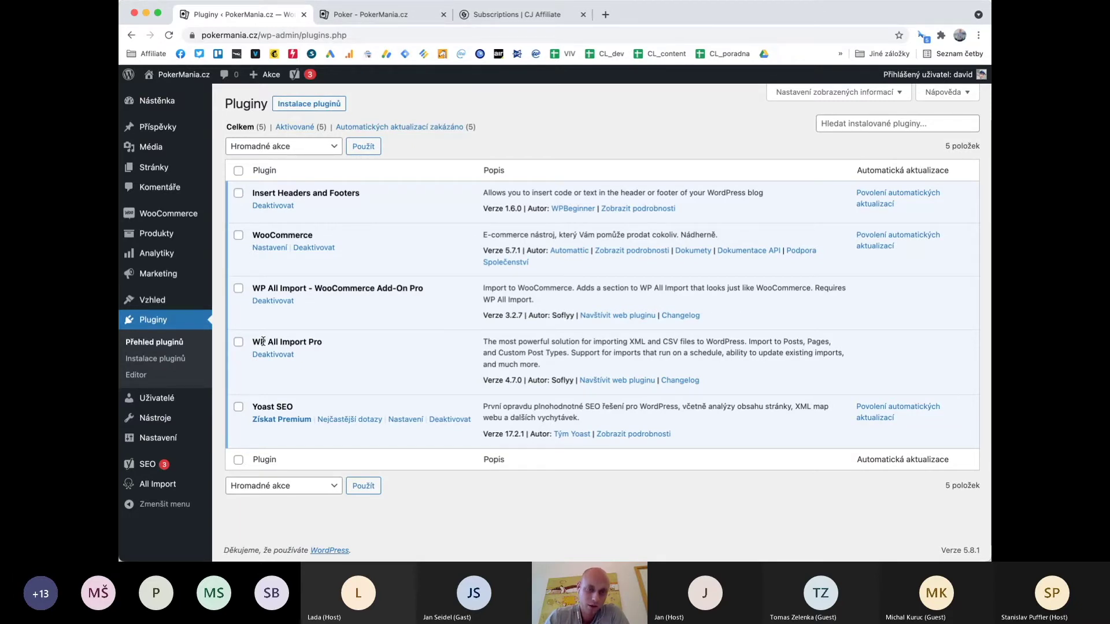
{"action": "left_click_drag", "start_coordinate": [253, 342], "coordinate": [315, 343]}
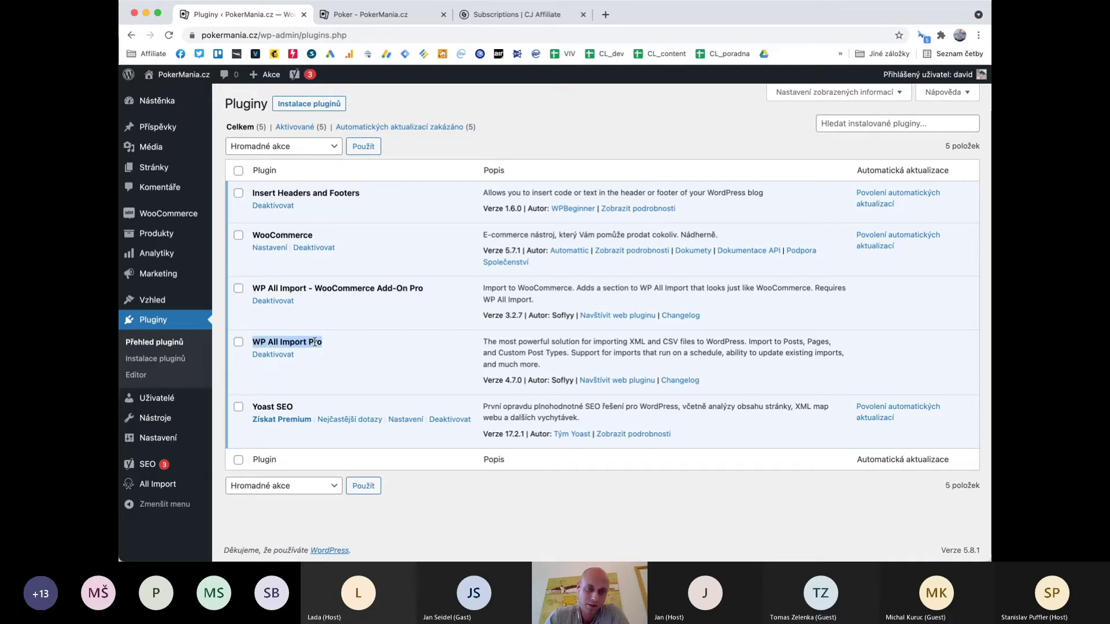
{"action": "double_click", "coordinate": [313, 343]}
{"action": "left_click_drag", "start_coordinate": [313, 343], "coordinate": [258, 344]}
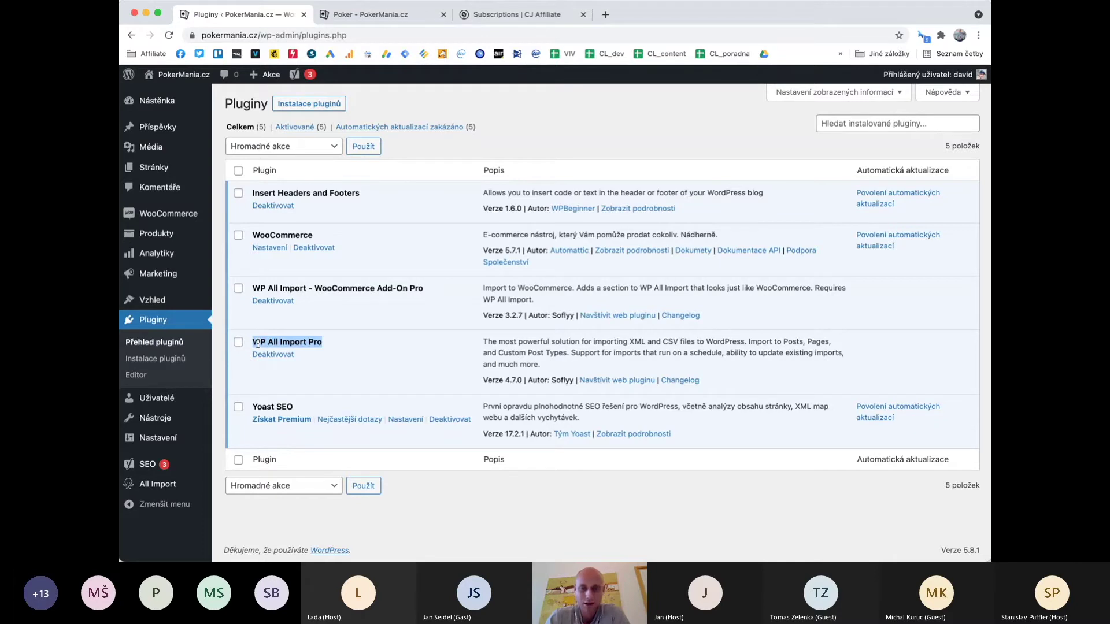
{"action": "left_click", "coordinate": [310, 329]}
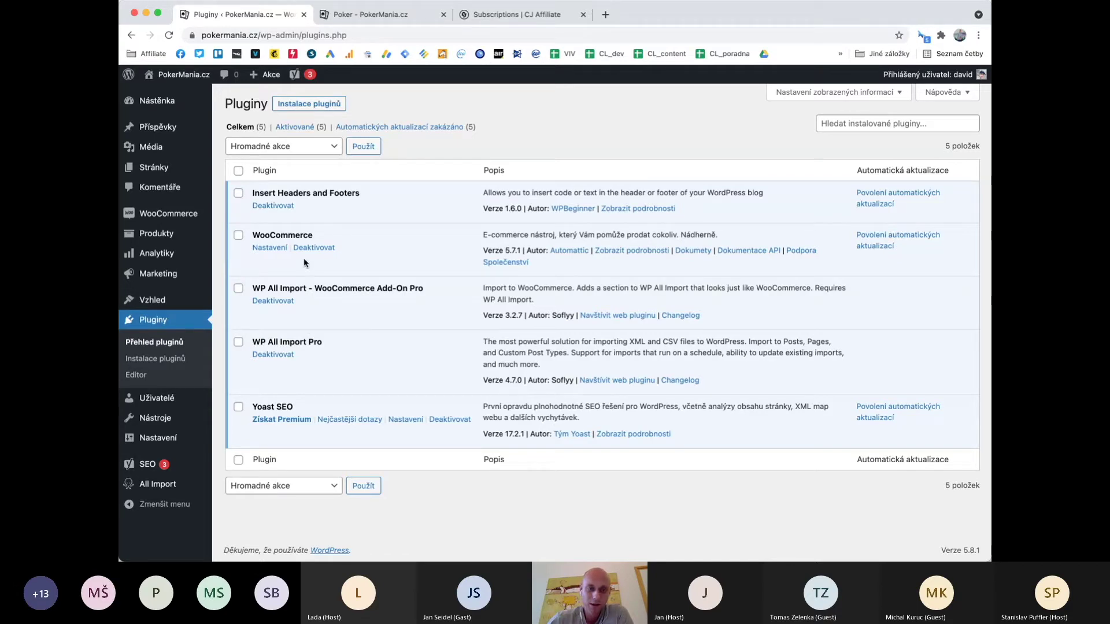
{"action": "double_click", "coordinate": [278, 236]}
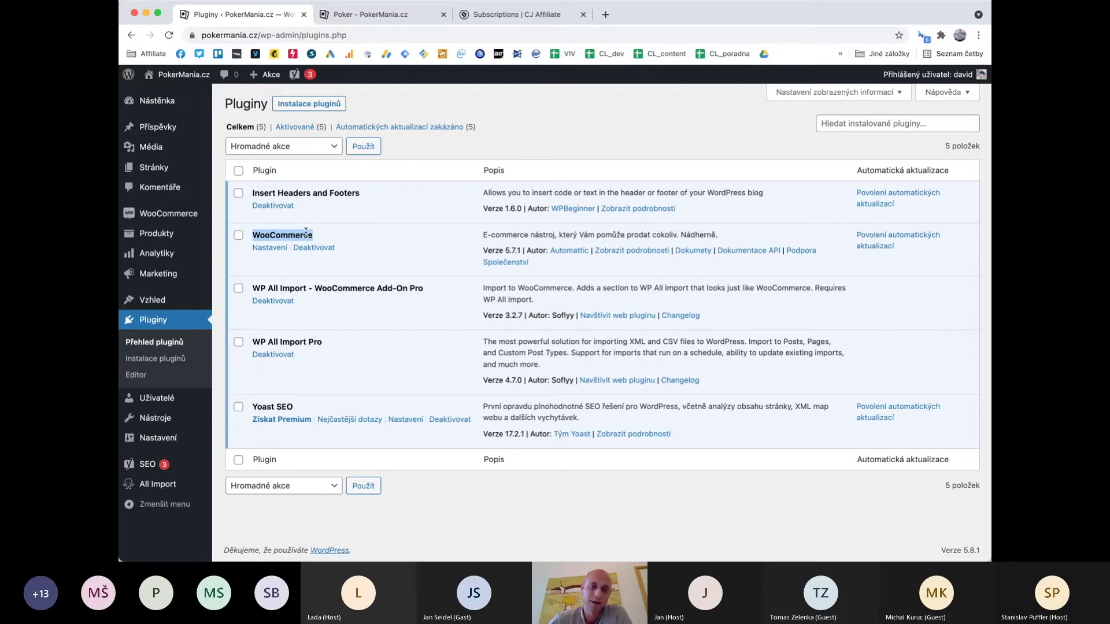
{"action": "left_click_drag", "start_coordinate": [307, 341], "coordinate": [255, 342]}
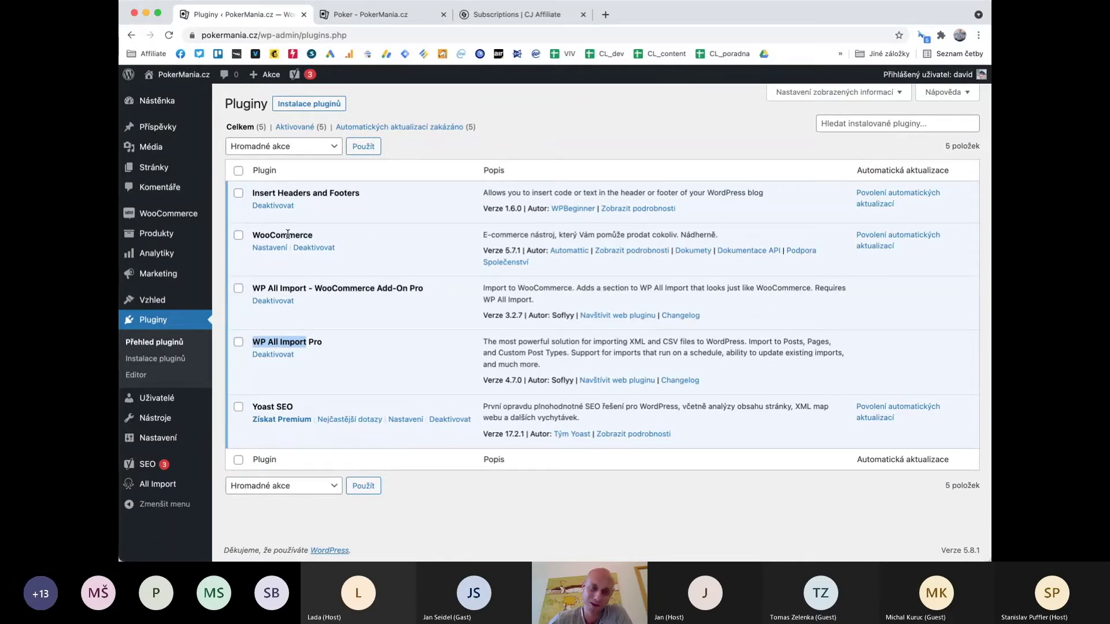
{"action": "left_click_drag", "start_coordinate": [252, 288], "coordinate": [421, 287]}
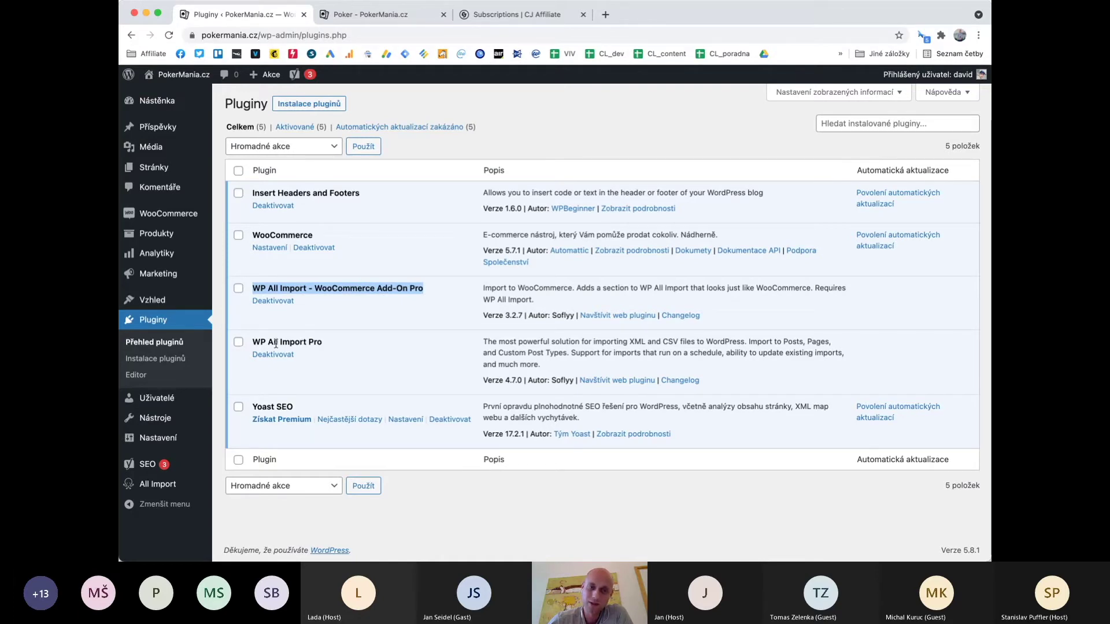
Open the plugin vendor's site wpallimport.com in a separate browser tab and return to the WordPress plugin list
{"action": "left_click", "coordinate": [605, 15]}
{"action": "type", "text": "wp"}
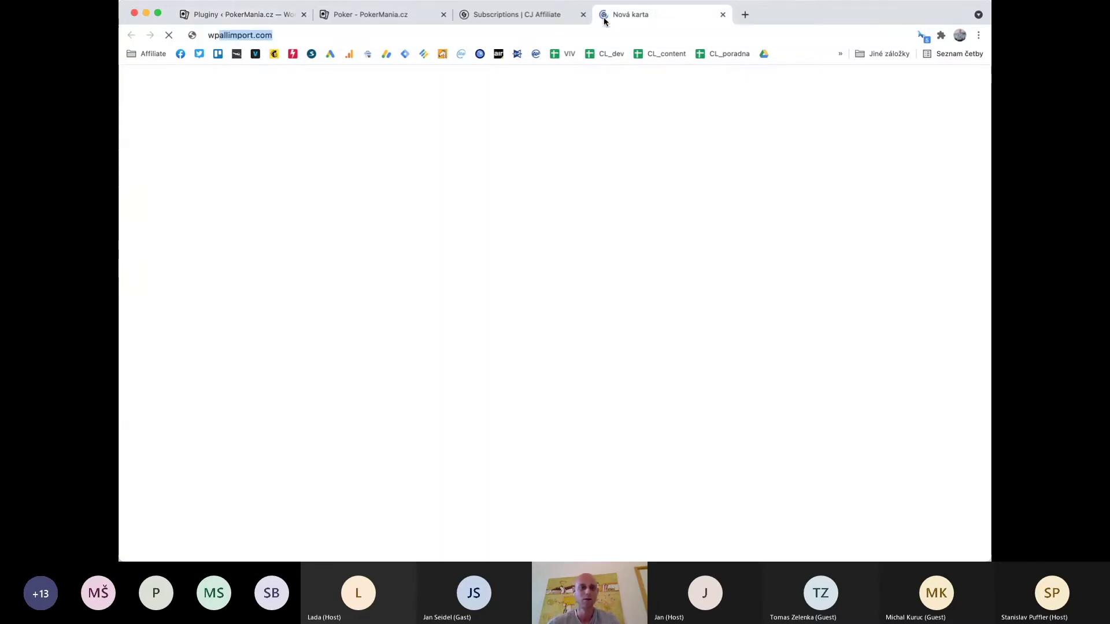
{"action": "key", "text": "Return"}
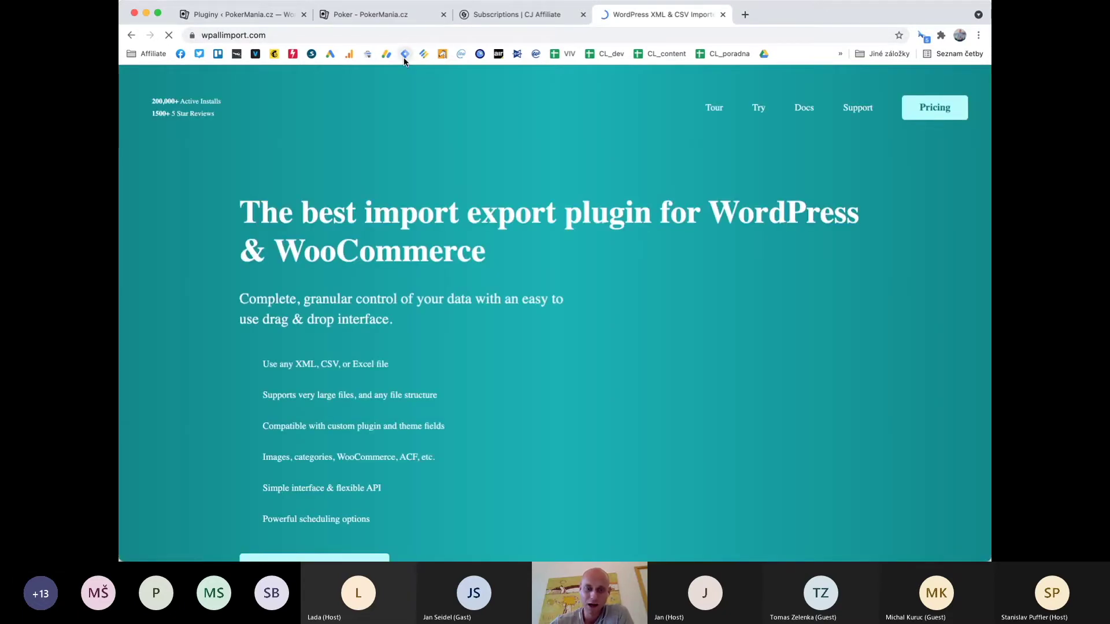
{"action": "left_click", "coordinate": [362, 14]}
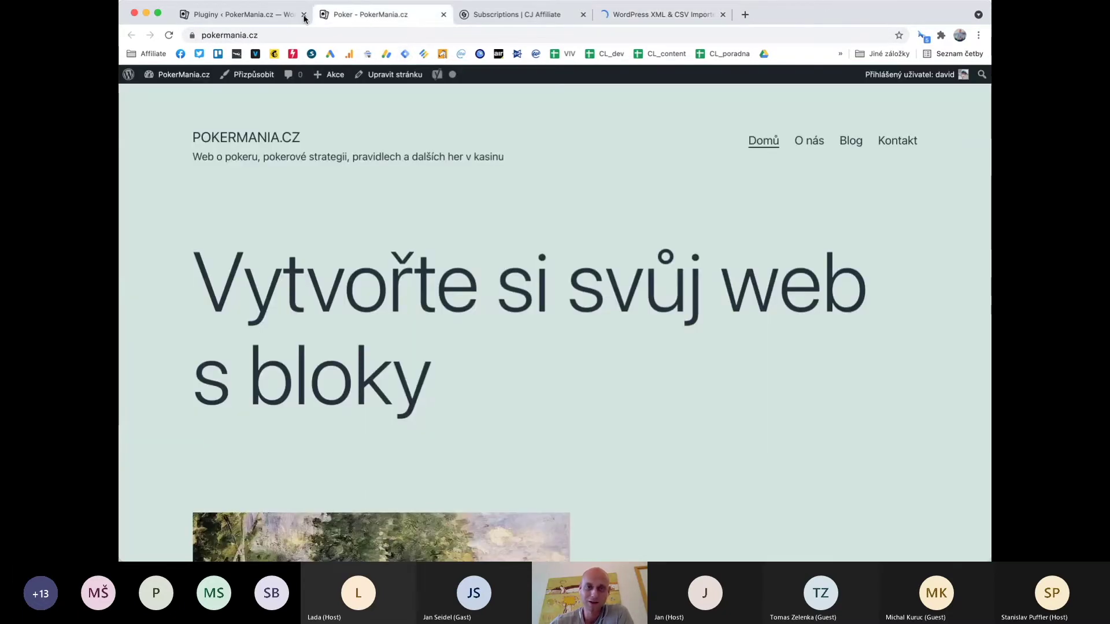
{"action": "left_click", "coordinate": [262, 19]}
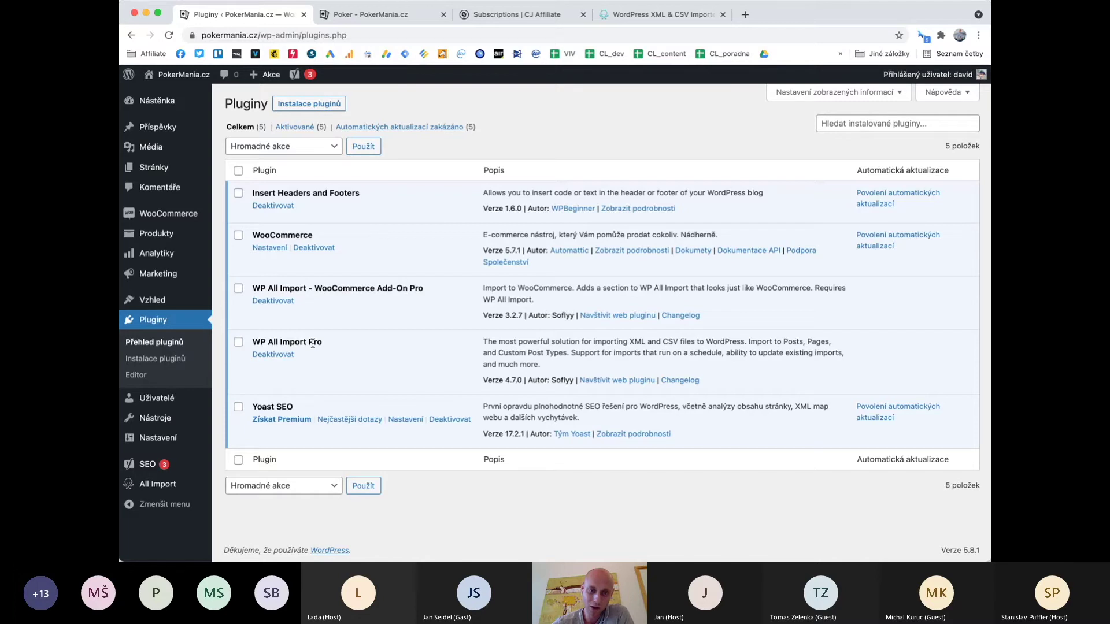
{"action": "double_click", "coordinate": [371, 297]}
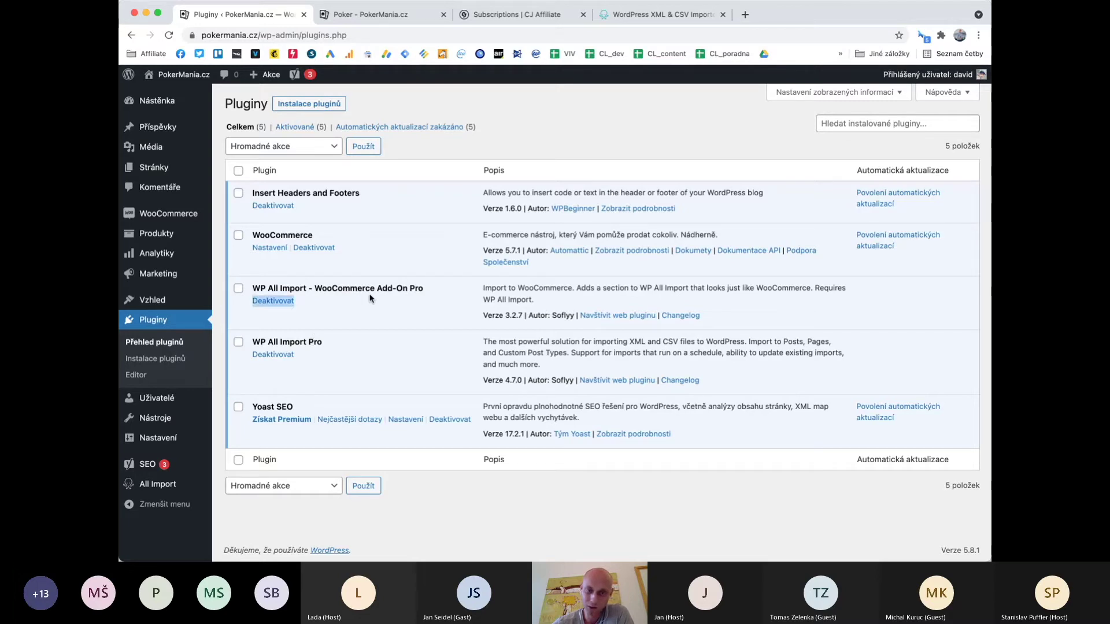
{"action": "left_click", "coordinate": [397, 297]}
Start a new WP All Import import that downloads its file from a URL
{"action": "mouse_move", "coordinate": [180, 406]}
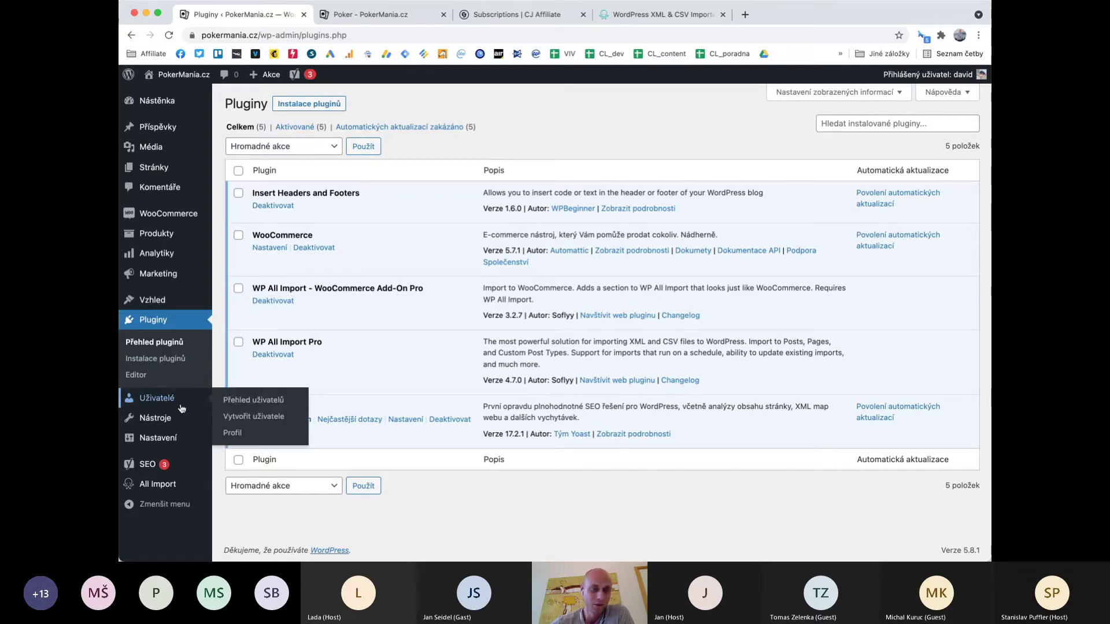
{"action": "mouse_move", "coordinate": [174, 485]}
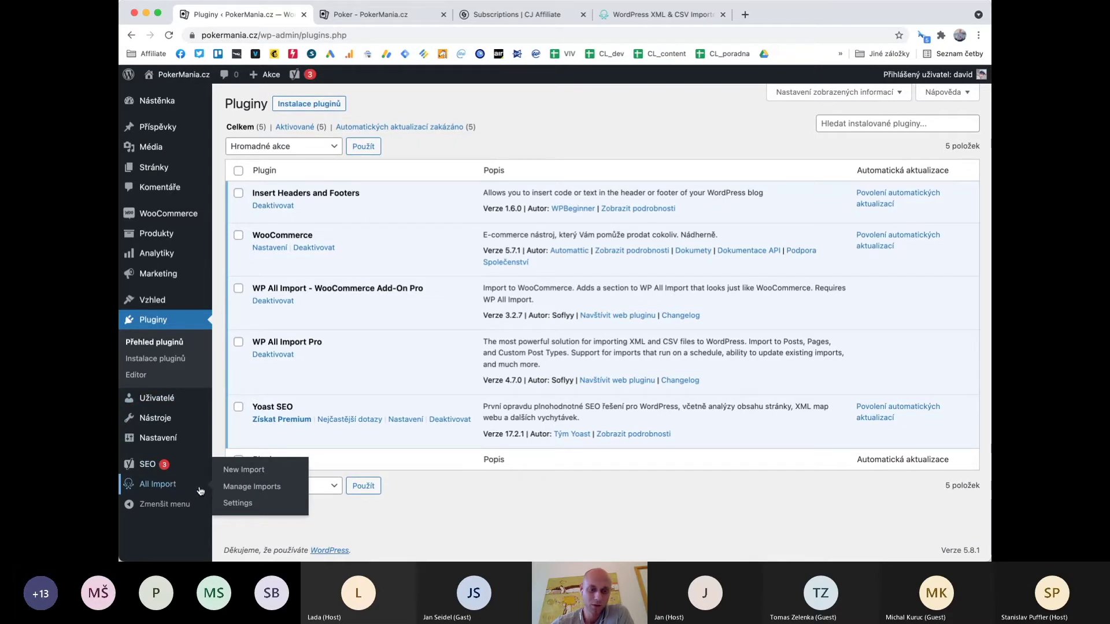
{"action": "left_click", "coordinate": [245, 475]}
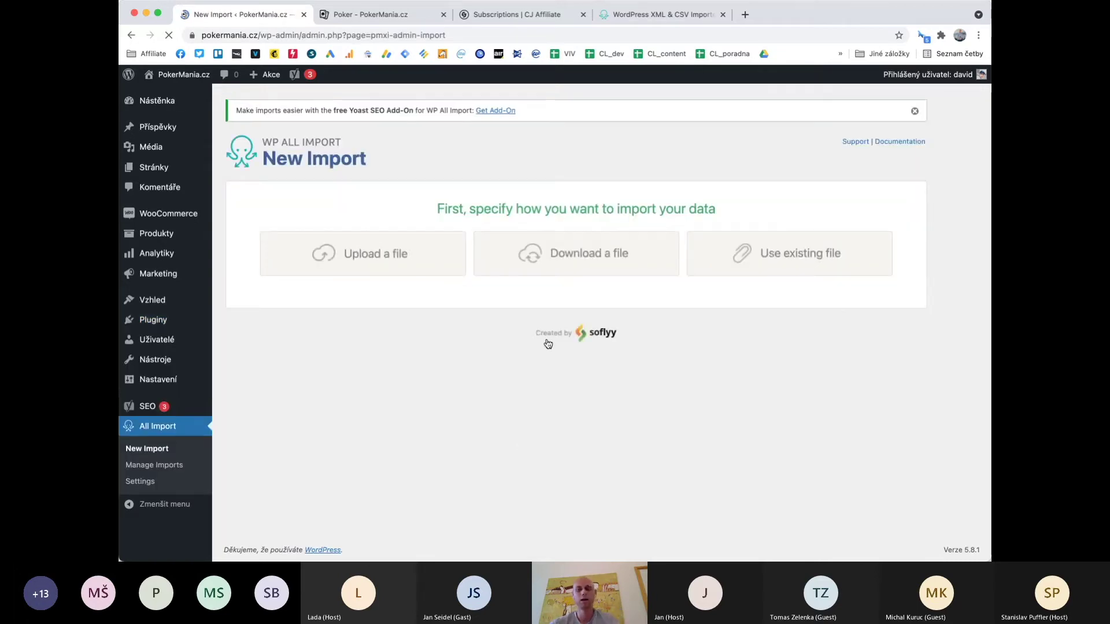
{"action": "left_click", "coordinate": [513, 262]}
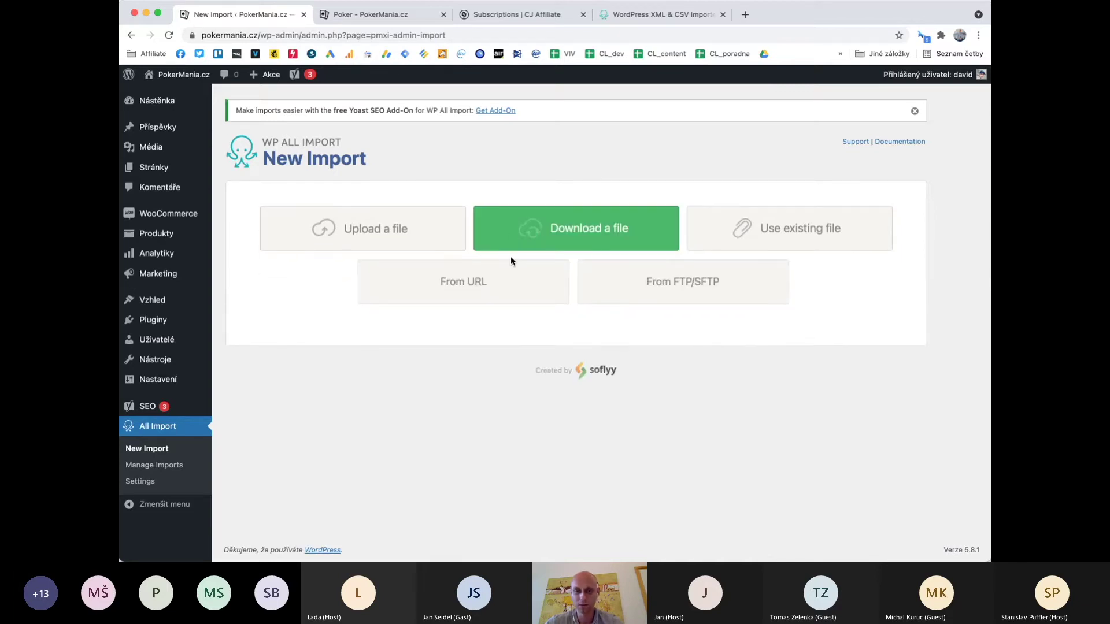
{"action": "left_click", "coordinate": [502, 294]}
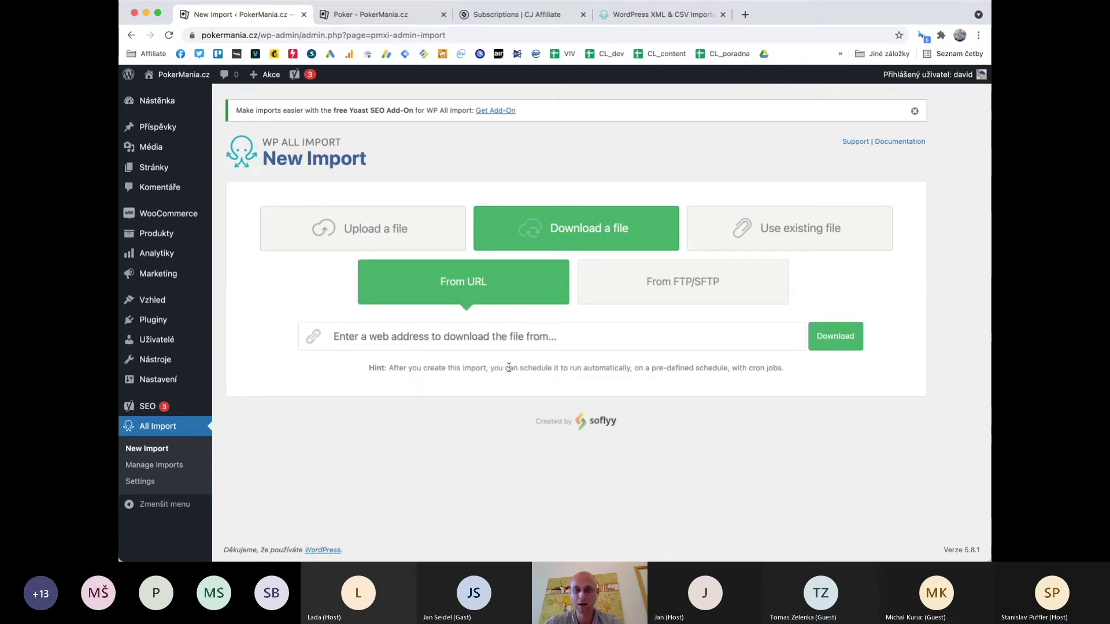
Enter the CJ feed address for Rimowa_EU-Product_Feed_CZ-shopping.xml.zip, including the account ID and password, as the import's download URL
{"action": "left_click", "coordinate": [515, 17]}
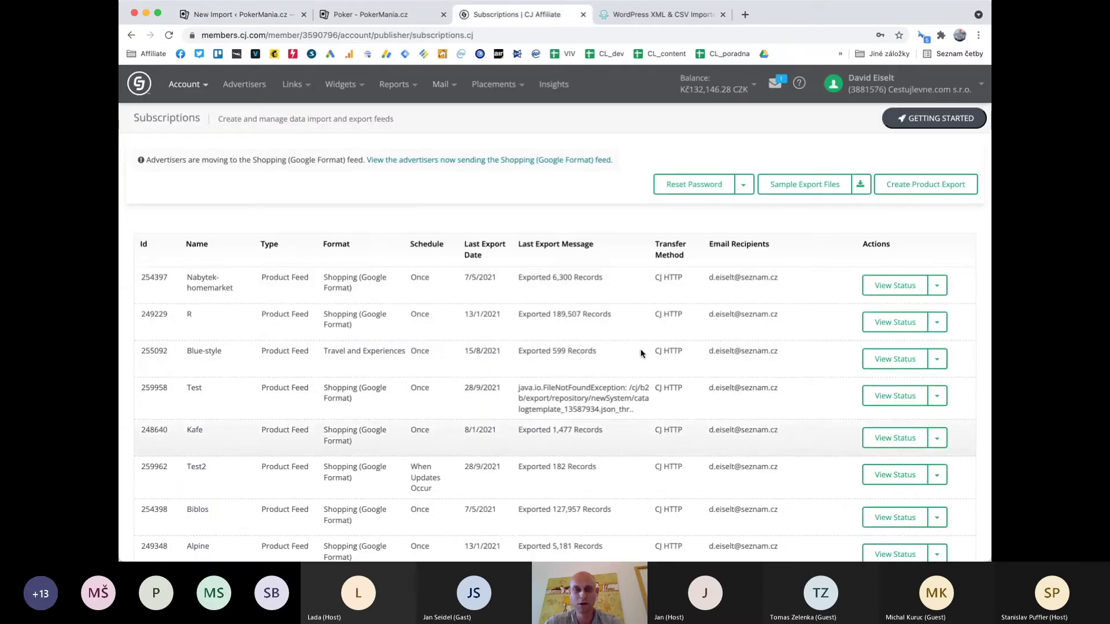
{"action": "left_click", "coordinate": [265, 15]}
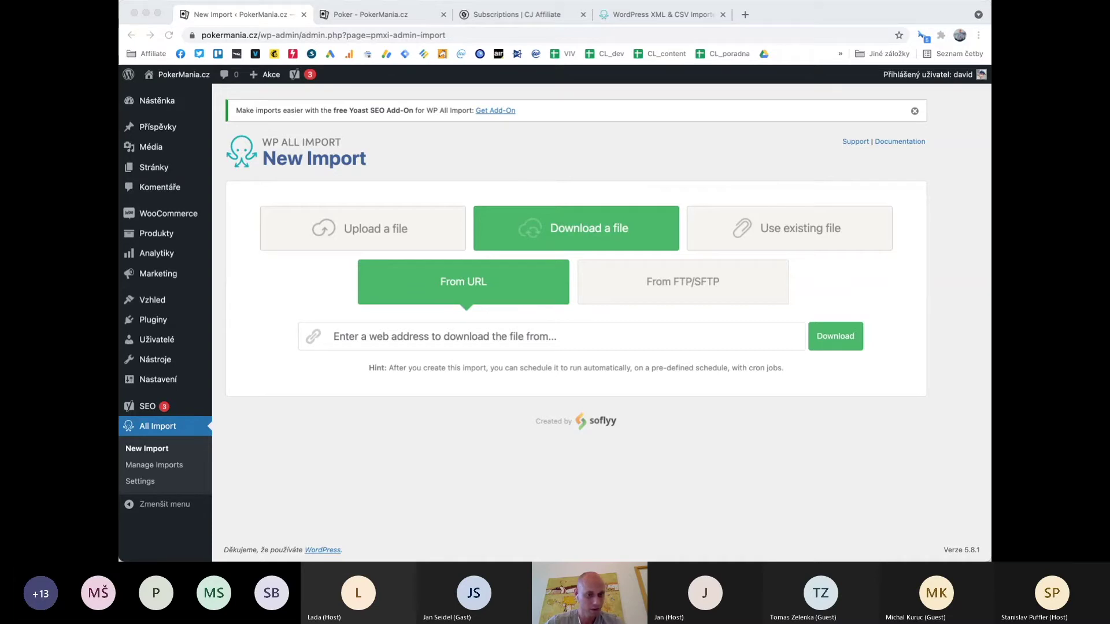
{"action": "left_click", "coordinate": [606, 341]}
{"action": "key", "text": "super+v"}
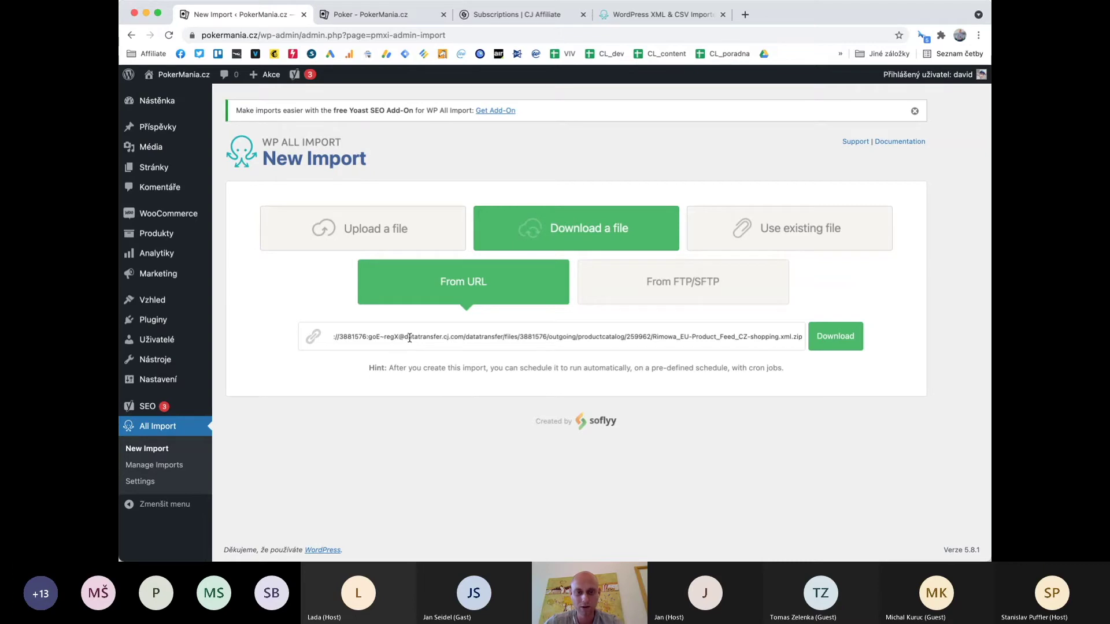
Examine the account ID, password and server path parts of the feed's download address
{"action": "left_click_drag", "start_coordinate": [407, 338], "coordinate": [331, 338]}
{"action": "left_click_drag", "start_coordinate": [803, 337], "coordinate": [405, 337]}
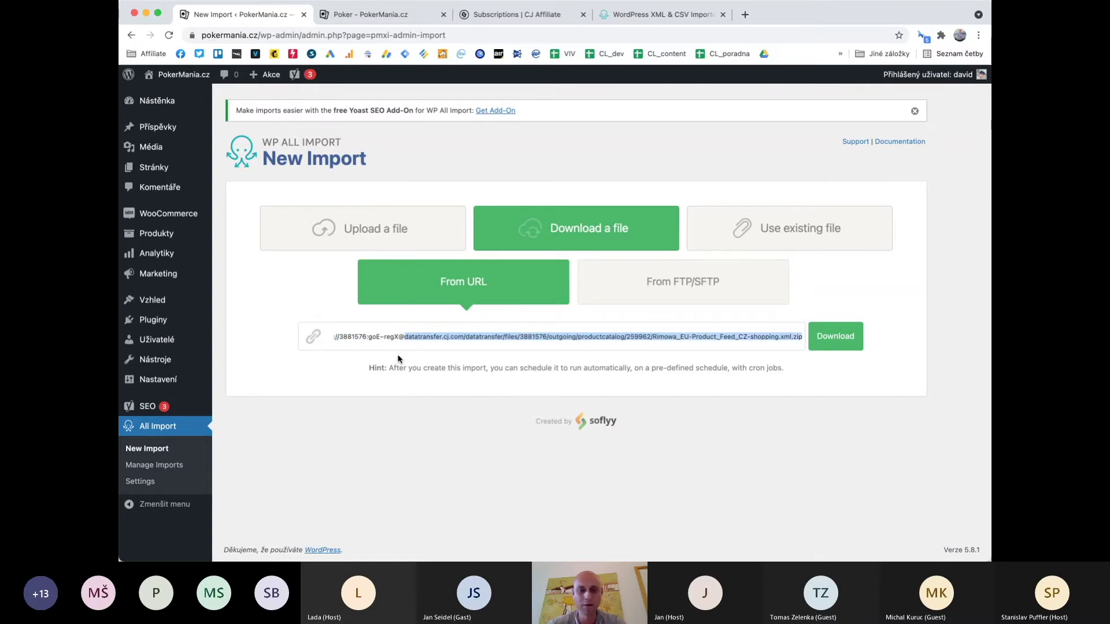
{"action": "double_click", "coordinate": [353, 336]}
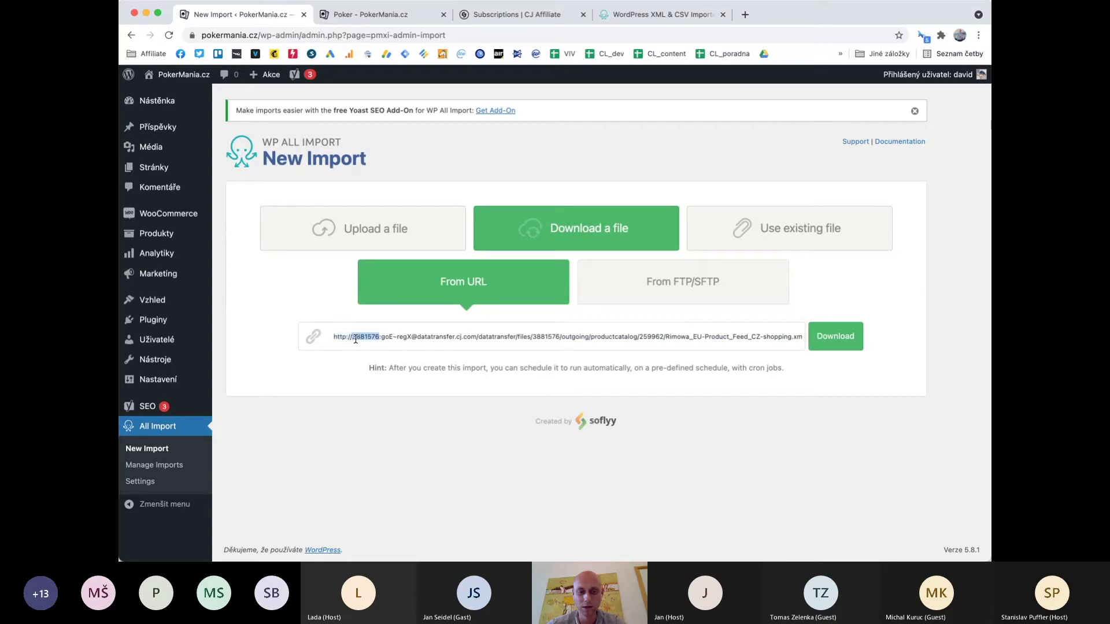
{"action": "mouse_move", "coordinate": [381, 337]}
{"action": "left_mouse_down"}
{"action": "mouse_move", "coordinate": [409, 337]}
{"action": "mouse_move", "coordinate": [383, 338]}
{"action": "left_mouse_up"}
{"action": "left_click", "coordinate": [384, 338]}
{"action": "double_click", "coordinate": [367, 337]}
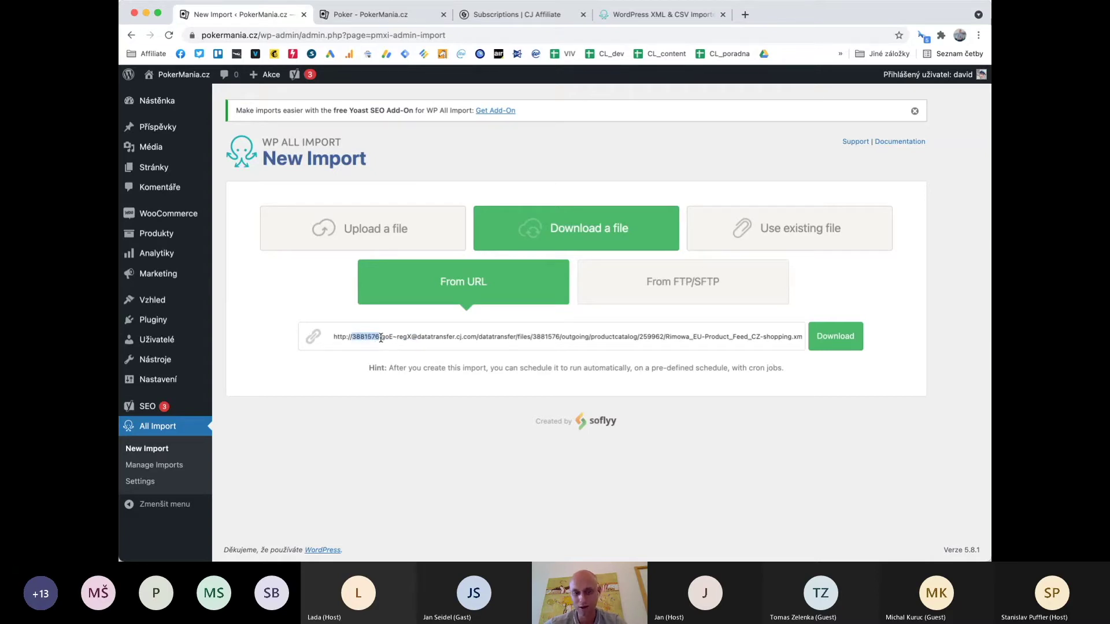
{"action": "triple_click", "coordinate": [407, 340]}
{"action": "left_click", "coordinate": [403, 337]}
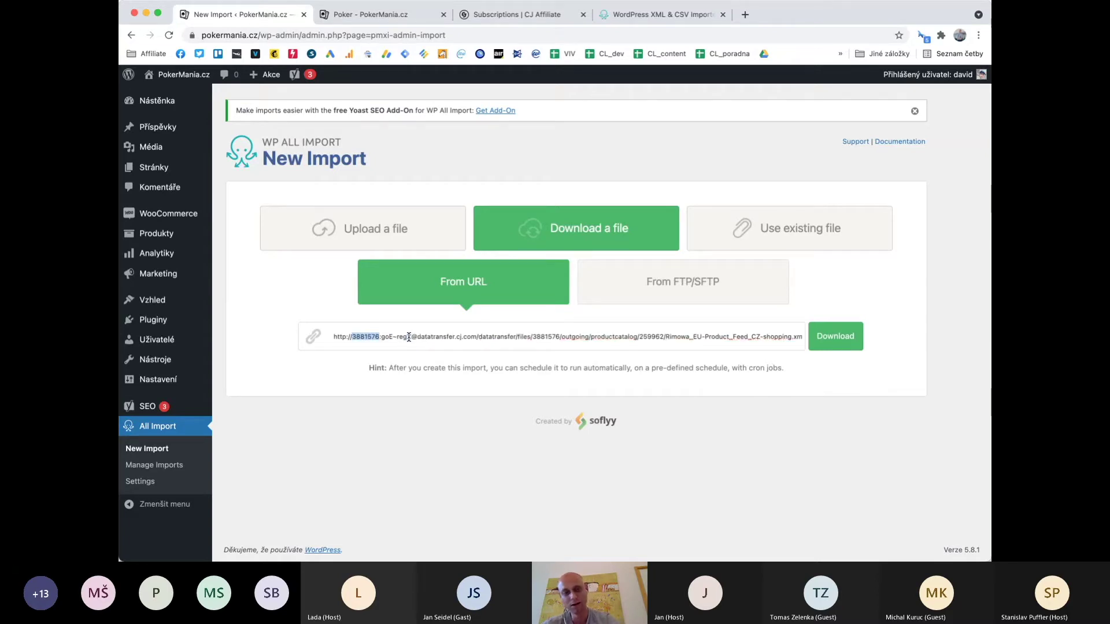
Download the Rimowa product feed from the entered URL into the new import
{"action": "left_click", "coordinate": [418, 337]}
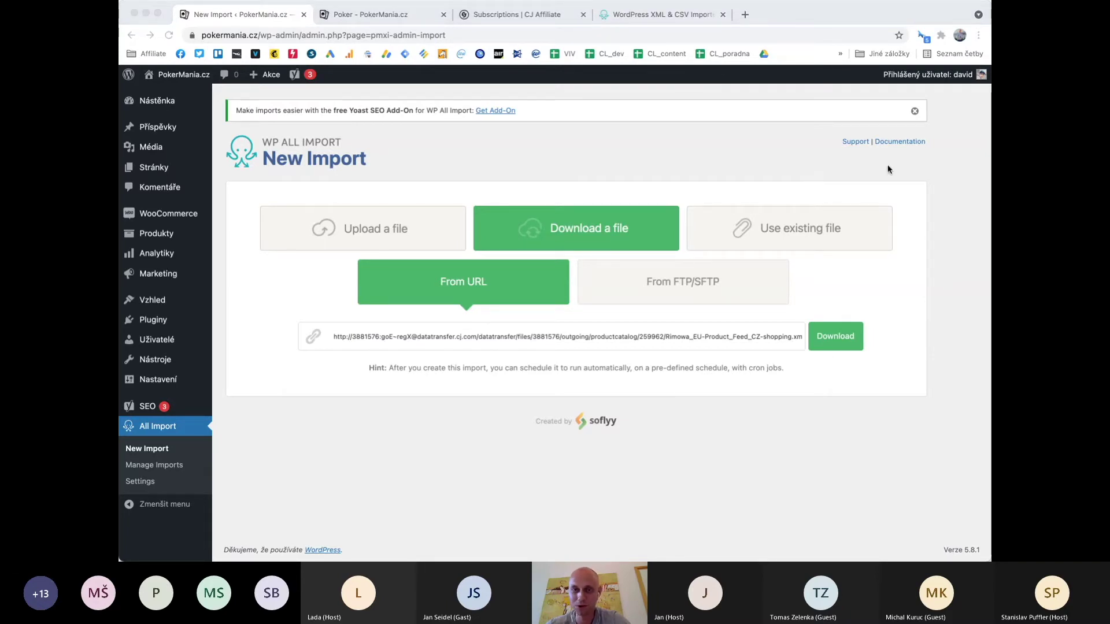
{"action": "left_click", "coordinate": [740, 341]}
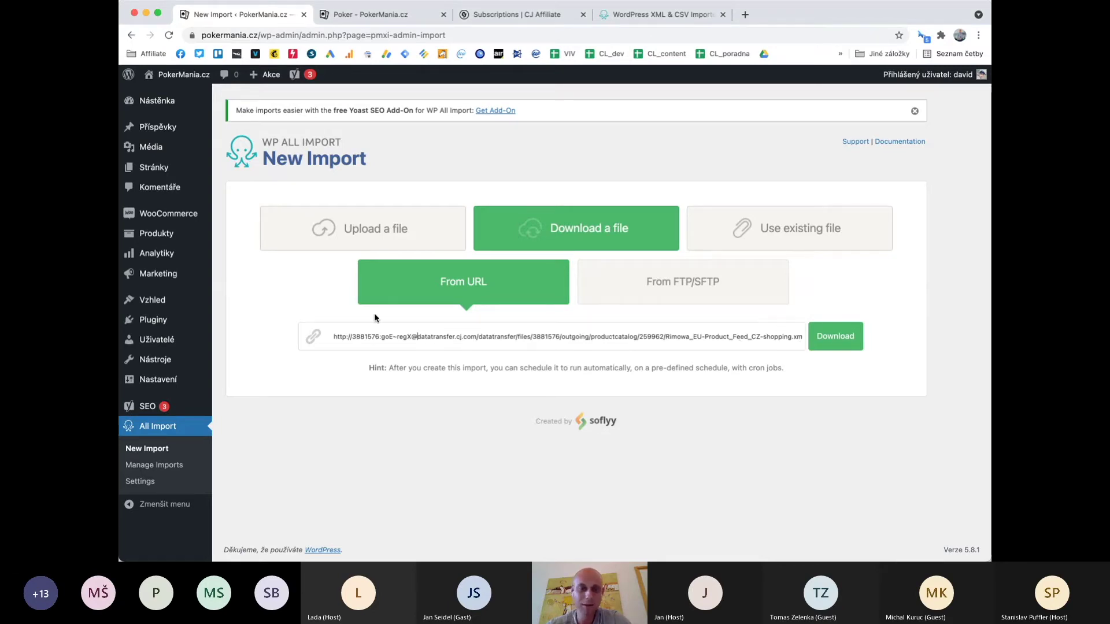
{"action": "left_click", "coordinate": [860, 344]}
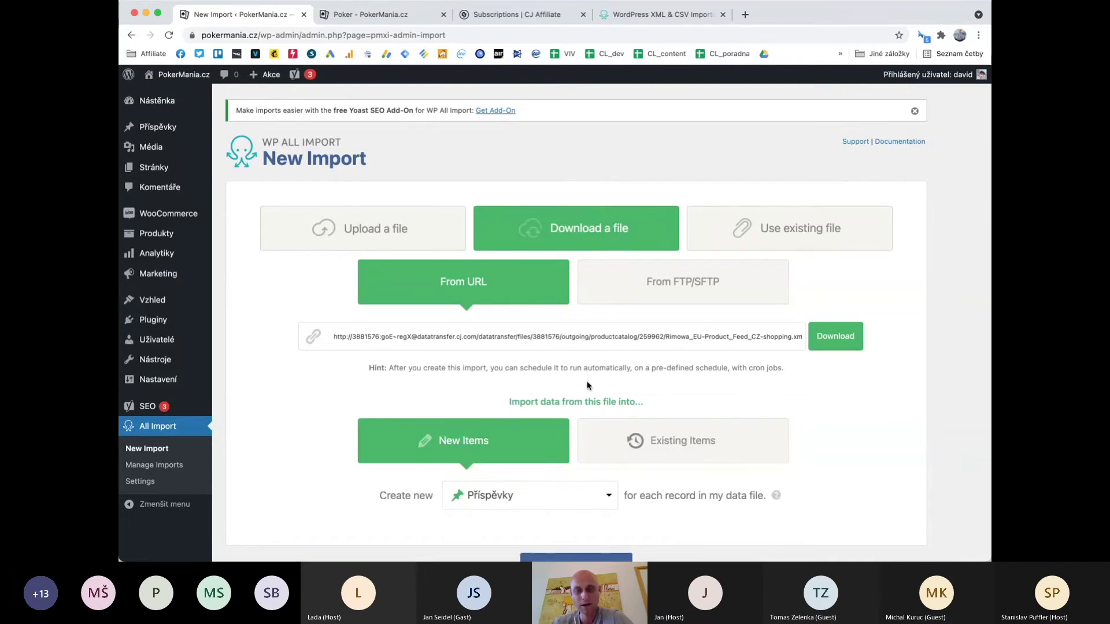
Set the import to create new WooCommerce Products for each record and continue to step 2
{"action": "scroll", "coordinate": [589, 386], "scroll_direction": "down", "scroll_amount": 2}
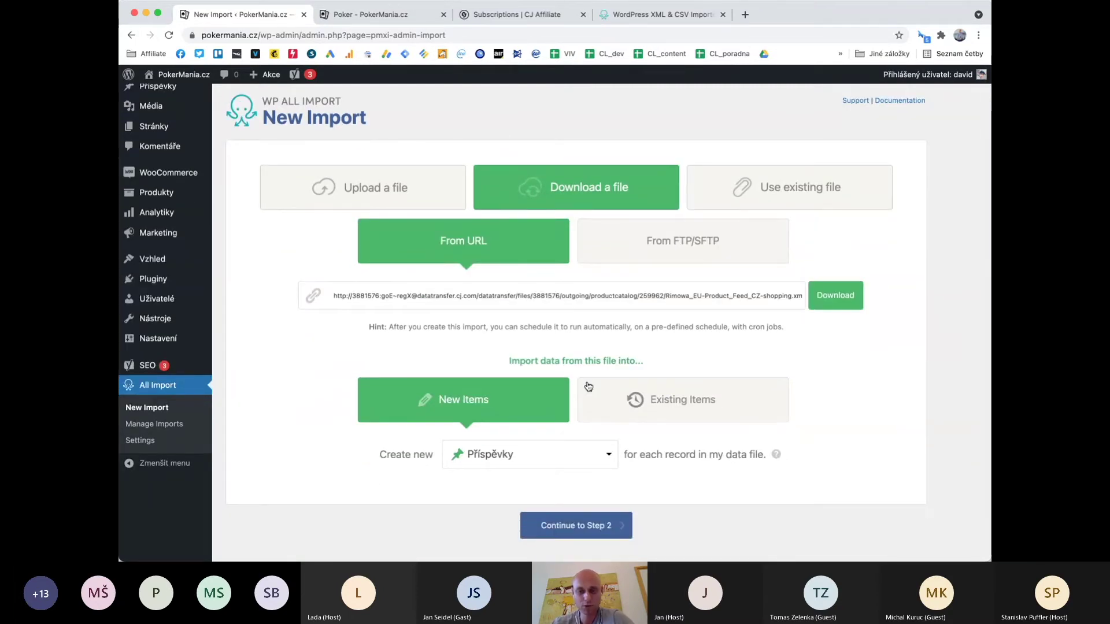
{"action": "scroll", "coordinate": [589, 386], "scroll_direction": "down", "scroll_amount": 2}
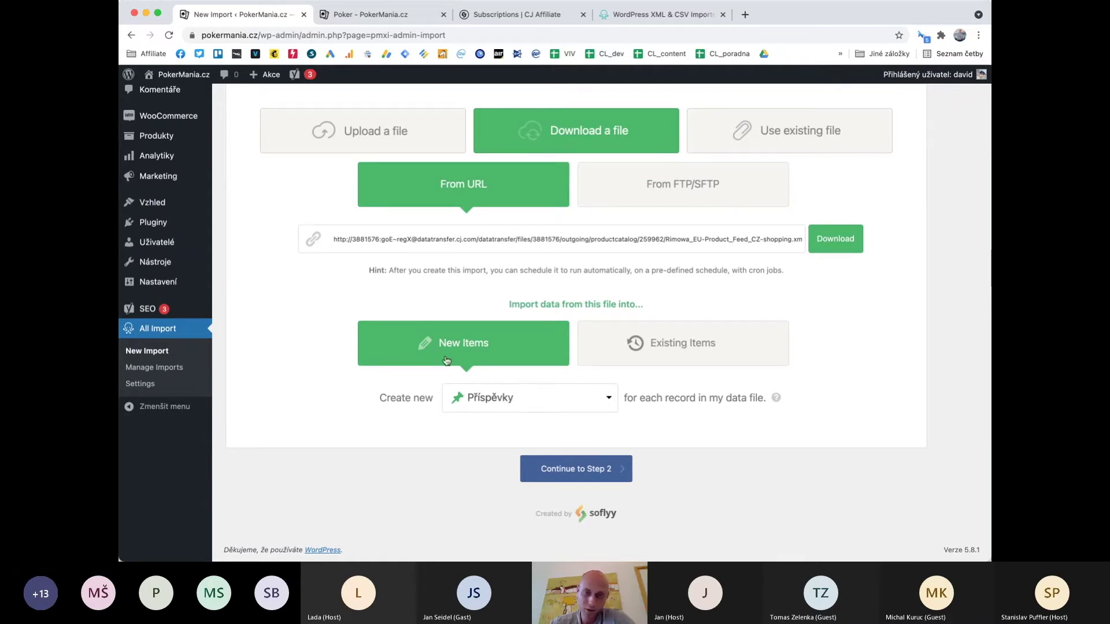
{"action": "left_click", "coordinate": [488, 405]}
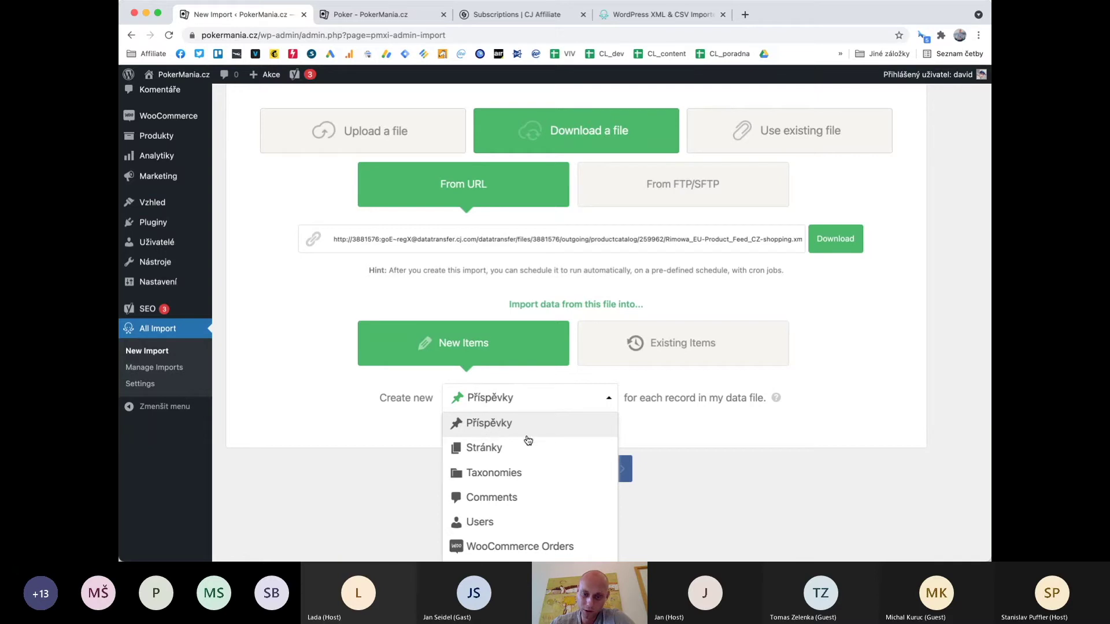
{"action": "scroll", "coordinate": [479, 440], "scroll_direction": "down", "scroll_amount": 3}
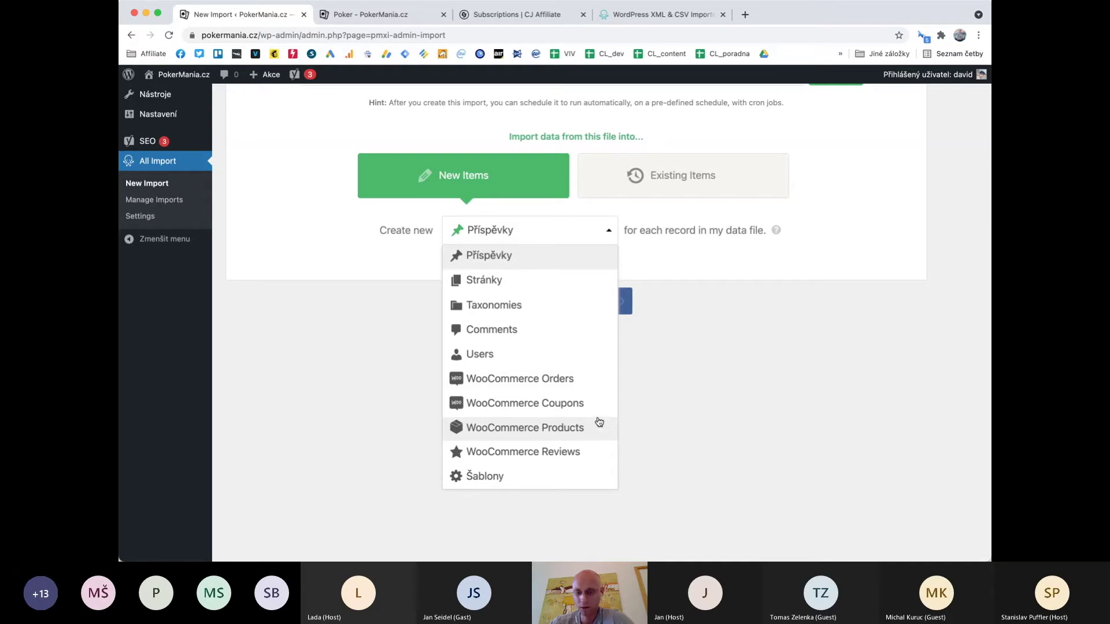
{"action": "left_click", "coordinate": [496, 424]}
{"action": "left_click", "coordinate": [554, 467]}
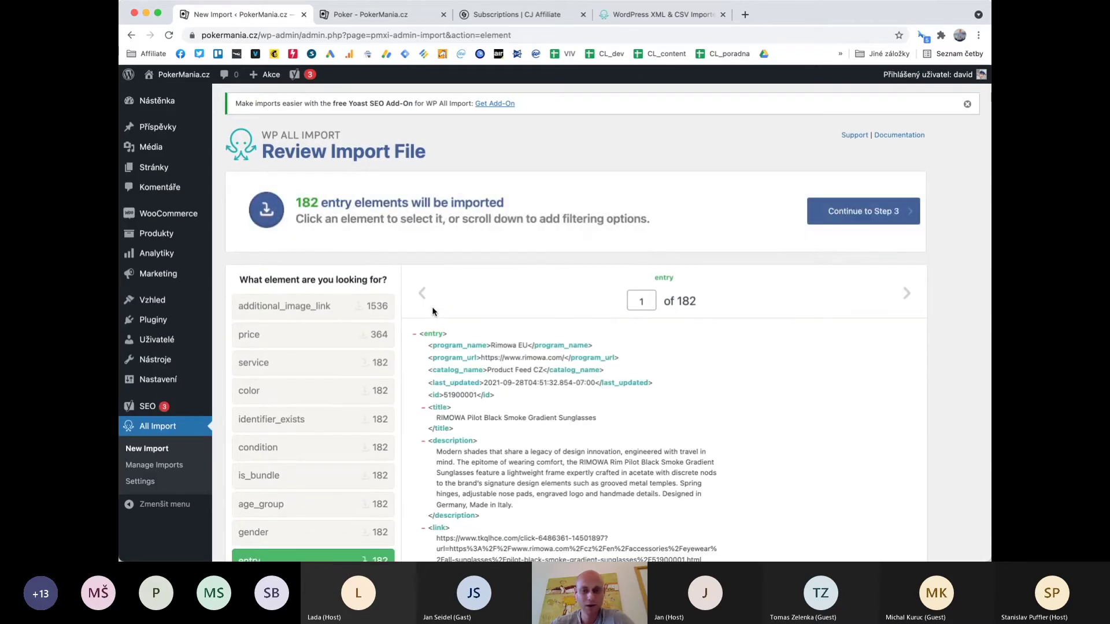
Review the import file's first entry, examining its program name, program URL, catalog name and last-updated date
{"action": "scroll", "coordinate": [432, 312], "scroll_direction": "down", "scroll_amount": 2}
{"action": "scroll", "coordinate": [441, 297], "scroll_direction": "up", "scroll_amount": 2}
{"action": "scroll", "coordinate": [714, 267], "scroll_direction": "down", "scroll_amount": 1}
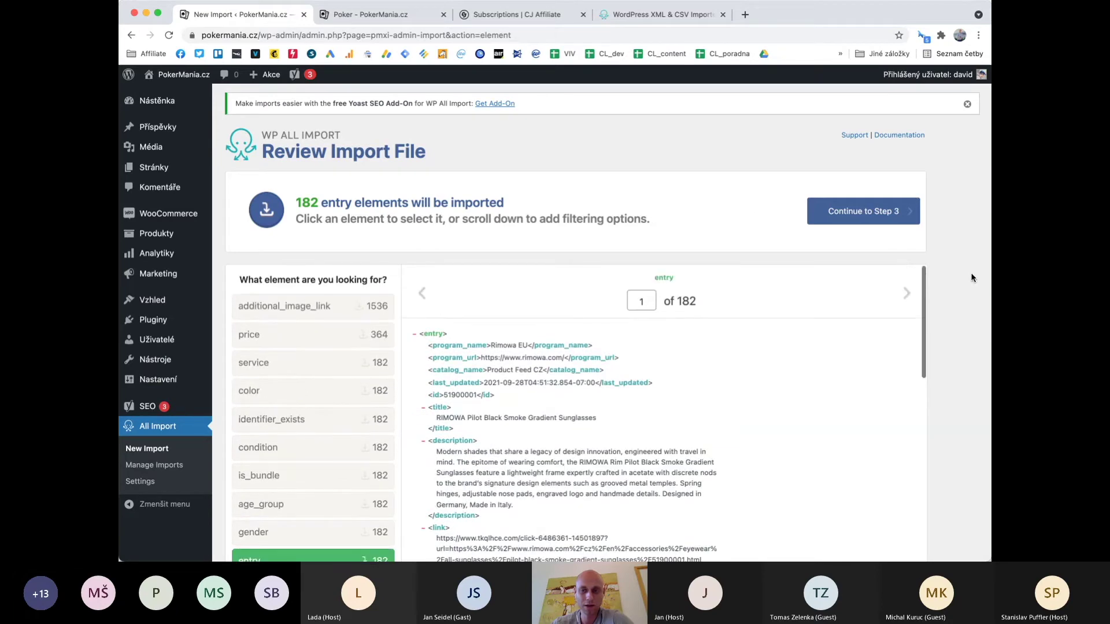
{"action": "scroll", "coordinate": [971, 272], "scroll_direction": "down", "scroll_amount": 3}
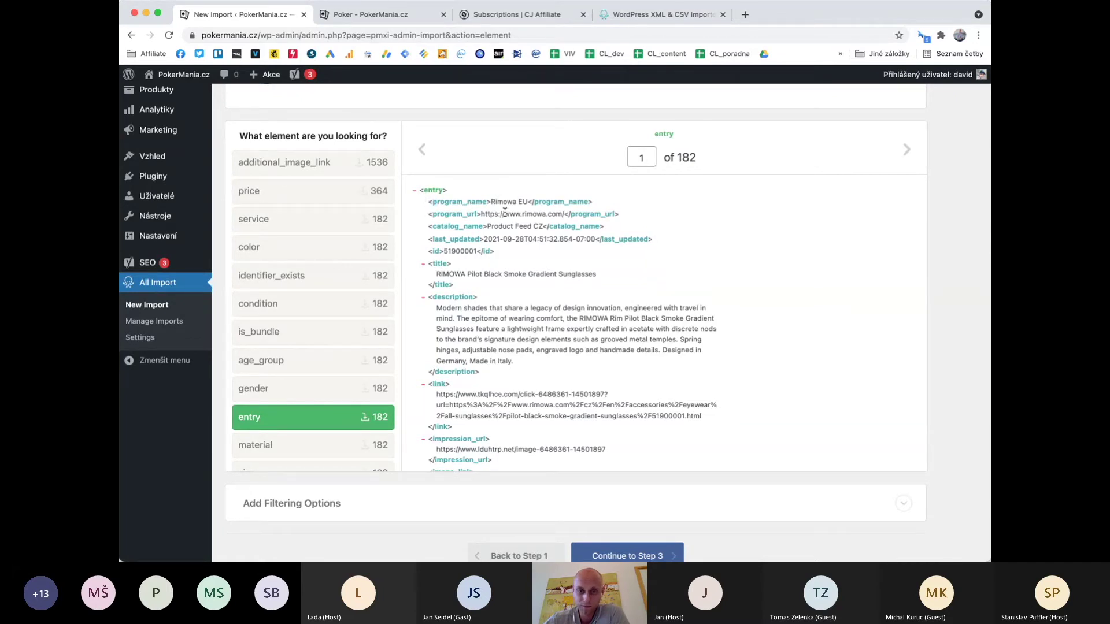
{"action": "left_click_drag", "start_coordinate": [491, 202], "coordinate": [546, 214]}
{"action": "left_click", "coordinate": [484, 212]}
{"action": "left_click_drag", "start_coordinate": [487, 226], "coordinate": [537, 225]}
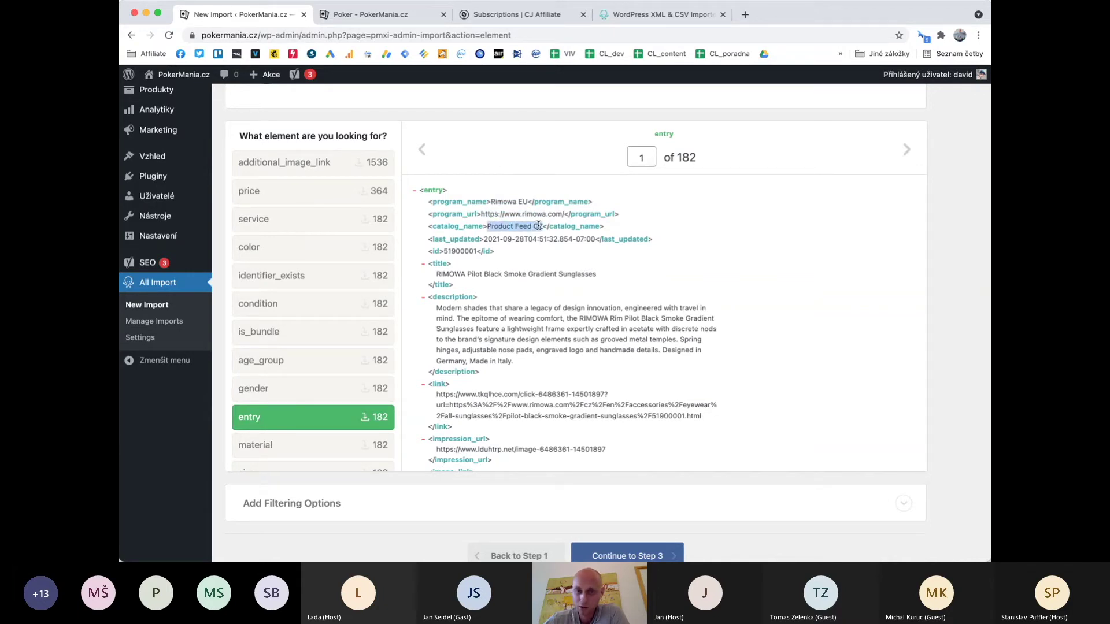
{"action": "left_click_drag", "start_coordinate": [484, 239], "coordinate": [533, 240]}
{"action": "left_click", "coordinate": [458, 265]}
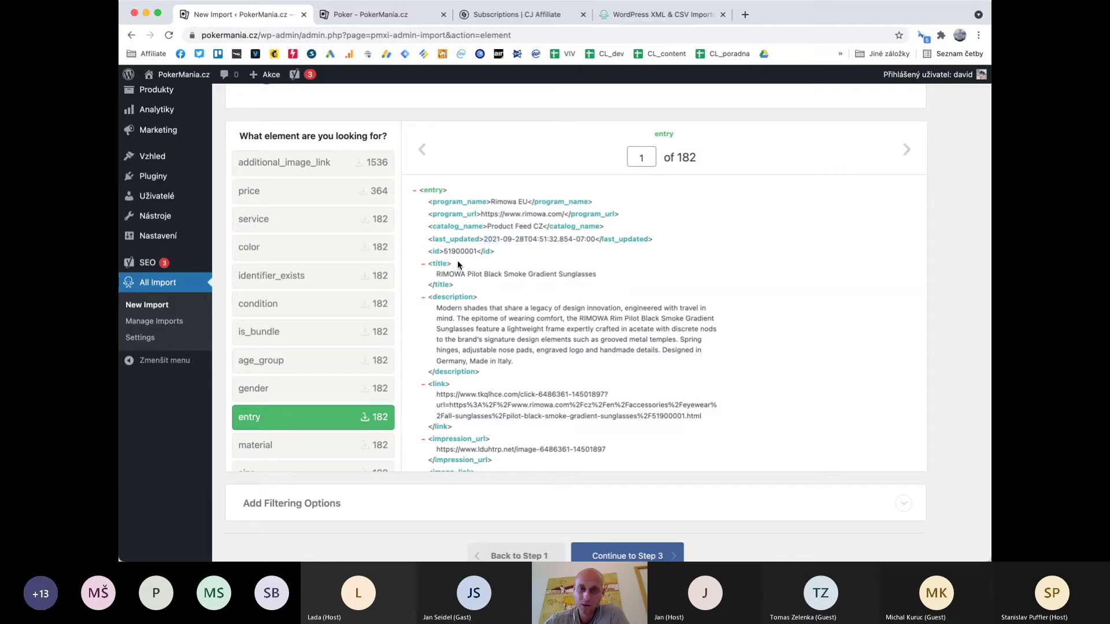
Examine the product title and description text in the first entry, checking them against the program name
{"action": "scroll", "coordinate": [508, 290], "scroll_direction": "down", "scroll_amount": 3}
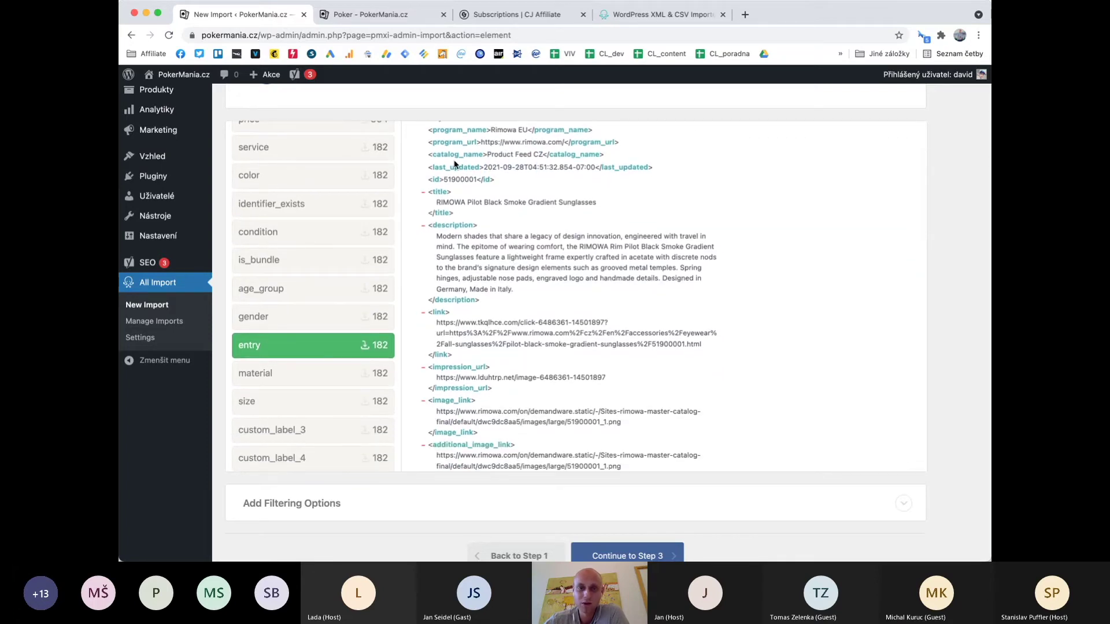
{"action": "scroll", "coordinate": [471, 235], "scroll_direction": "up", "scroll_amount": 2}
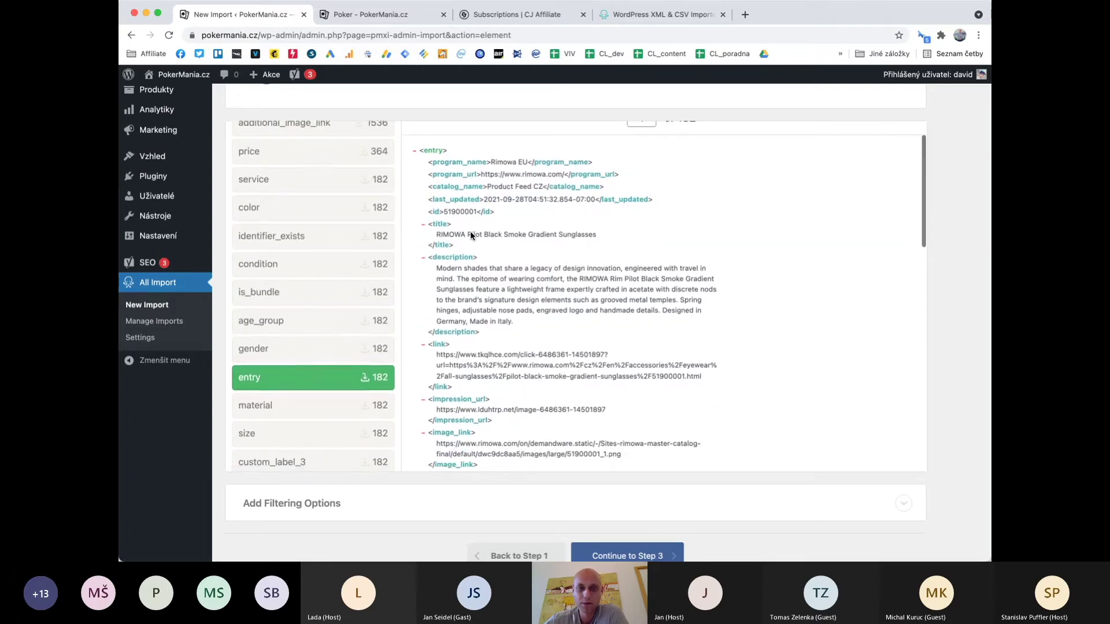
{"action": "scroll", "coordinate": [470, 231], "scroll_direction": "down", "scroll_amount": 3}
{"action": "left_click_drag", "start_coordinate": [437, 171], "coordinate": [576, 180]}
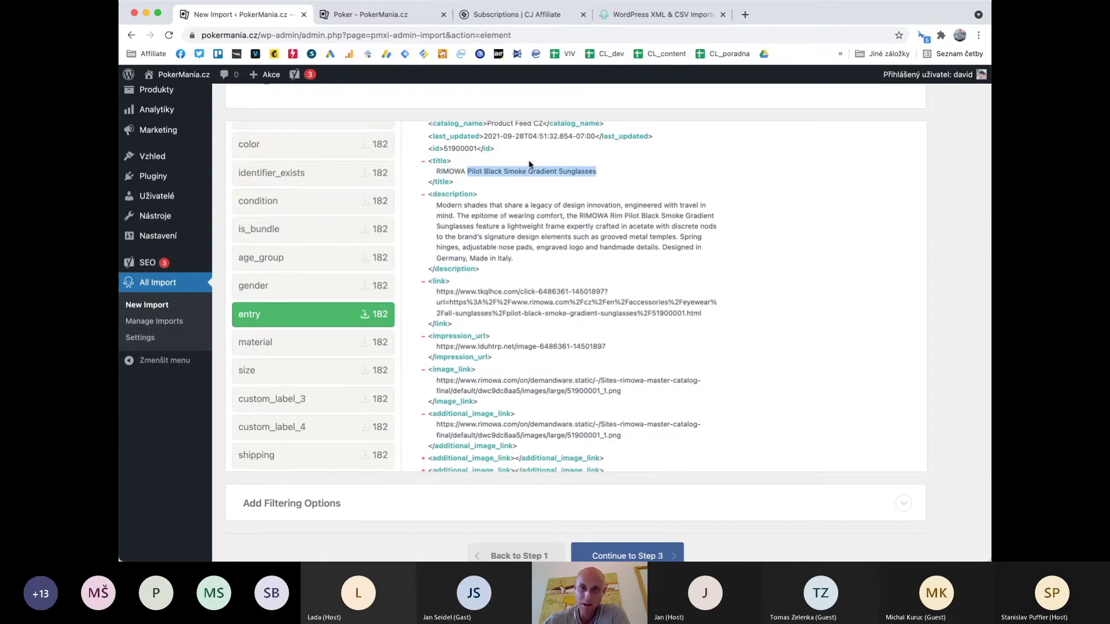
{"action": "left_click", "coordinate": [572, 179]}
{"action": "double_click", "coordinate": [449, 205]}
{"action": "mouse_move", "coordinate": [449, 205]}
{"action": "left_mouse_down"}
{"action": "mouse_move", "coordinate": [520, 258]}
{"action": "mouse_move", "coordinate": [443, 206]}
{"action": "left_mouse_up"}
{"action": "scroll", "coordinate": [491, 185], "scroll_direction": "up", "scroll_amount": 2}
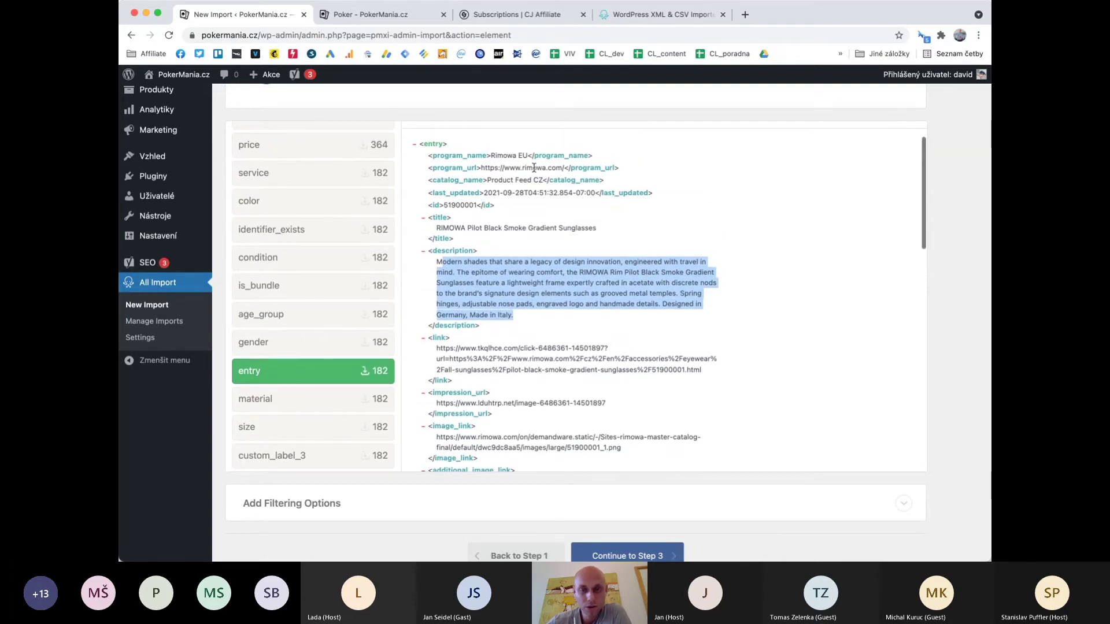
{"action": "double_click", "coordinate": [511, 155]}
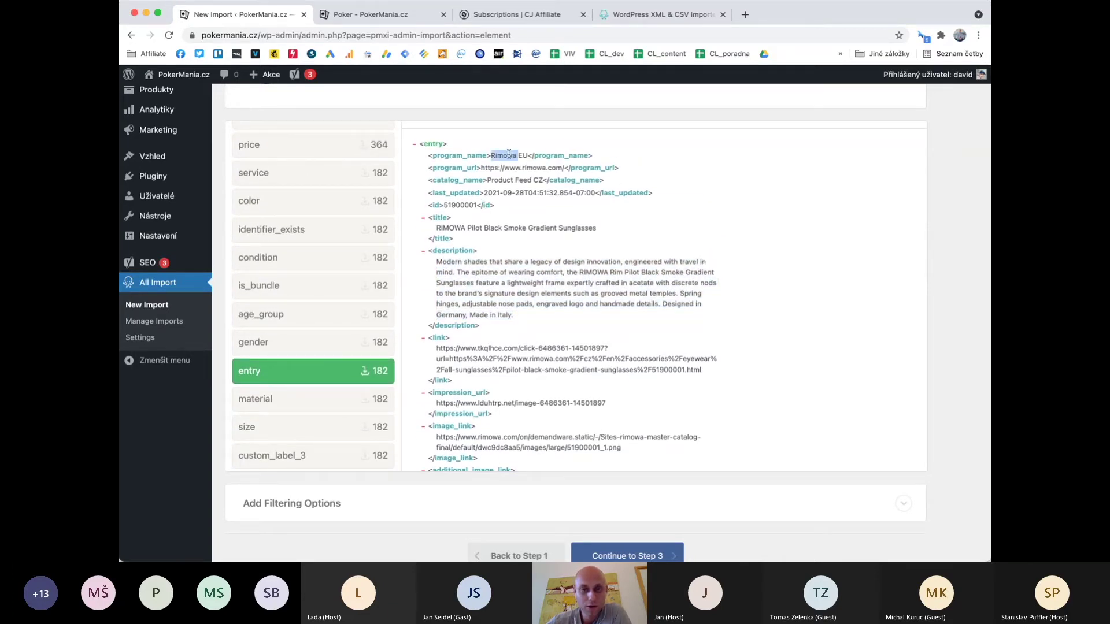
{"action": "scroll", "coordinate": [509, 254], "scroll_direction": "down", "scroll_amount": 2}
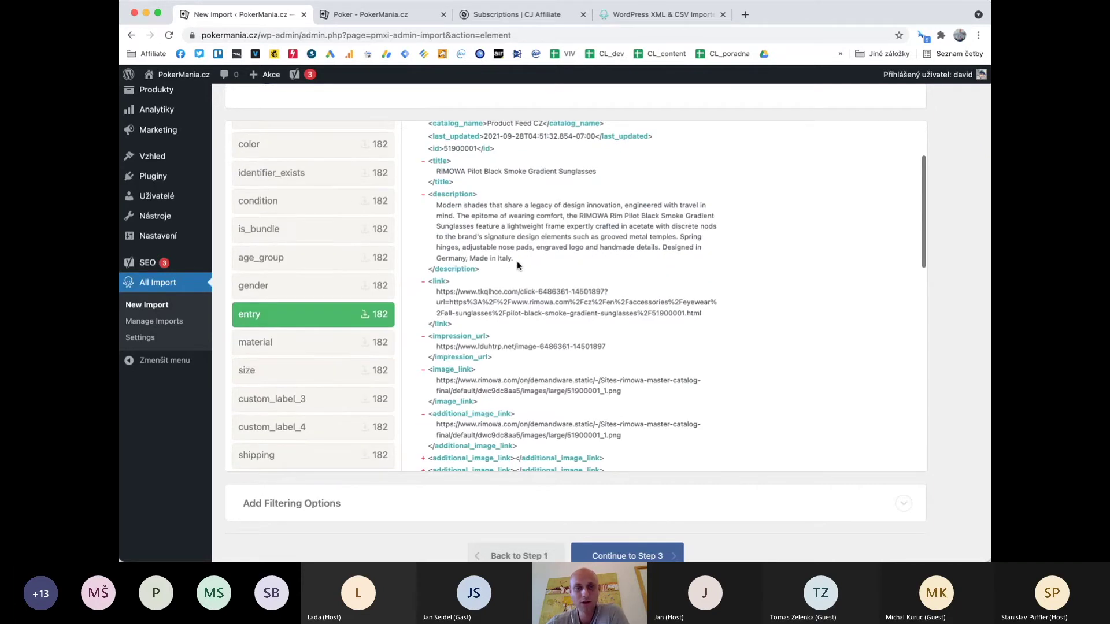
{"action": "left_click_drag", "start_coordinate": [516, 258], "coordinate": [540, 274]}
{"action": "left_click", "coordinate": [438, 205]}
{"action": "left_click", "coordinate": [541, 274]}
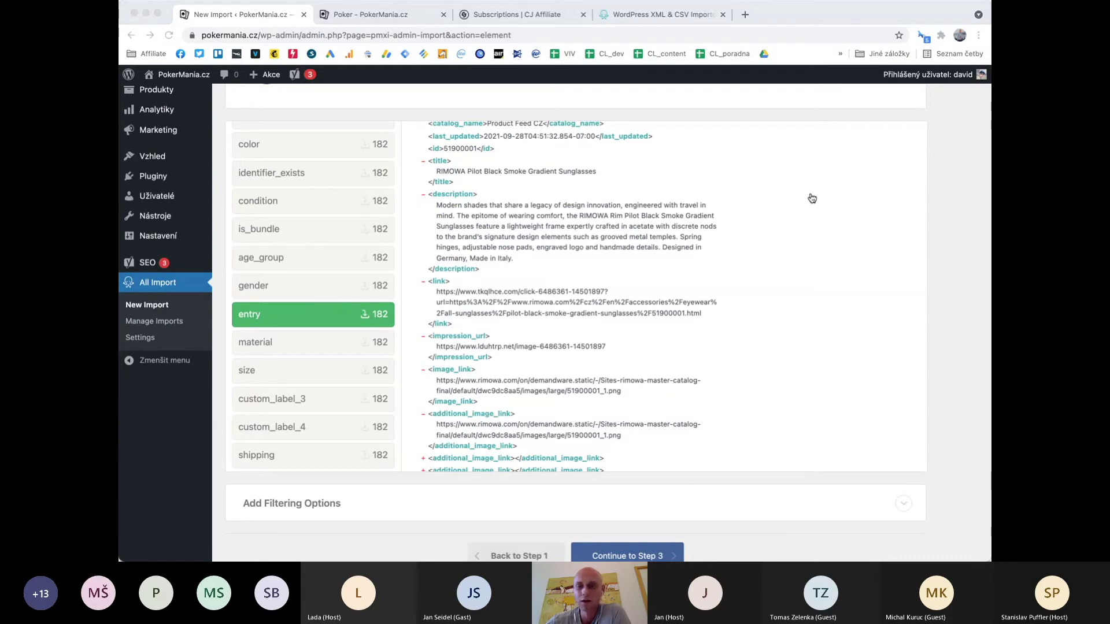
{"action": "left_click", "coordinate": [904, 215]}
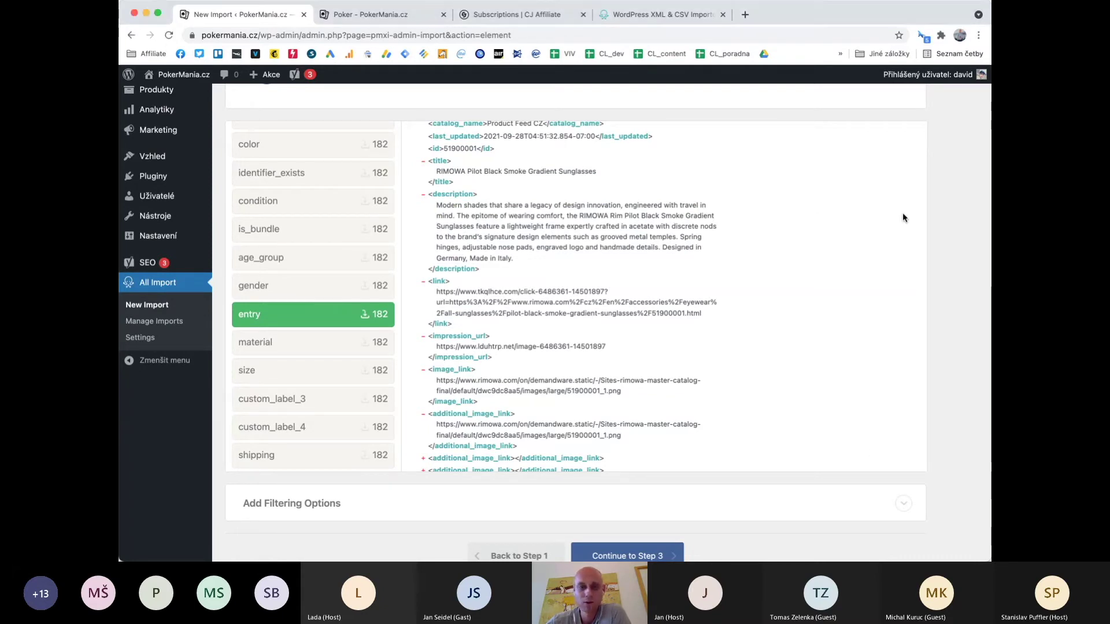
{"action": "left_click_drag", "start_coordinate": [520, 258], "coordinate": [436, 214]}
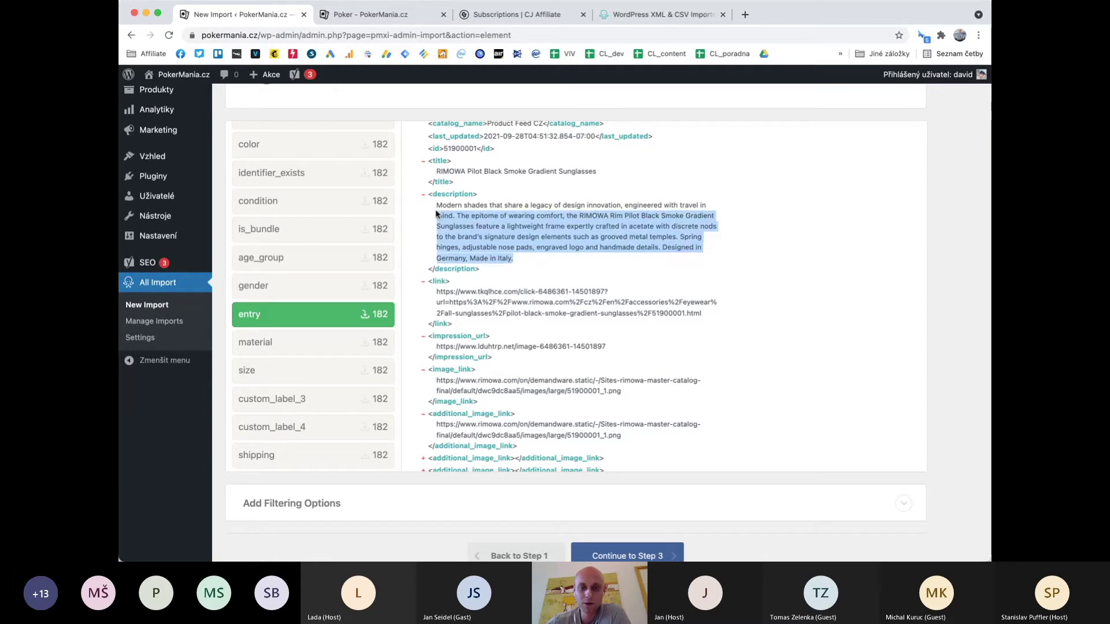
{"action": "left_click", "coordinate": [459, 216]}
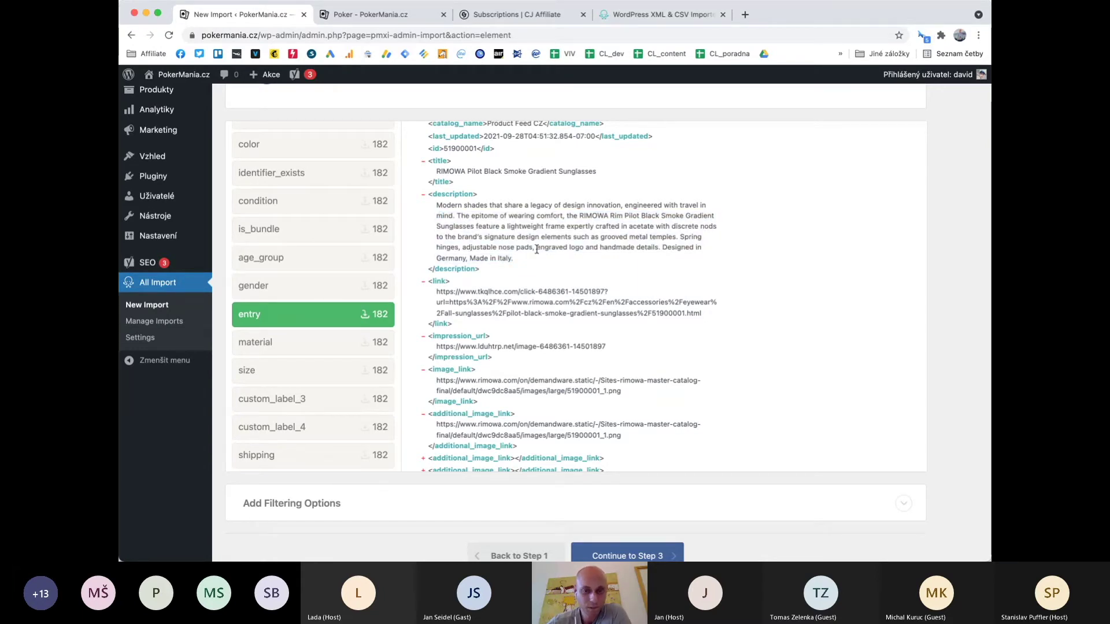
Examine the affiliate link and main image link of the first entry
{"action": "scroll", "coordinate": [537, 249], "scroll_direction": "down", "scroll_amount": 2}
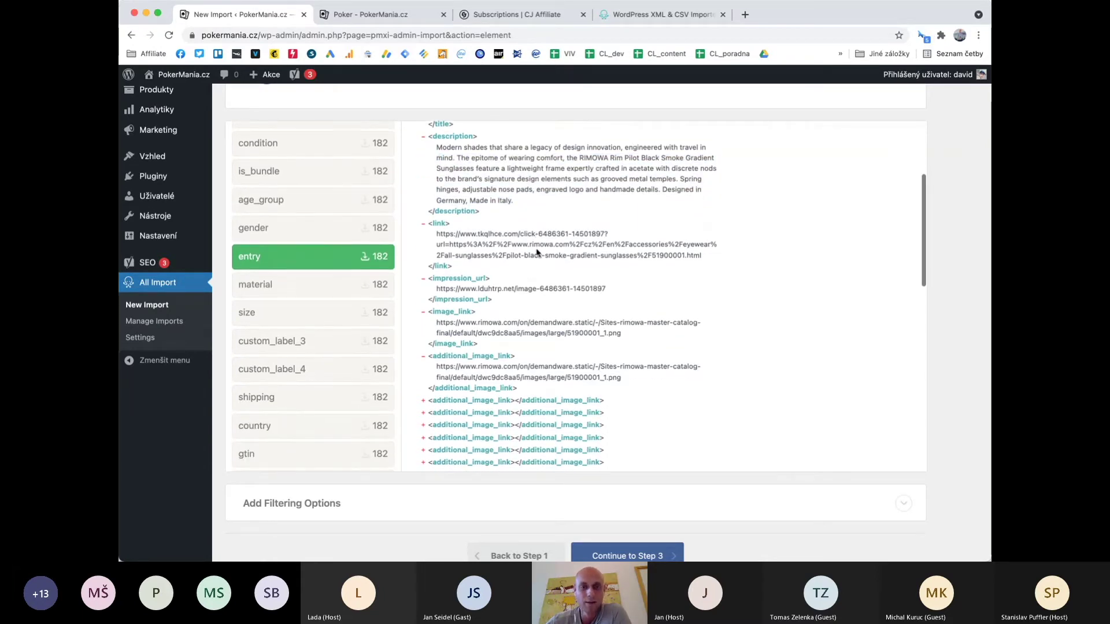
{"action": "left_click_drag", "start_coordinate": [438, 234], "coordinate": [588, 255]}
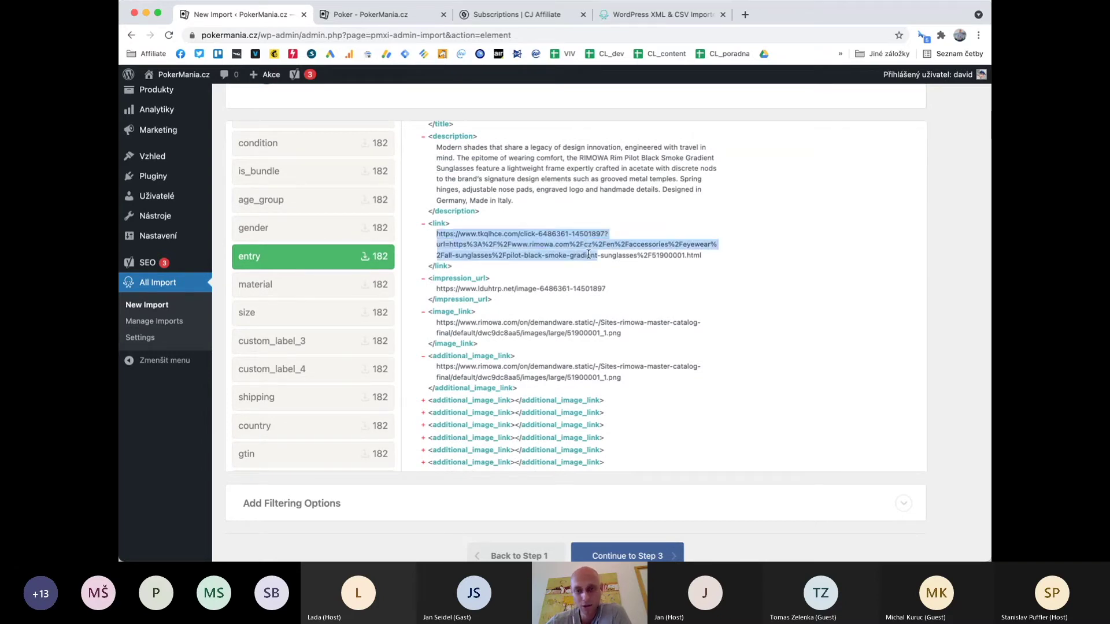
{"action": "left_click", "coordinate": [728, 261]}
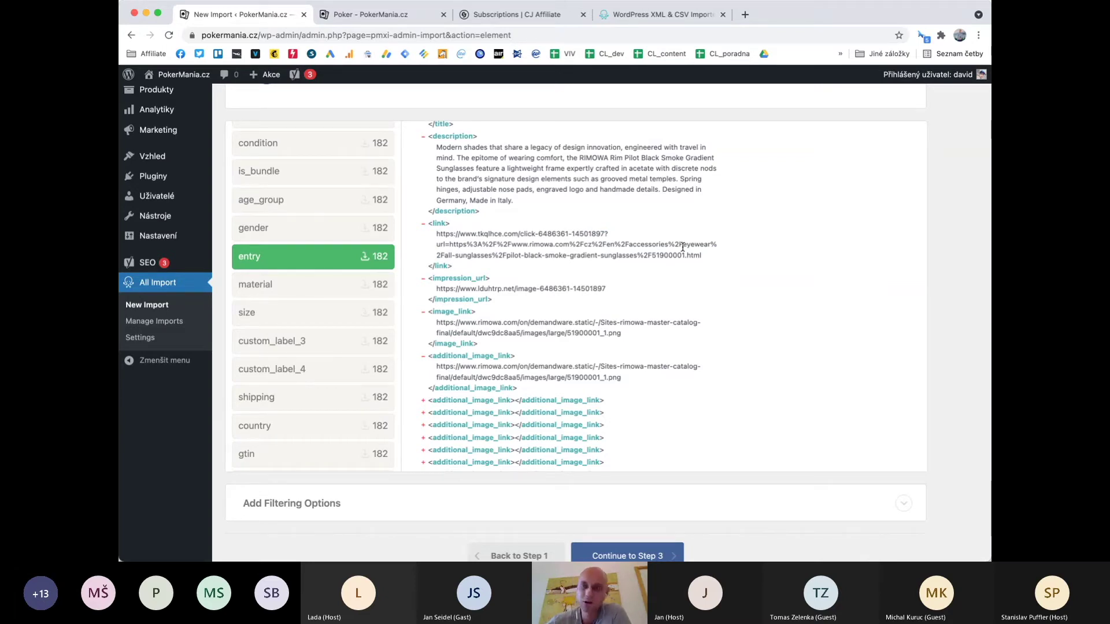
{"action": "scroll", "coordinate": [431, 260], "scroll_direction": "down", "scroll_amount": 2}
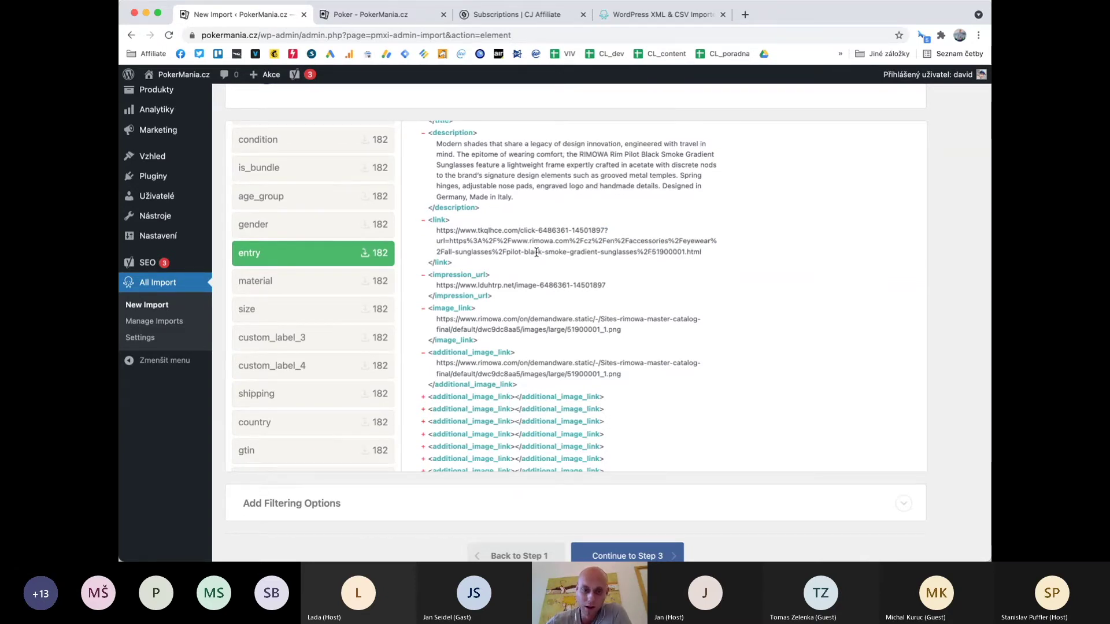
{"action": "scroll", "coordinate": [432, 260], "scroll_direction": "down", "scroll_amount": 2}
{"action": "double_click", "coordinate": [440, 222]}
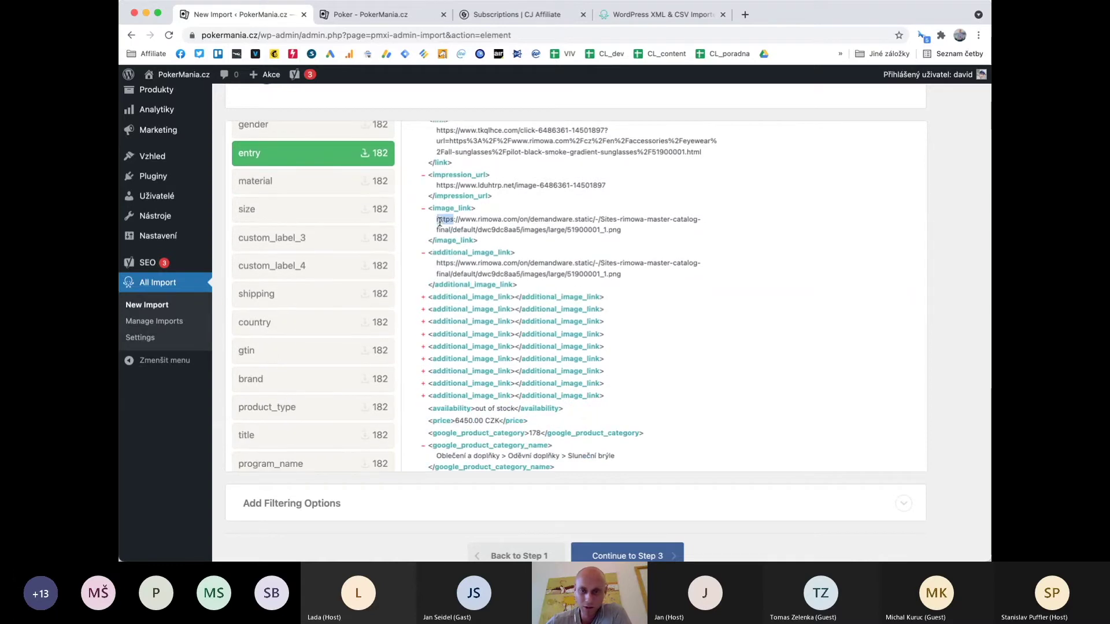
Examine the first entry's additional image links, price, Google product category name, product attributes and shipping data
{"action": "scroll", "coordinate": [439, 229], "scroll_direction": "down", "scroll_amount": 3}
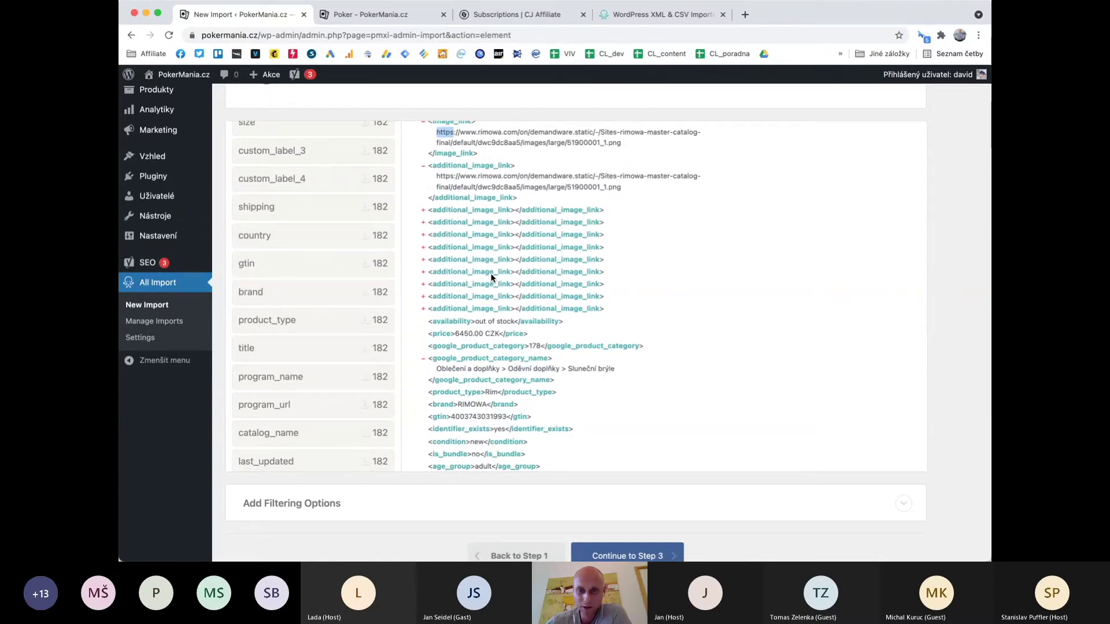
{"action": "scroll", "coordinate": [492, 278], "scroll_direction": "down", "scroll_amount": 3}
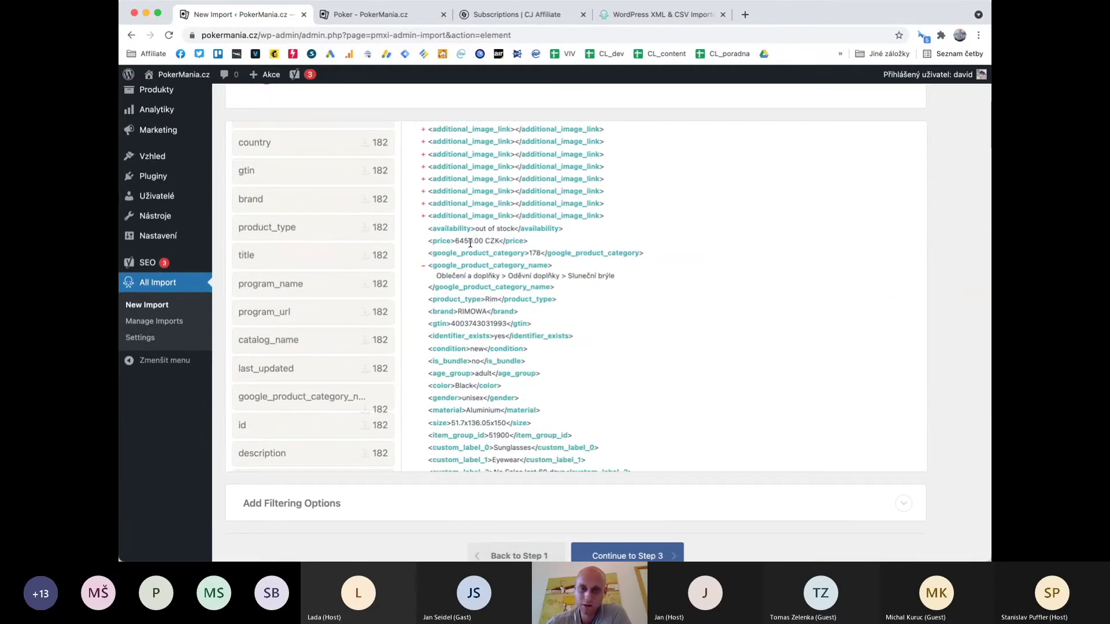
{"action": "left_click_drag", "start_coordinate": [471, 243], "coordinate": [488, 243]}
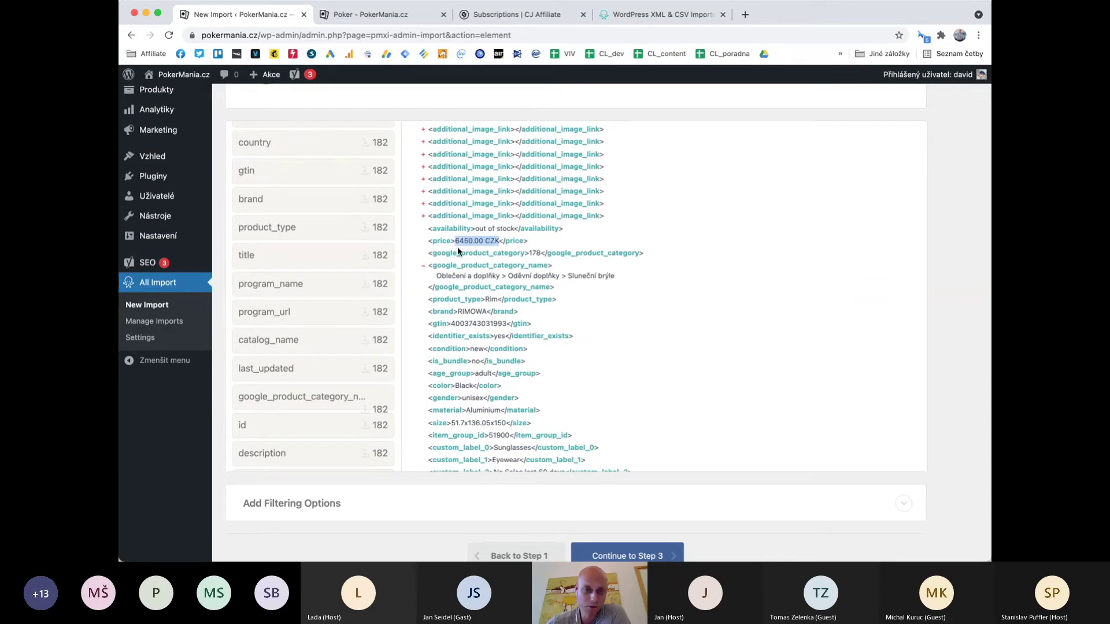
{"action": "scroll", "coordinate": [523, 258], "scroll_direction": "down", "scroll_amount": 3}
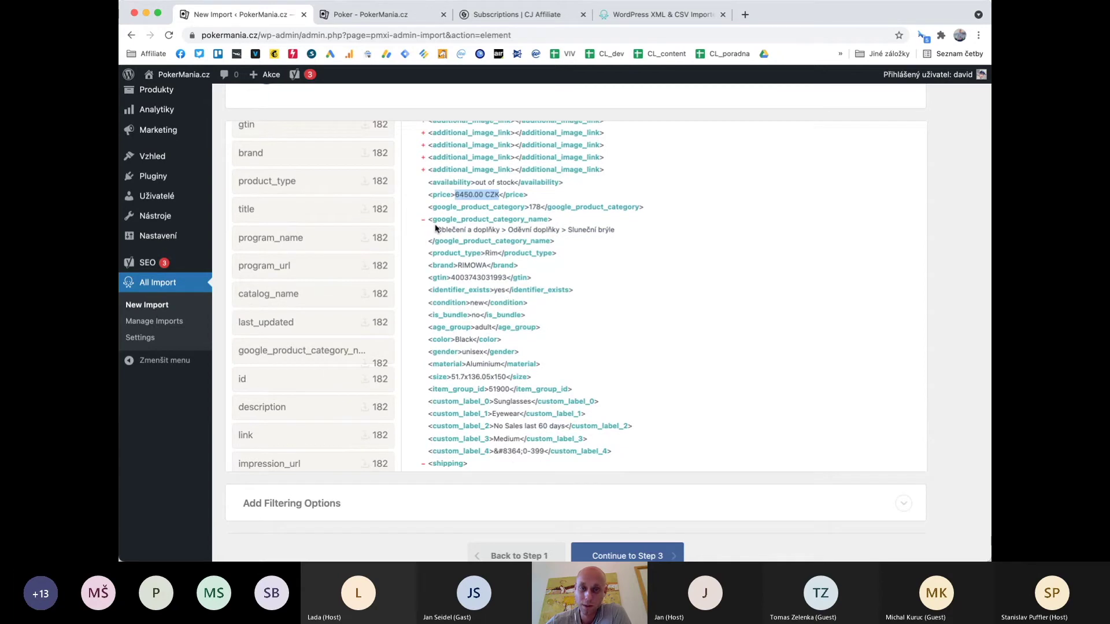
{"action": "left_click_drag", "start_coordinate": [437, 230], "coordinate": [474, 231]}
{"action": "left_click", "coordinate": [487, 232]}
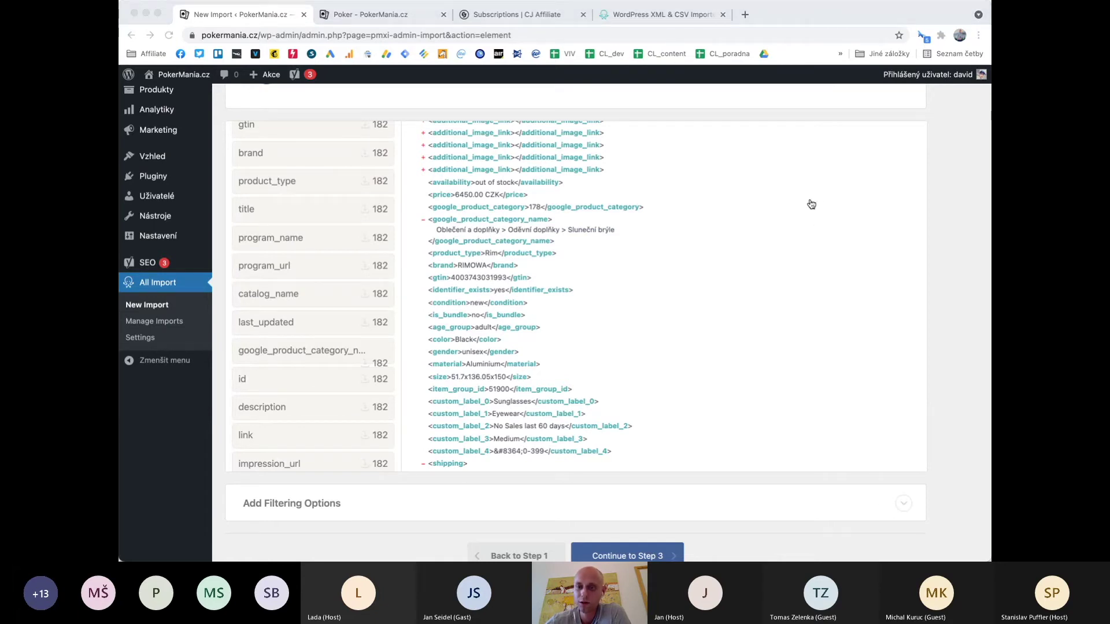
{"action": "left_click", "coordinate": [942, 235]}
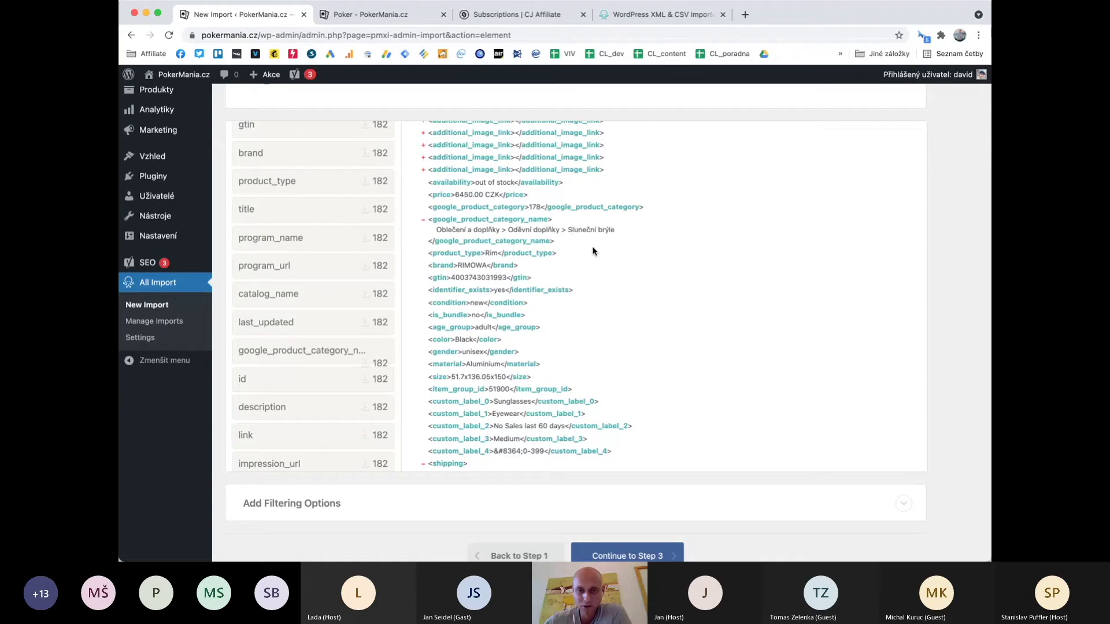
{"action": "scroll", "coordinate": [593, 252], "scroll_direction": "down", "scroll_amount": 1}
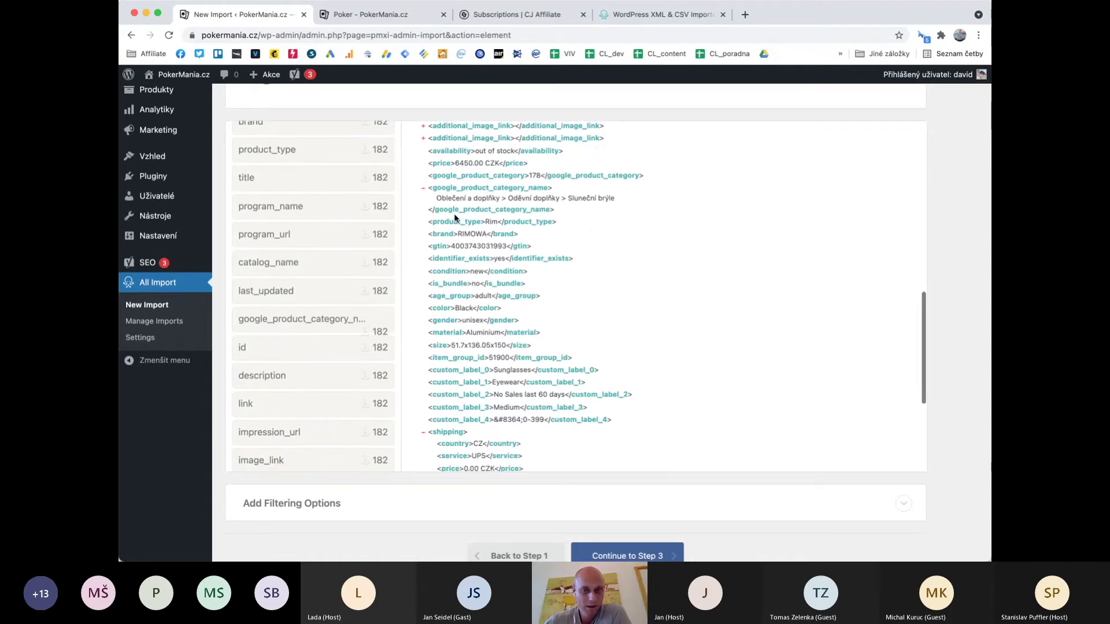
{"action": "scroll", "coordinate": [577, 266], "scroll_direction": "down", "scroll_amount": 2}
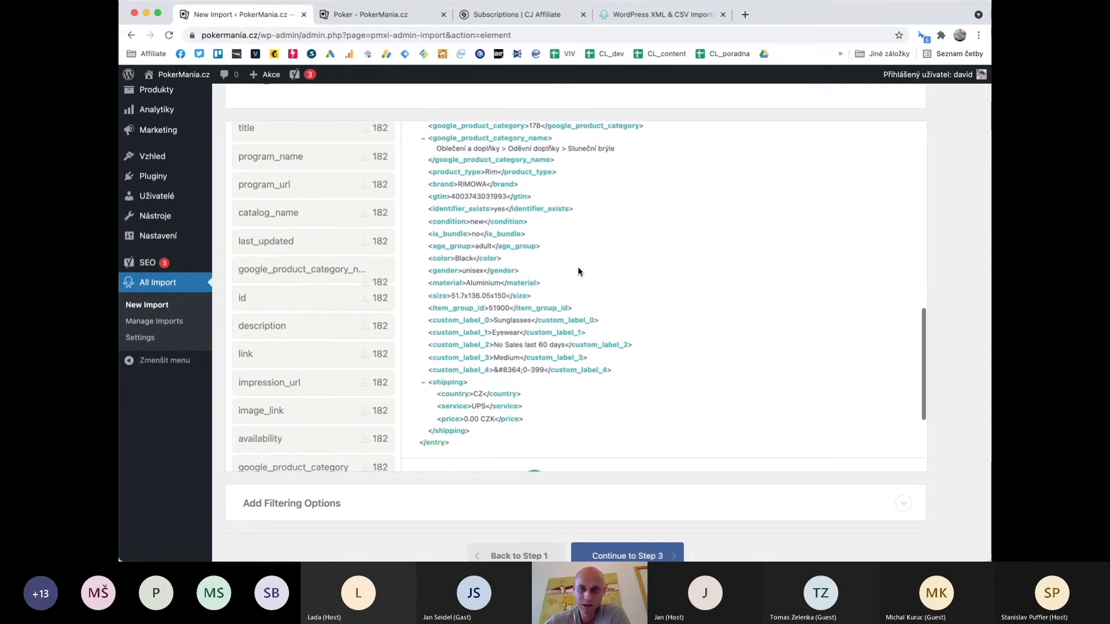
Display entry 19 of the import file and examine its product title, description and links
{"action": "scroll", "coordinate": [523, 423], "scroll_direction": "down", "scroll_amount": 1}
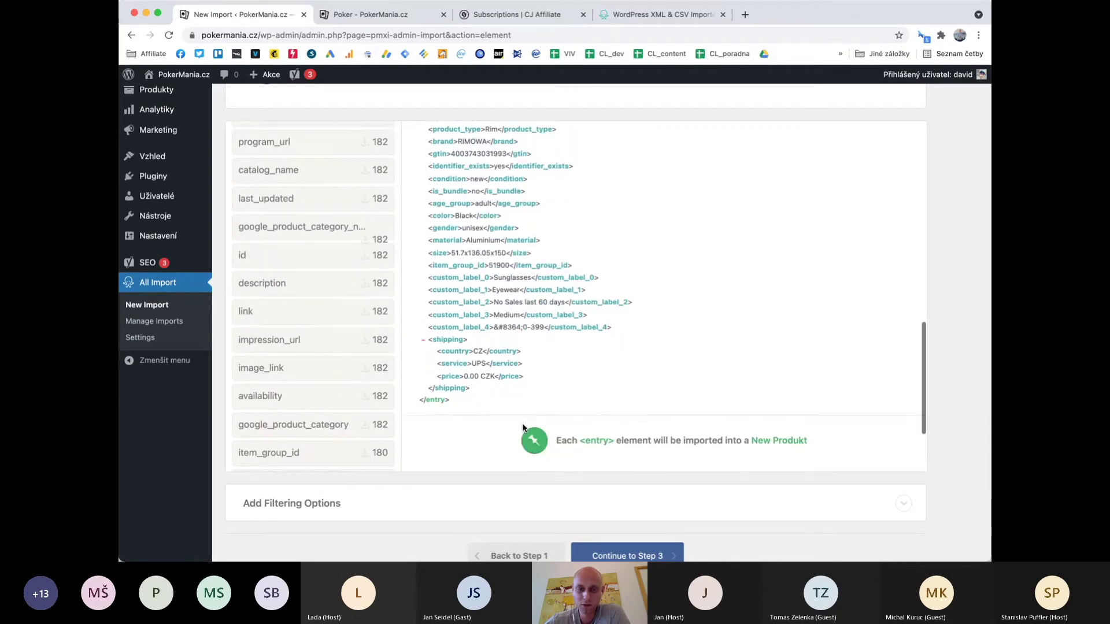
{"action": "scroll", "coordinate": [910, 315], "scroll_direction": "up", "scroll_amount": 5}
{"action": "scroll", "coordinate": [911, 315], "scroll_direction": "up", "scroll_amount": 5}
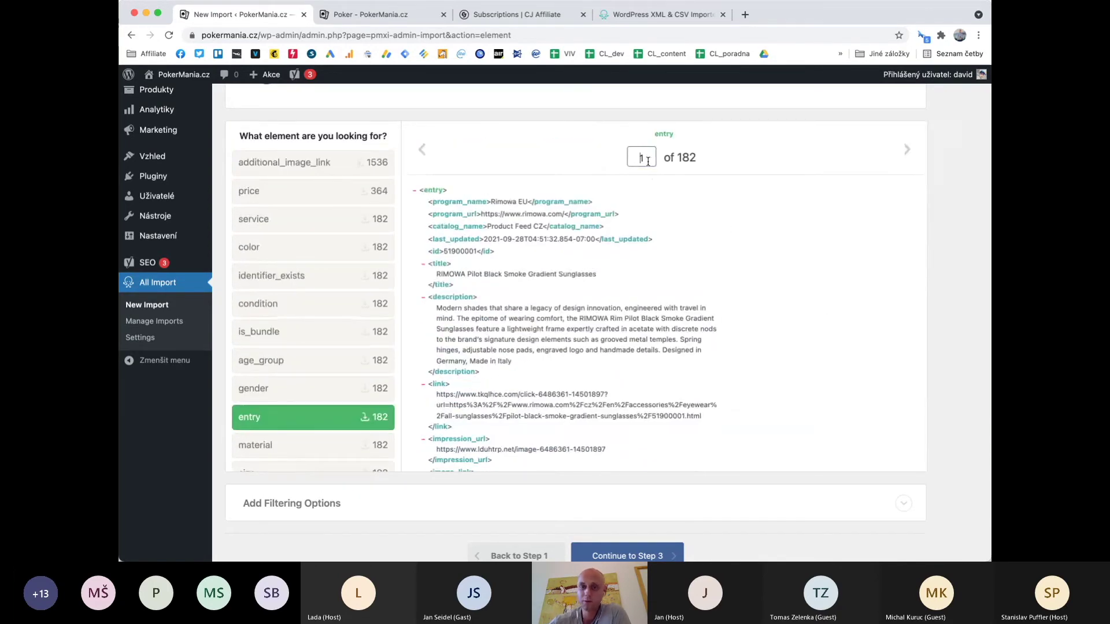
{"action": "left_click", "coordinate": [648, 163]}
{"action": "type", "text": "9"}
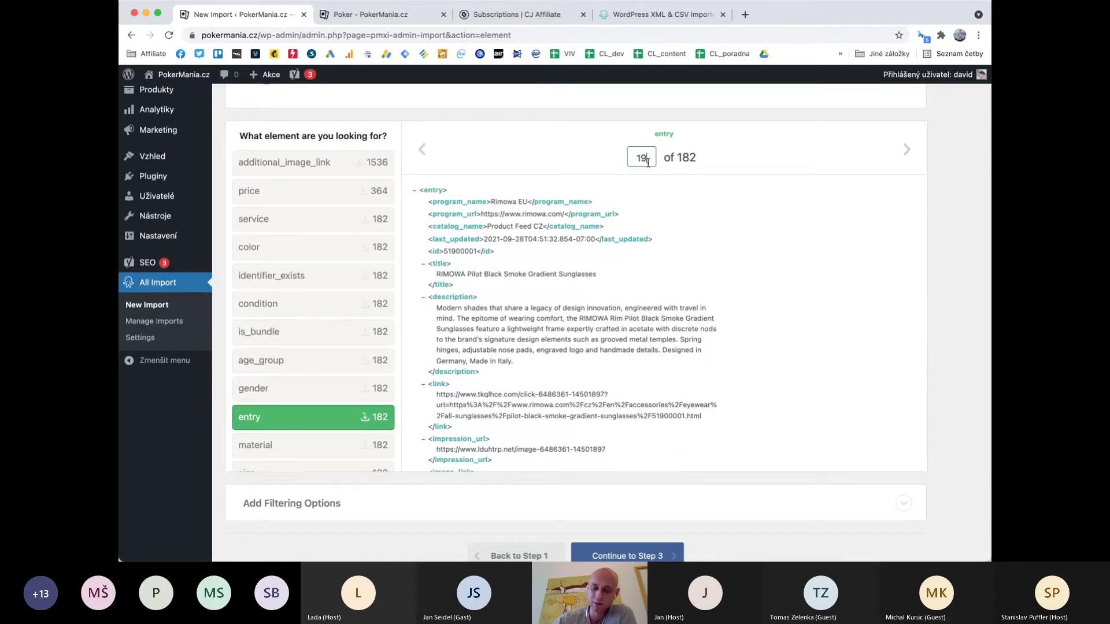
{"action": "key", "text": "Return"}
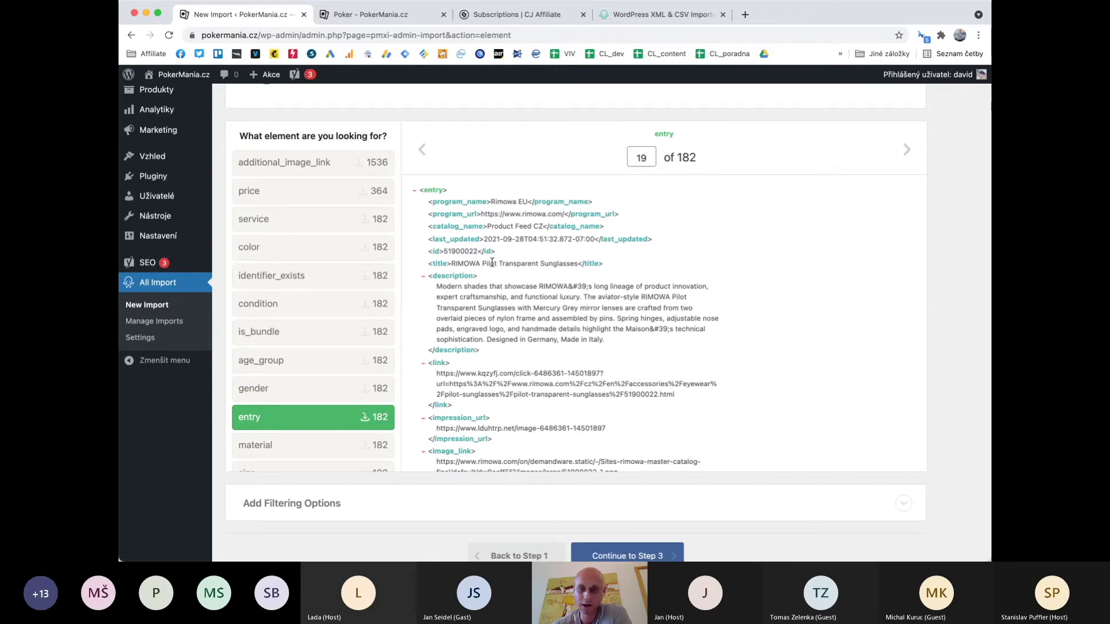
{"action": "scroll", "coordinate": [609, 277], "scroll_direction": "down", "scroll_amount": 1}
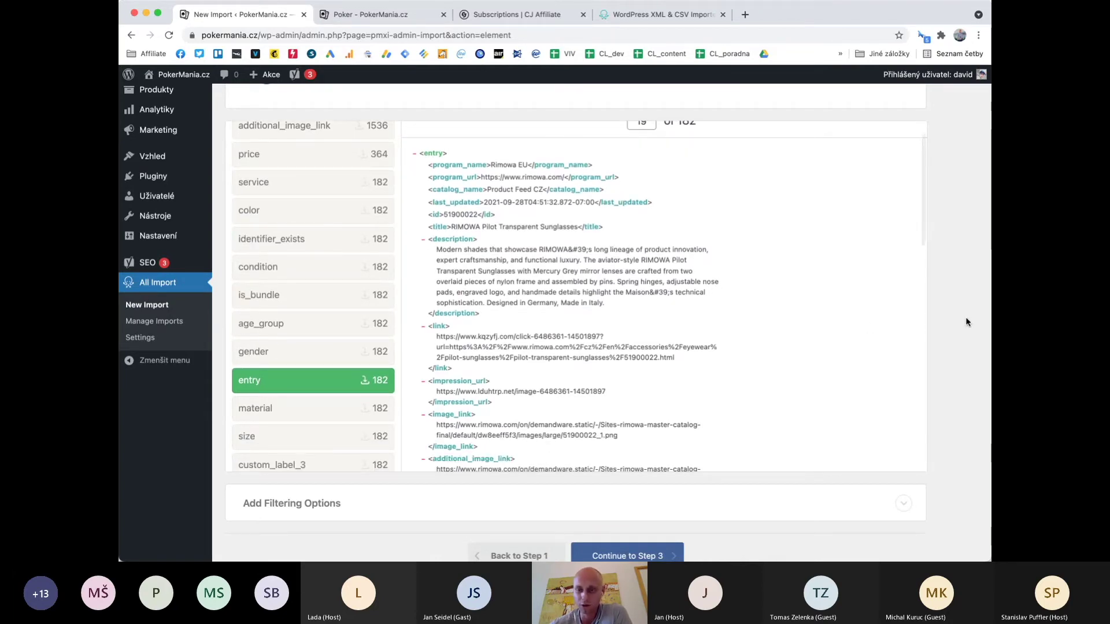
Continue to step 3 of the import, the Drag & Drop template for mapping feed elements
{"action": "scroll", "coordinate": [966, 322], "scroll_direction": "down", "scroll_amount": 2}
{"action": "left_click", "coordinate": [603, 485]}
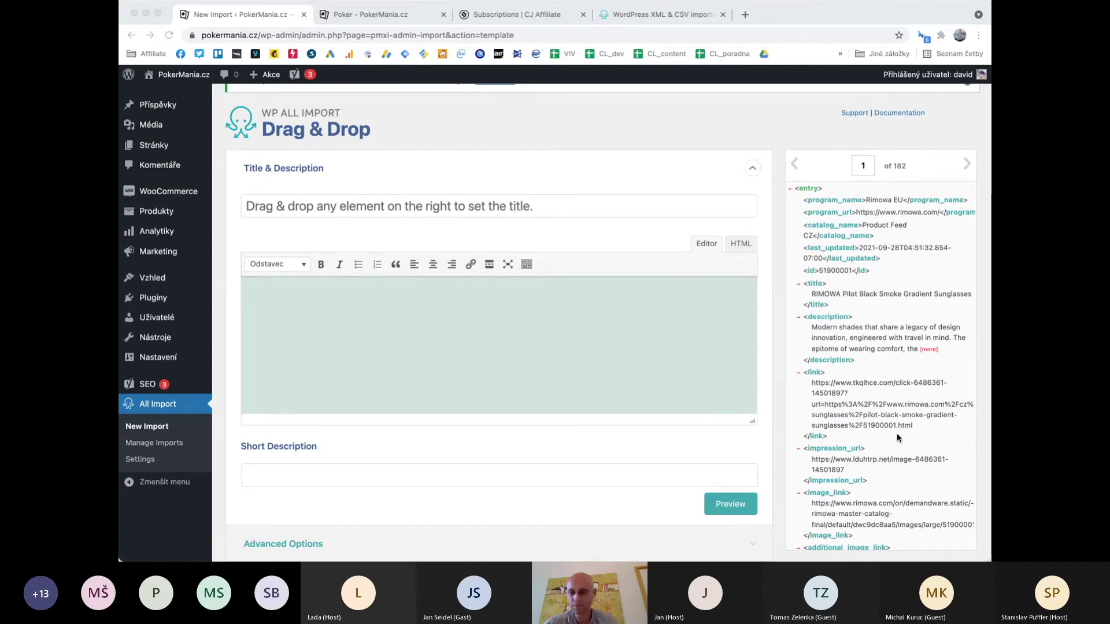
{"action": "left_click", "coordinate": [989, 516]}
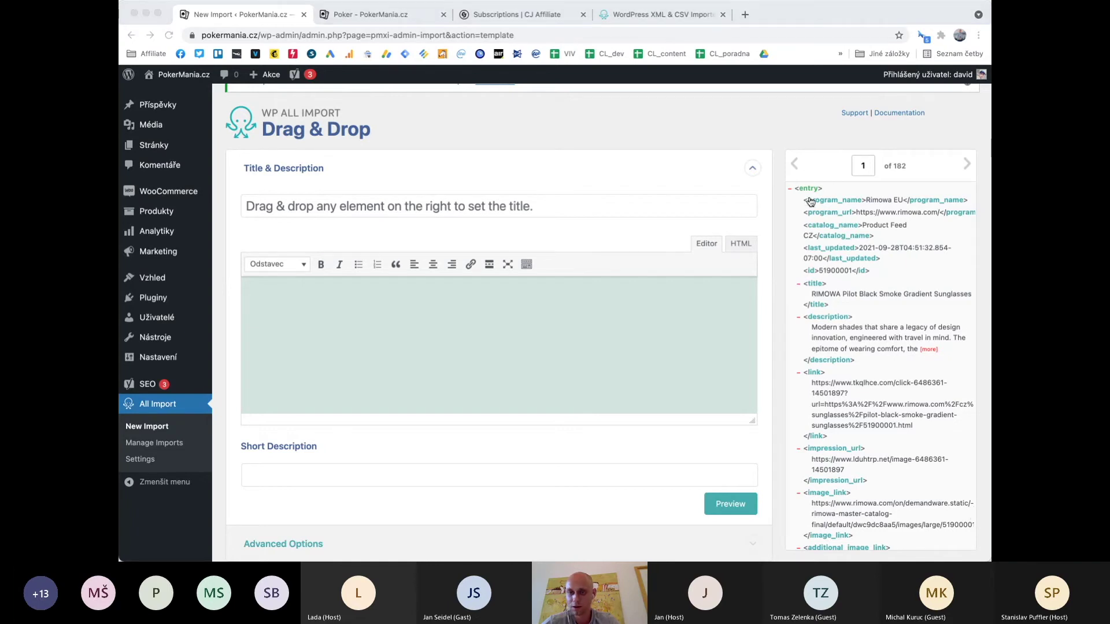
{"action": "left_click", "coordinate": [708, 225]}
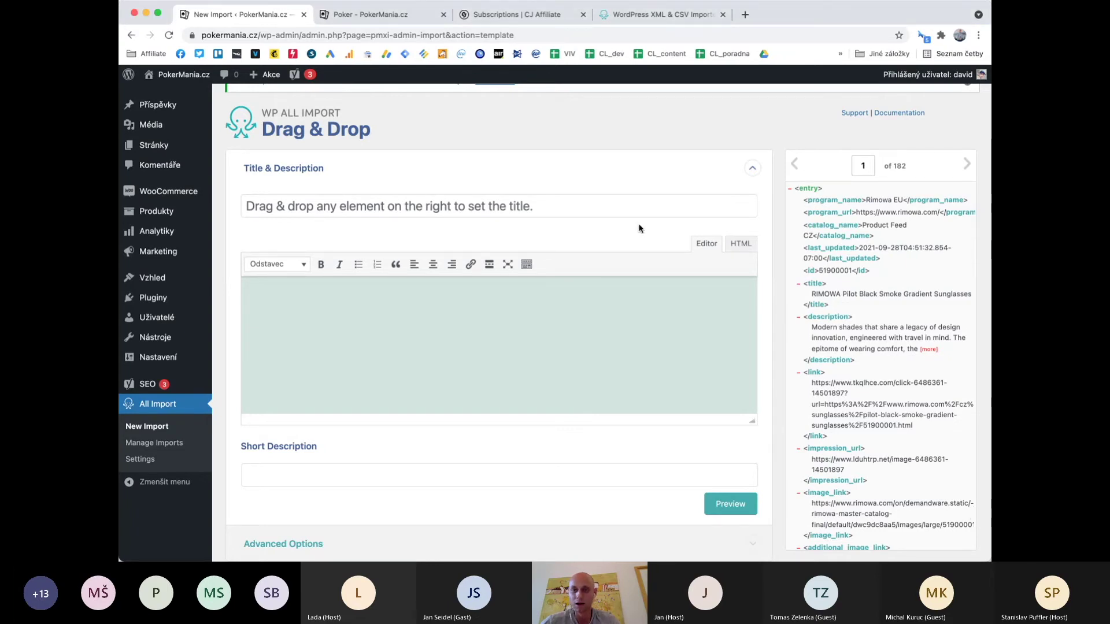
Map the feed's description element to the product description and its title element to the product title
{"action": "scroll", "coordinate": [741, 262], "scroll_direction": "down", "scroll_amount": 1}
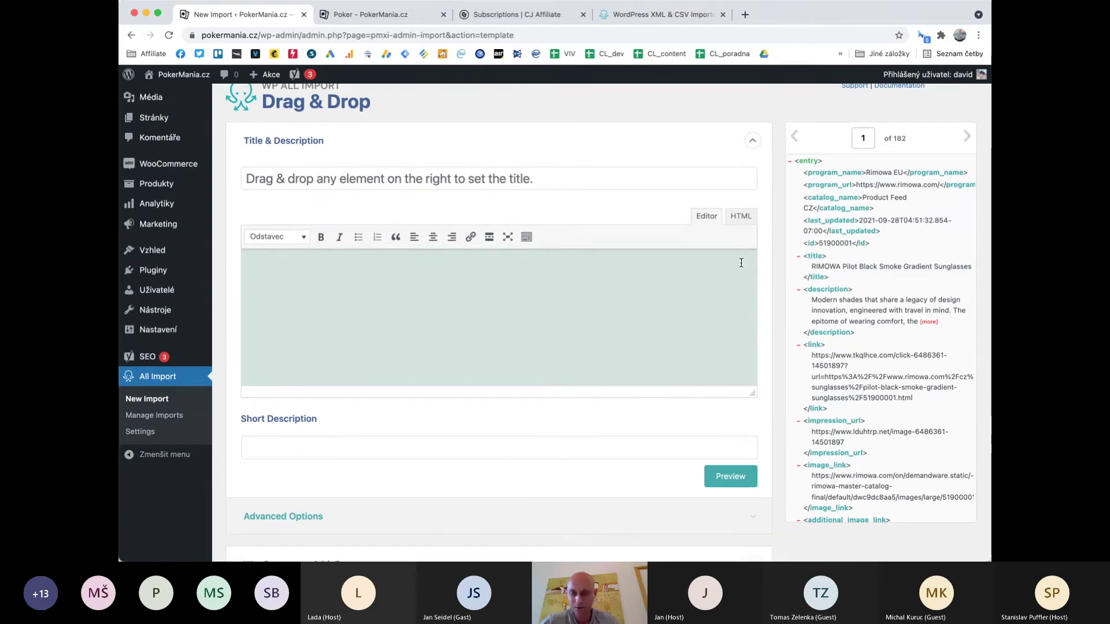
{"action": "scroll", "coordinate": [741, 293], "scroll_direction": "up", "scroll_amount": 1}
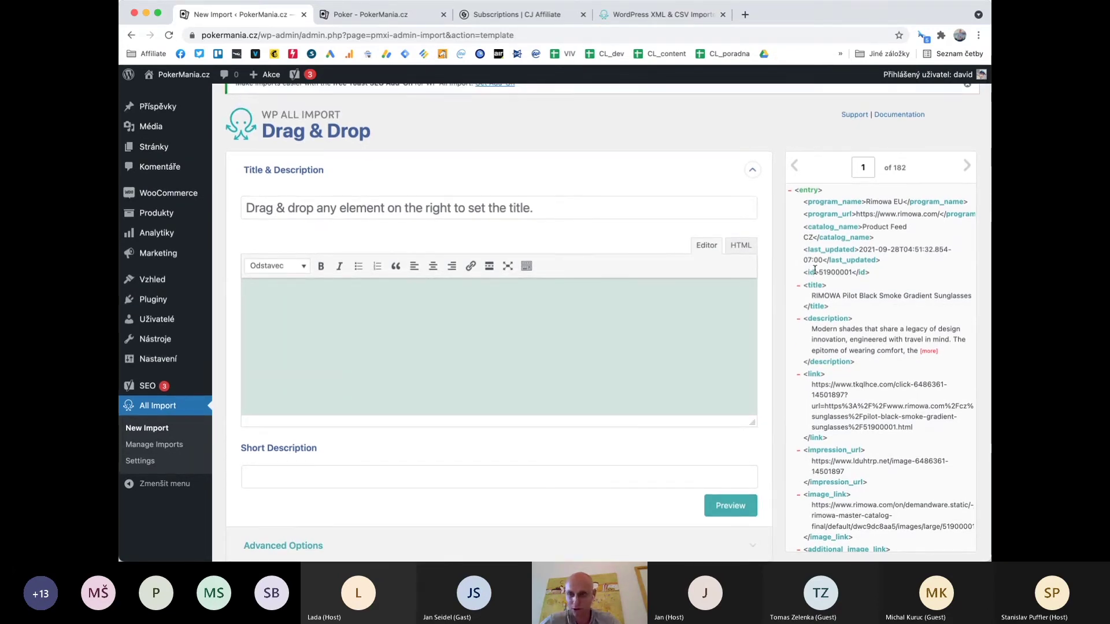
{"action": "scroll", "coordinate": [815, 270], "scroll_direction": "up", "scroll_amount": 1}
{"action": "scroll", "coordinate": [793, 302], "scroll_direction": "down", "scroll_amount": 1}
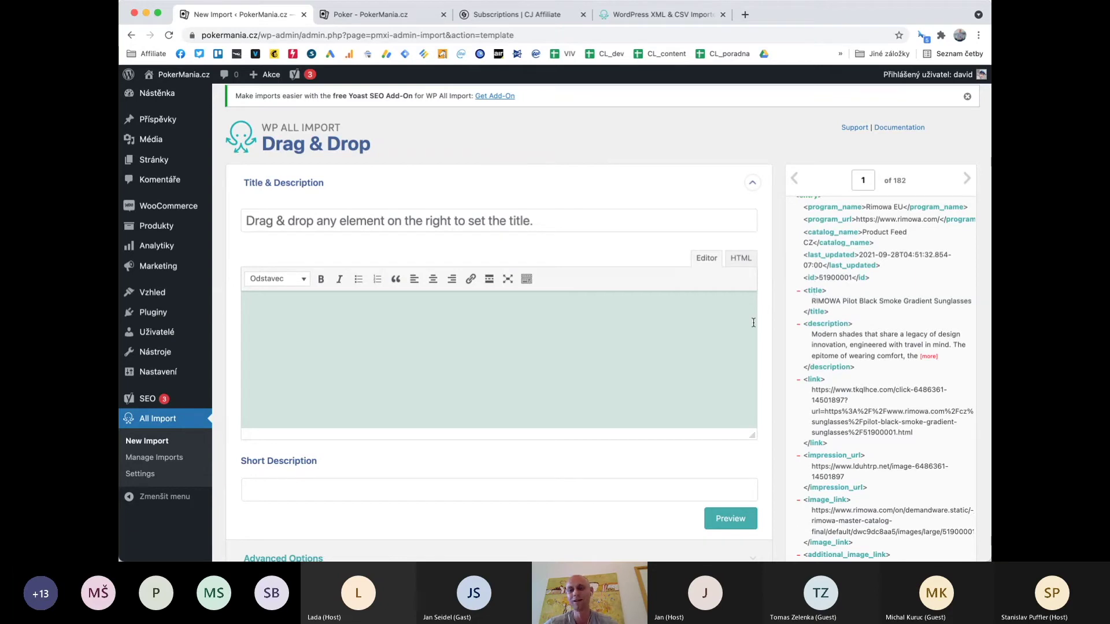
{"action": "left_click_drag", "start_coordinate": [823, 324], "coordinate": [712, 330]}
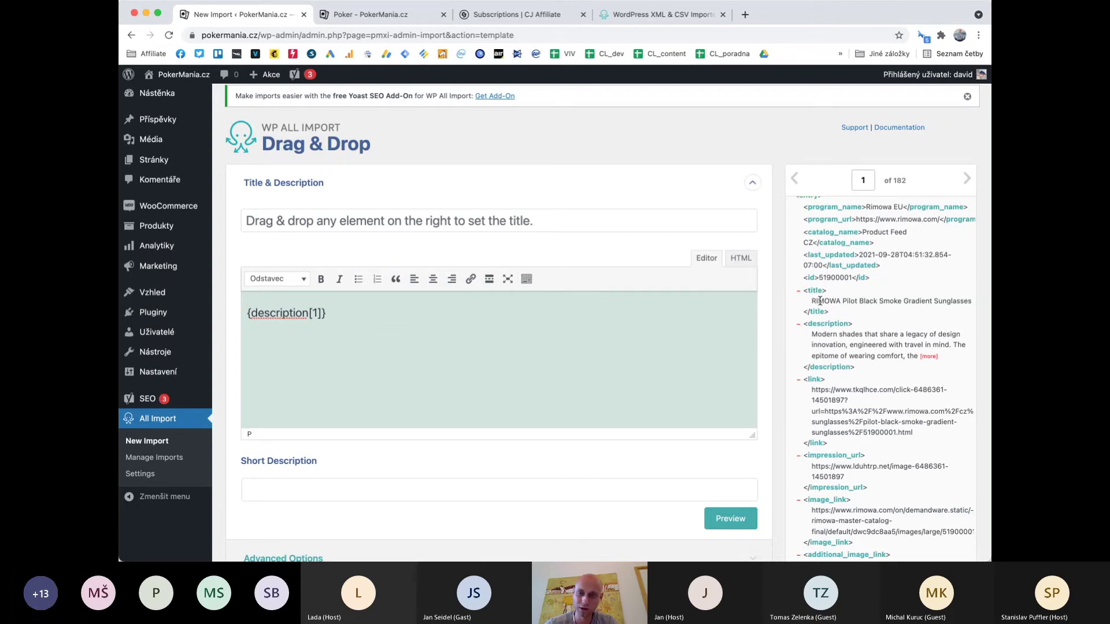
{"action": "left_click_drag", "start_coordinate": [815, 293], "coordinate": [696, 217]}
{"action": "left_click", "coordinate": [424, 204]}
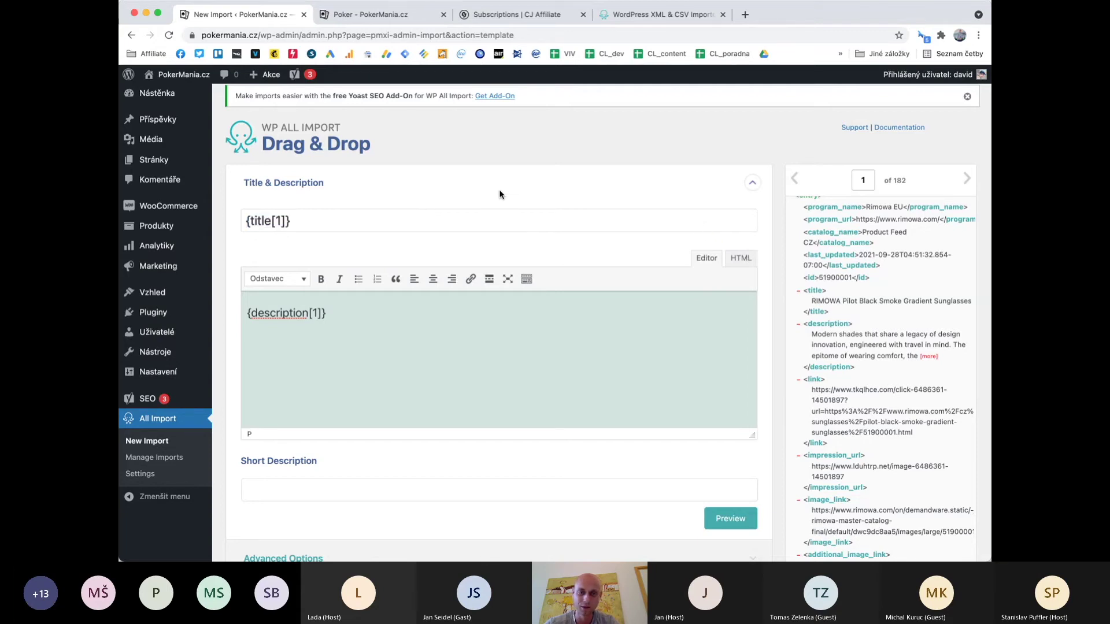
Add the line "Vlastnosti produktu:" below the description placeholder and start a bulleted list under it
{"action": "scroll", "coordinate": [501, 194], "scroll_direction": "down", "scroll_amount": 3}
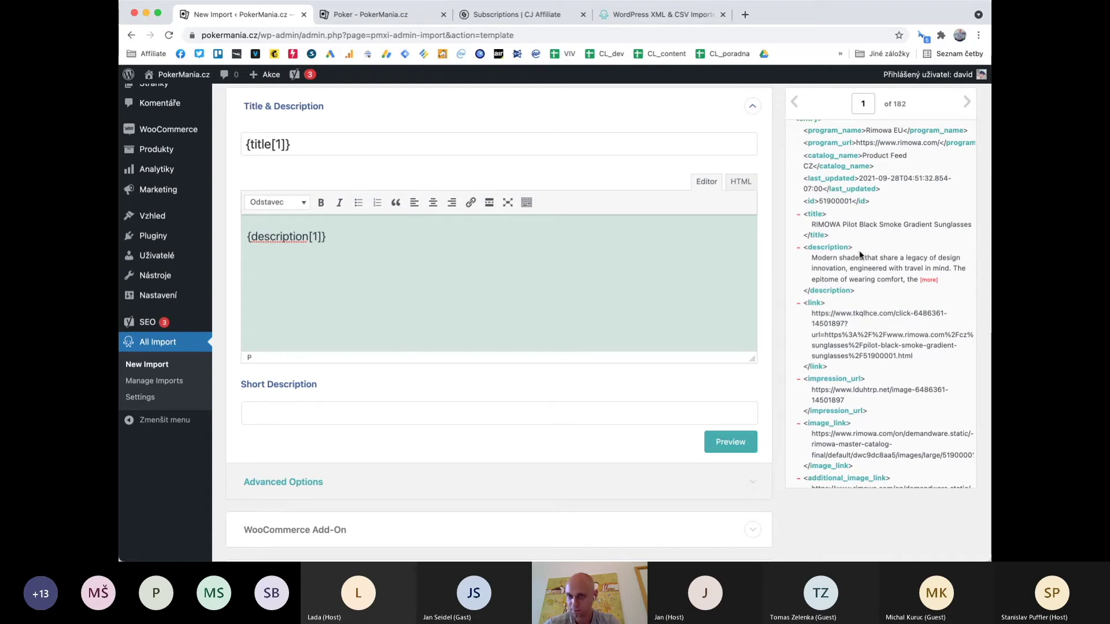
{"action": "left_click", "coordinate": [612, 284]}
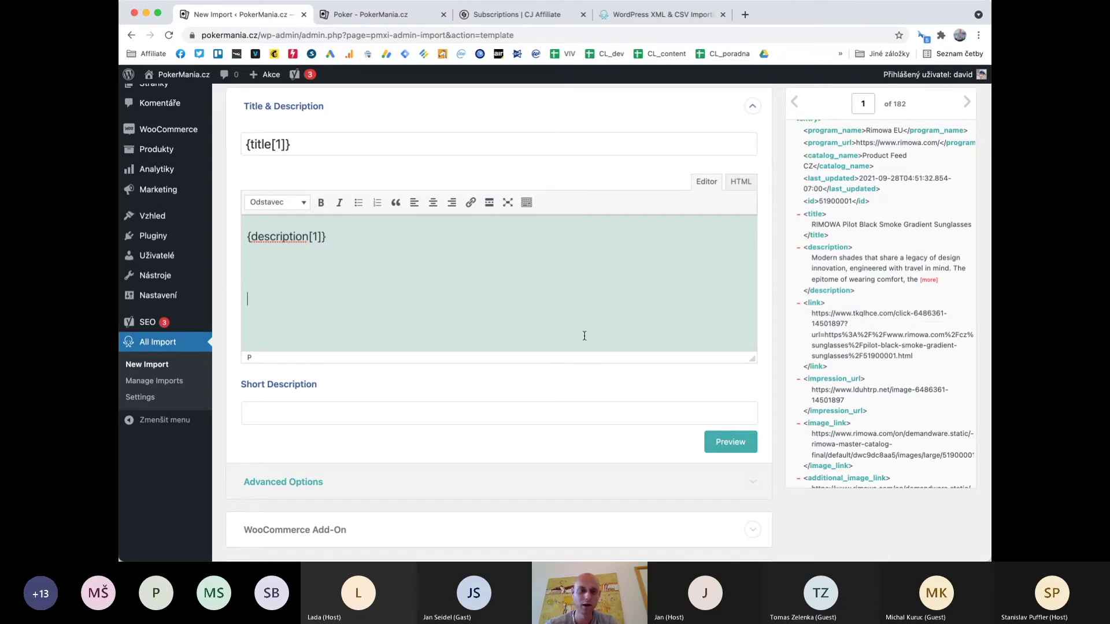
{"action": "type", "text": "Vlastnosti produktu"}
{"action": "type", "text": ":"}
{"action": "key", "text": "Left"}
{"action": "type", "text": "produktu"}
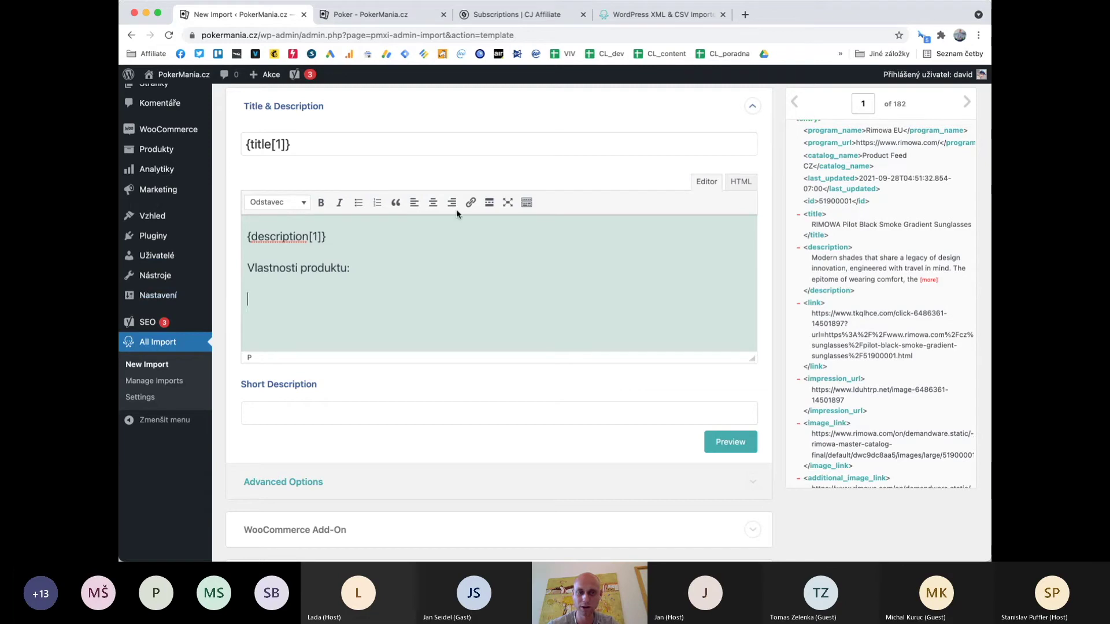
{"action": "left_click", "coordinate": [358, 202]}
Change the list heading to "Barva produktu:" and insert the feed's color element as the bullet item
{"action": "scroll", "coordinate": [836, 325], "scroll_direction": "down", "scroll_amount": 2}
{"action": "scroll", "coordinate": [836, 324], "scroll_direction": "down", "scroll_amount": 10}
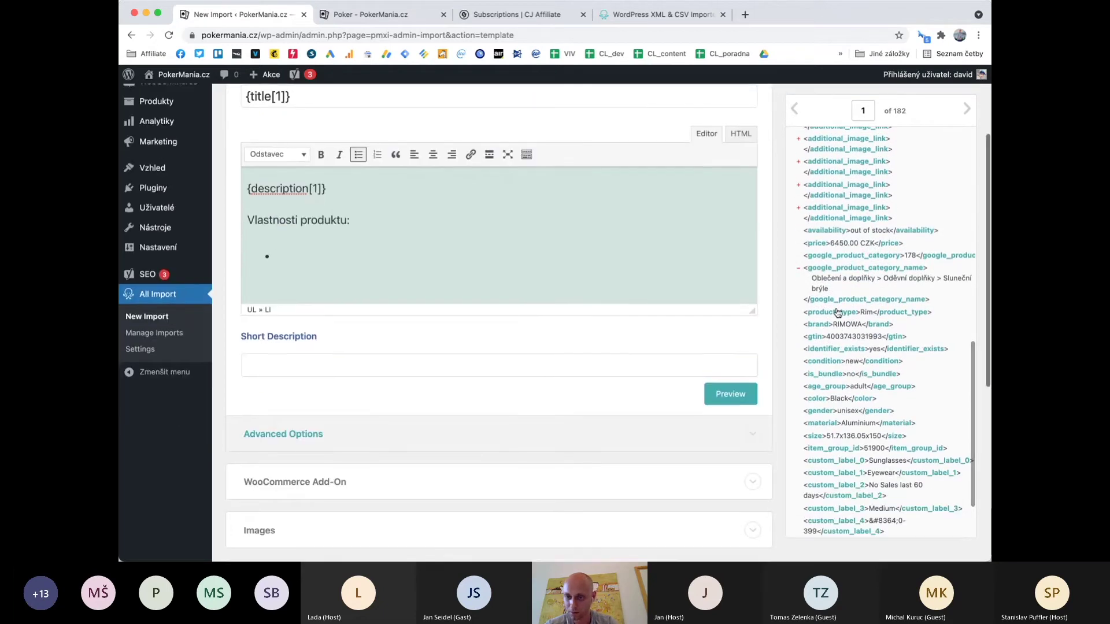
{"action": "scroll", "coordinate": [836, 385], "scroll_direction": "down", "scroll_amount": 1}
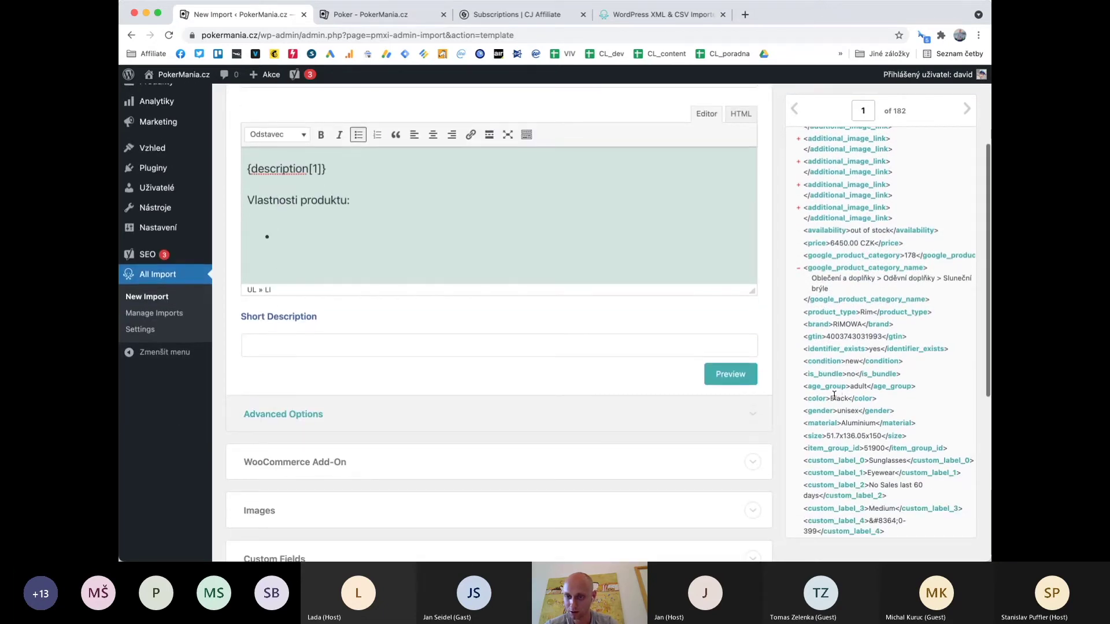
{"action": "left_click", "coordinate": [273, 199]}
{"action": "double_click", "coordinate": [274, 199]}
{"action": "type", "text": "Barva"}
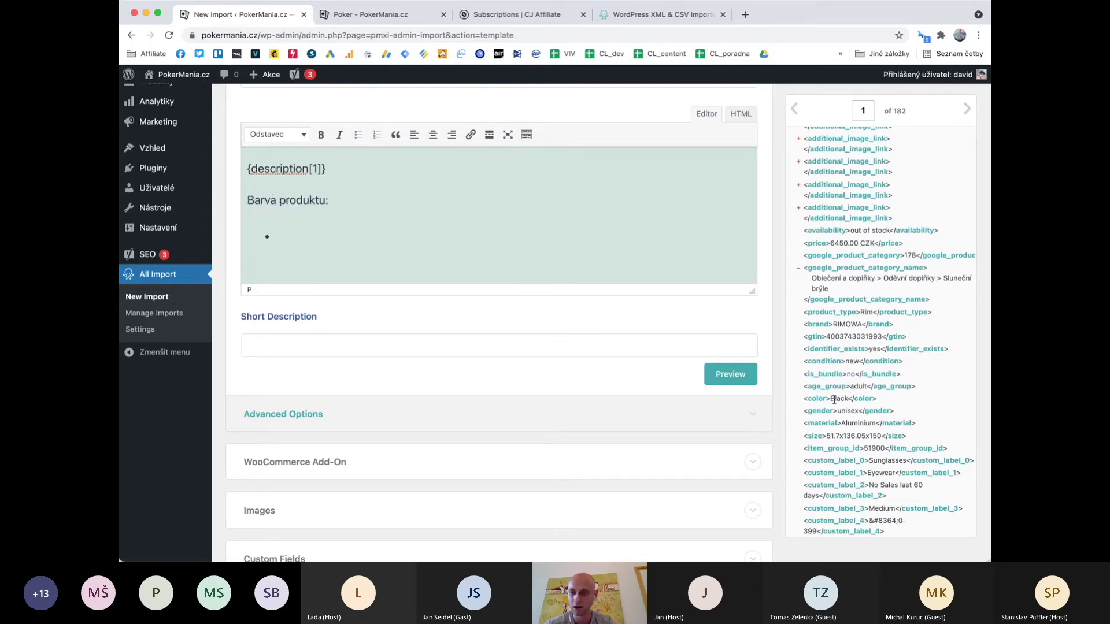
{"action": "left_click_drag", "start_coordinate": [821, 402], "coordinate": [563, 240]}
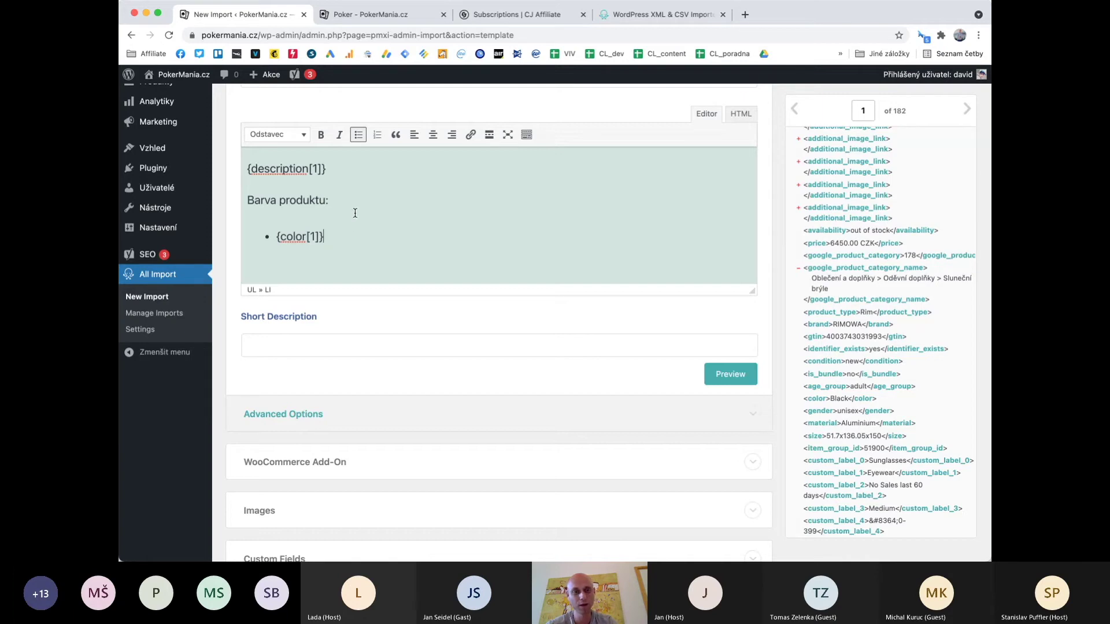
Expand the WooCommerce Add-On settings and set the product type to External/Affiliate product
{"action": "scroll", "coordinate": [327, 230], "scroll_direction": "up", "scroll_amount": 3}
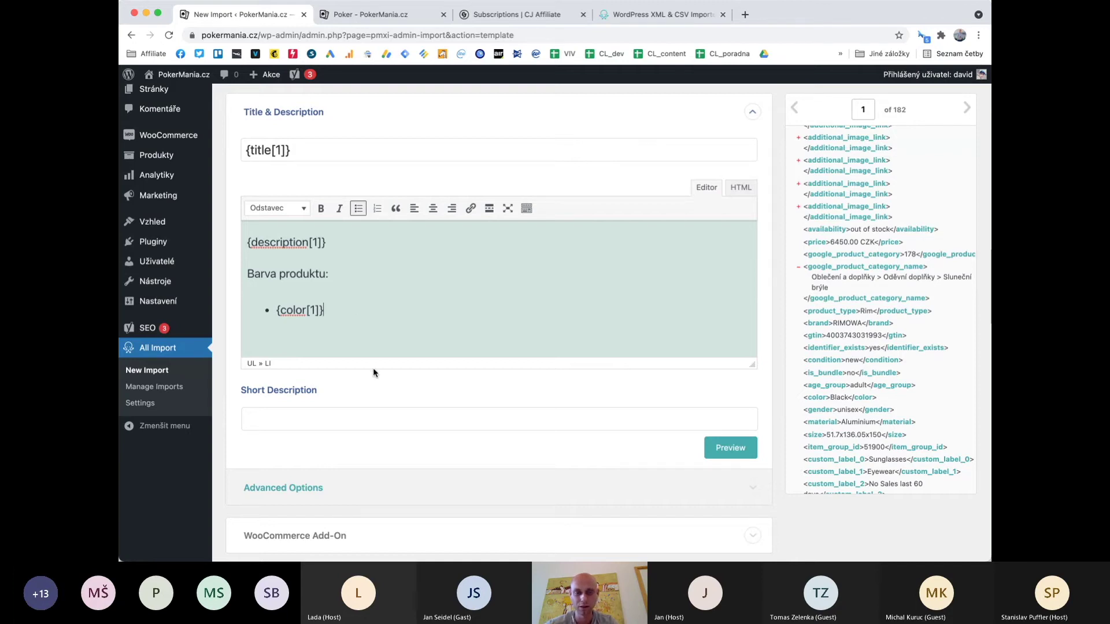
{"action": "scroll", "coordinate": [373, 370], "scroll_direction": "down", "scroll_amount": 4}
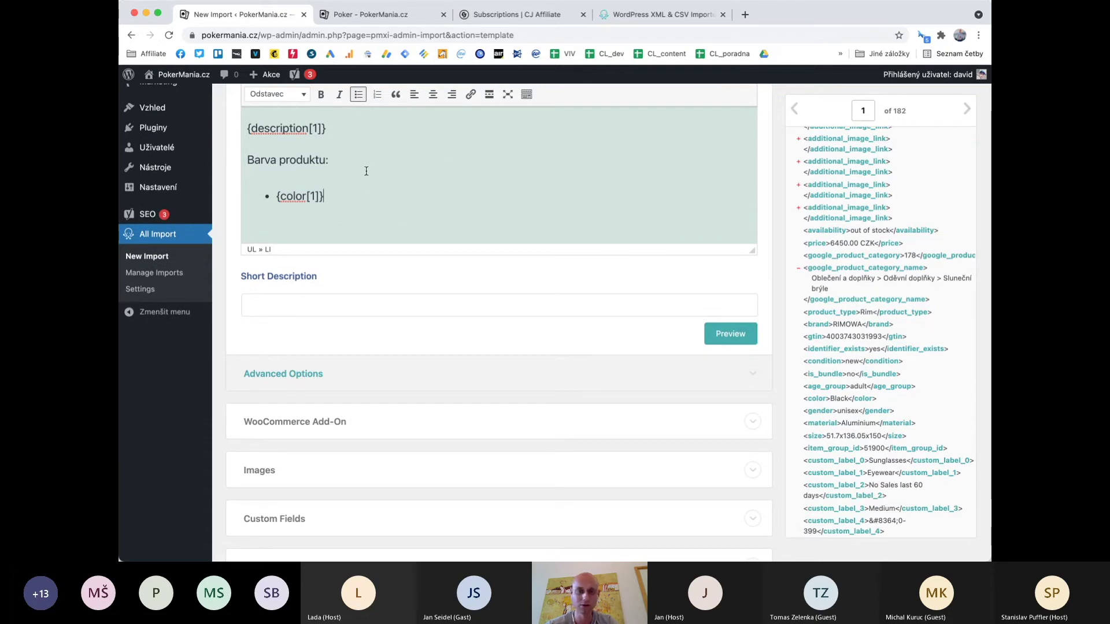
{"action": "scroll", "coordinate": [360, 210], "scroll_direction": "up", "scroll_amount": 2}
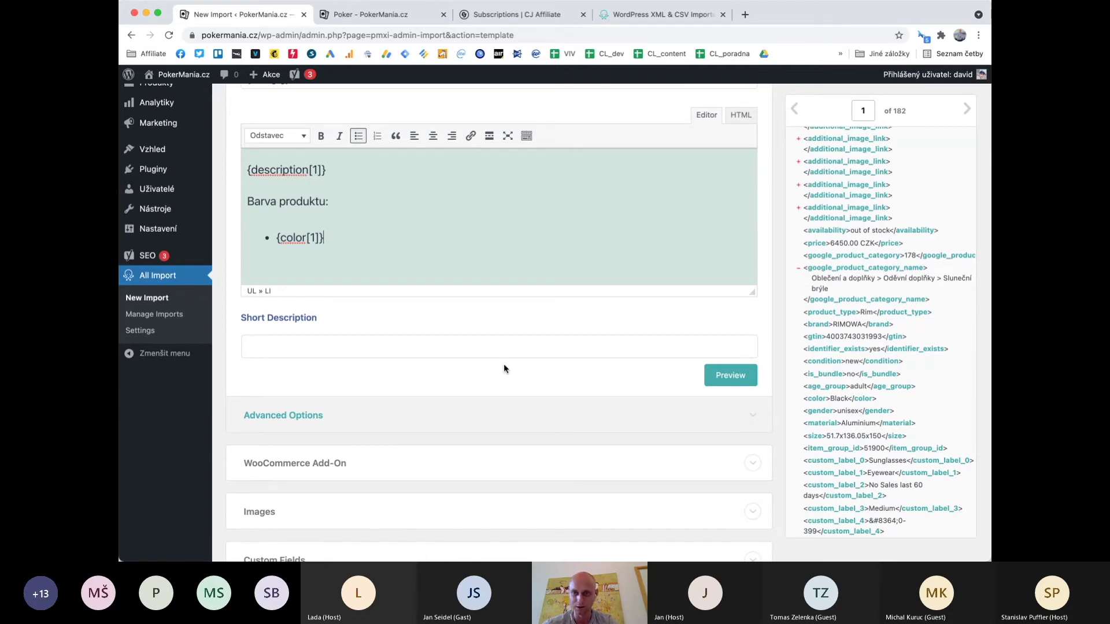
{"action": "scroll", "coordinate": [504, 370], "scroll_direction": "down", "scroll_amount": 5}
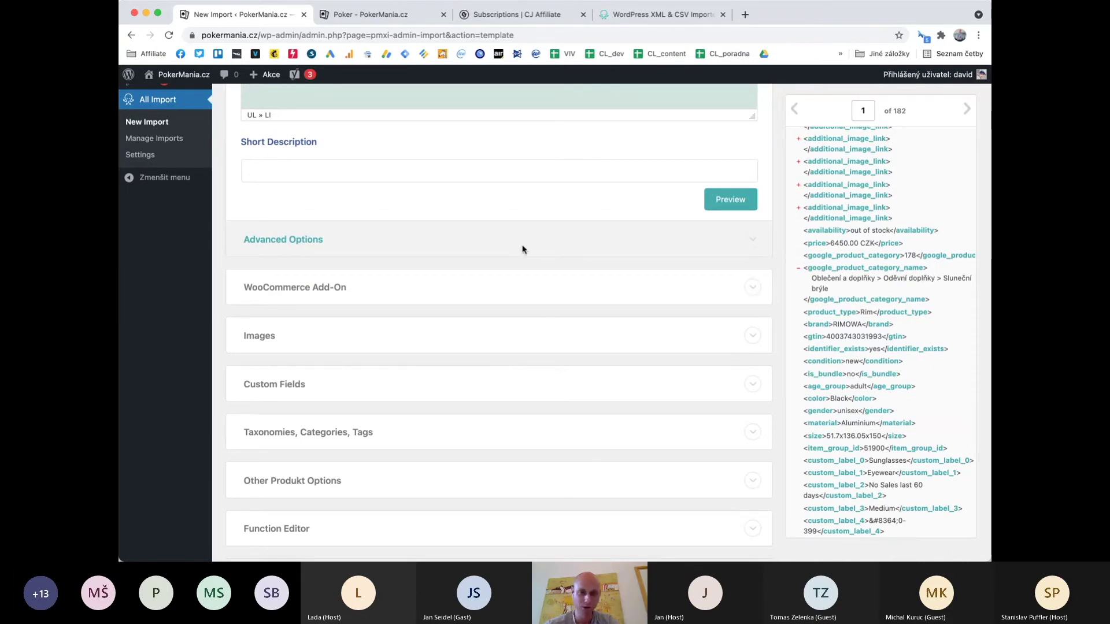
{"action": "left_click", "coordinate": [753, 289]}
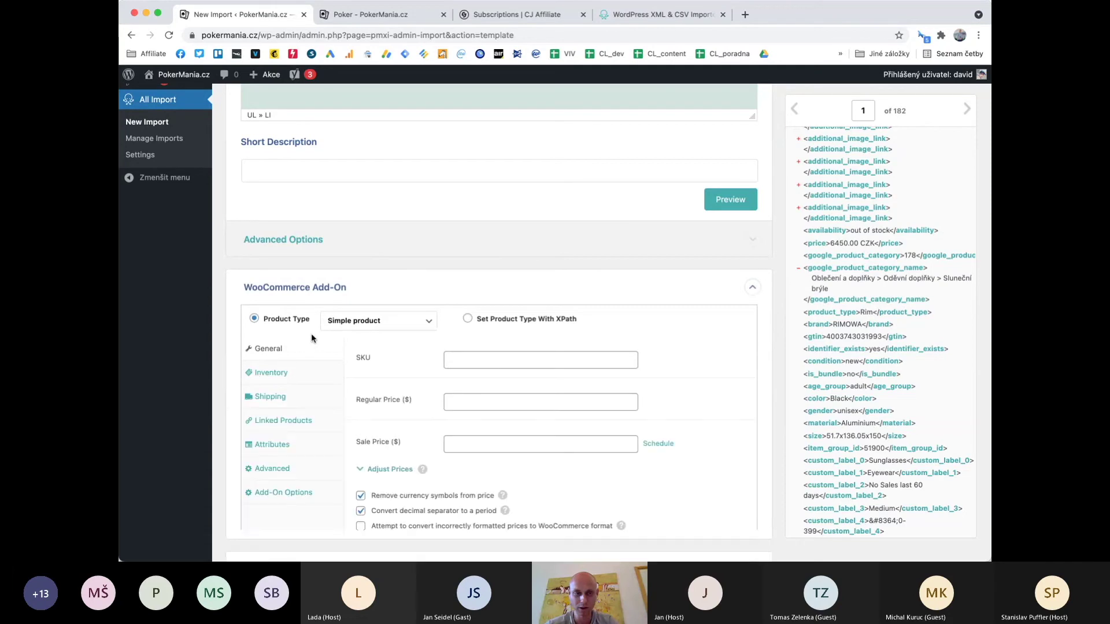
{"action": "scroll", "coordinate": [311, 334], "scroll_direction": "down", "scroll_amount": 2}
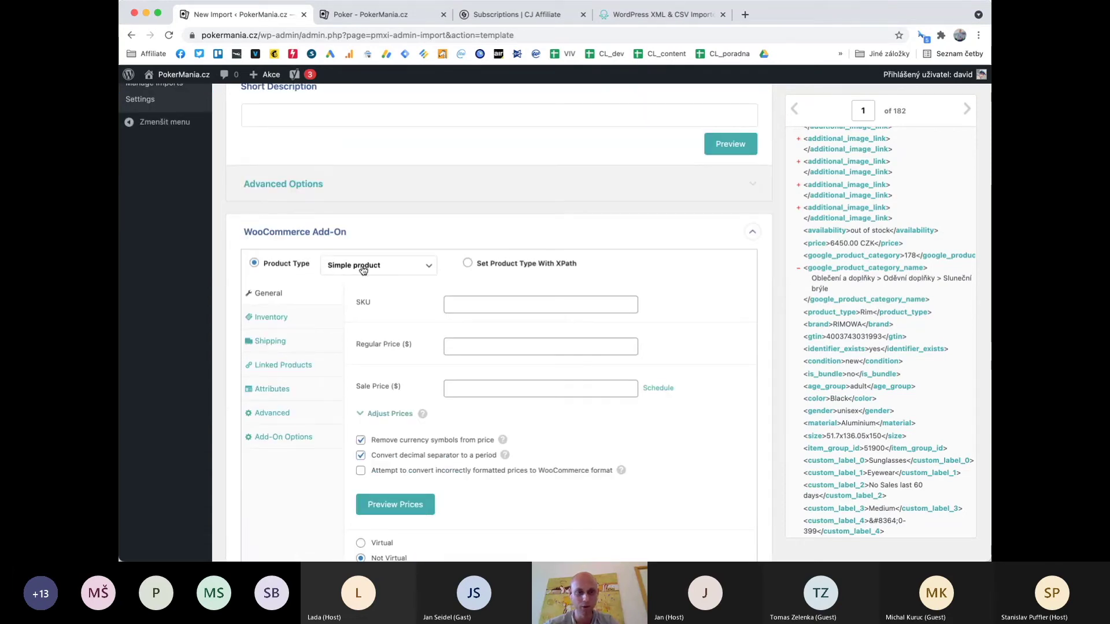
{"action": "left_click", "coordinate": [425, 294]}
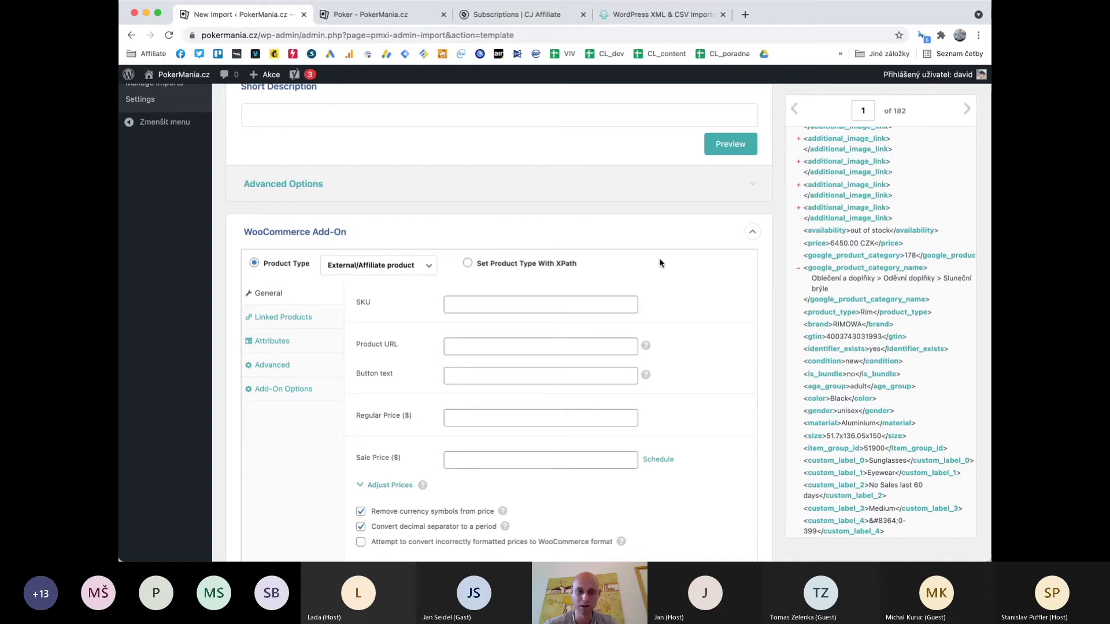
Map the feed's id element to the product's SKU in the WooCommerce Add-On general settings
{"action": "scroll", "coordinate": [684, 296], "scroll_direction": "down", "scroll_amount": 1}
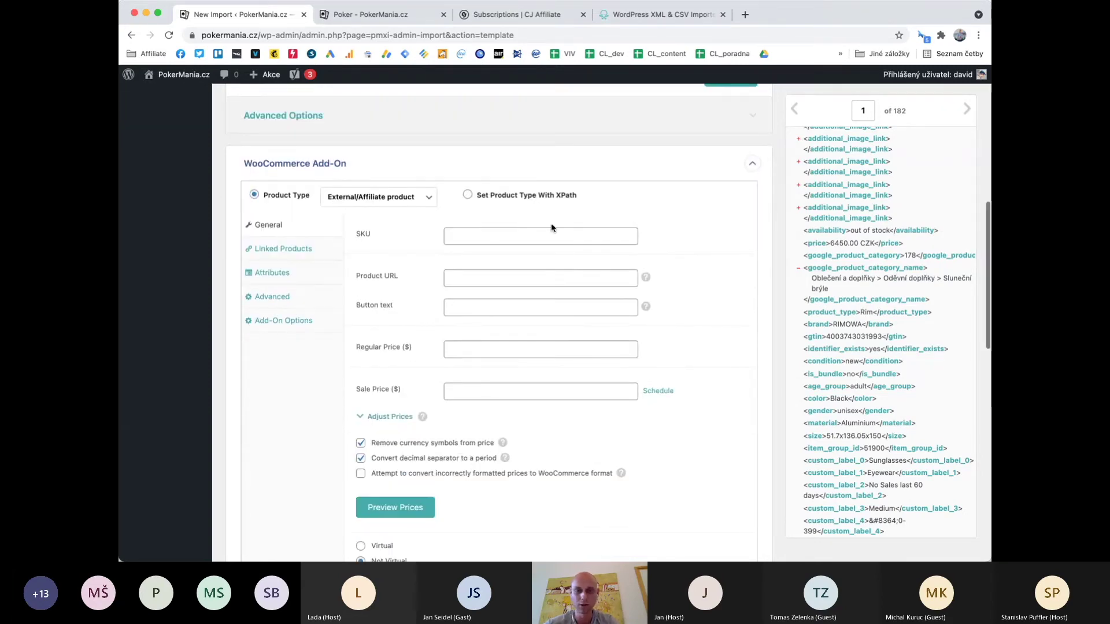
{"action": "scroll", "coordinate": [857, 253], "scroll_direction": "up", "scroll_amount": 10}
{"action": "scroll", "coordinate": [857, 289], "scroll_direction": "down", "scroll_amount": 5}
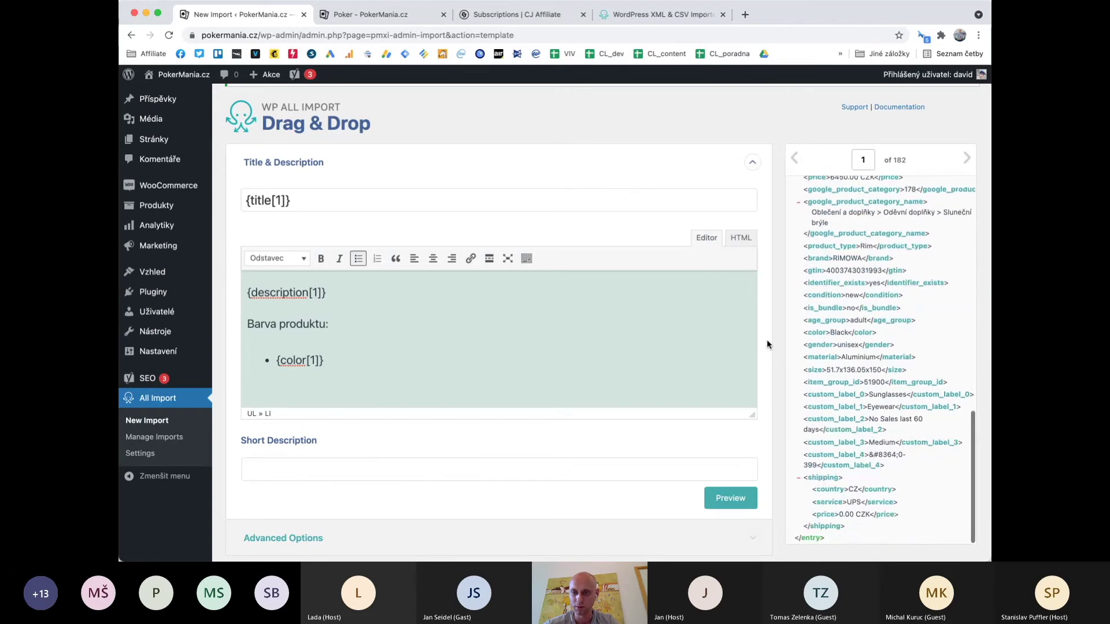
{"action": "scroll", "coordinate": [767, 339], "scroll_direction": "down", "scroll_amount": 5}
{"action": "scroll", "coordinate": [767, 338], "scroll_direction": "down", "scroll_amount": 1}
{"action": "scroll", "coordinate": [885, 330], "scroll_direction": "up", "scroll_amount": 10}
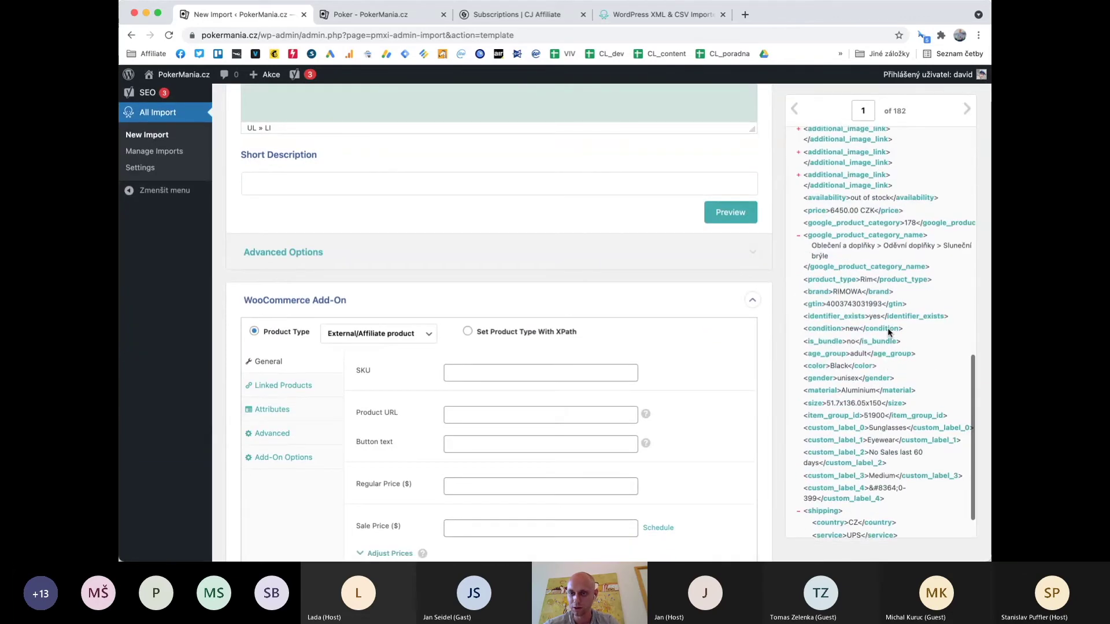
{"action": "scroll", "coordinate": [889, 330], "scroll_direction": "up", "scroll_amount": 1}
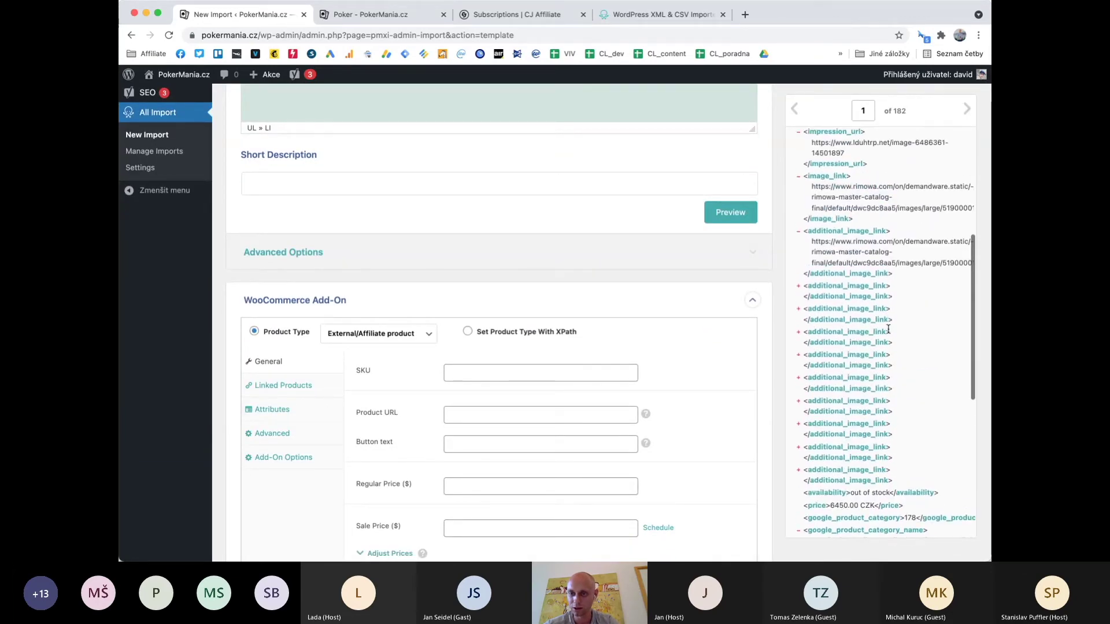
{"action": "scroll", "coordinate": [889, 330], "scroll_direction": "up", "scroll_amount": 10}
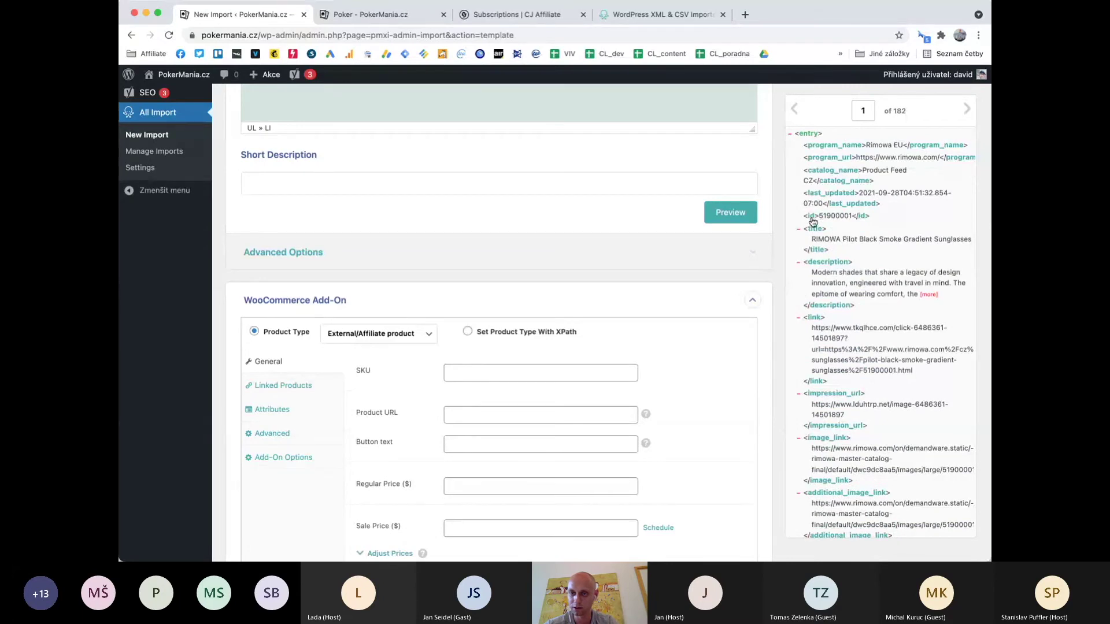
{"action": "left_click_drag", "start_coordinate": [812, 221], "coordinate": [605, 370]}
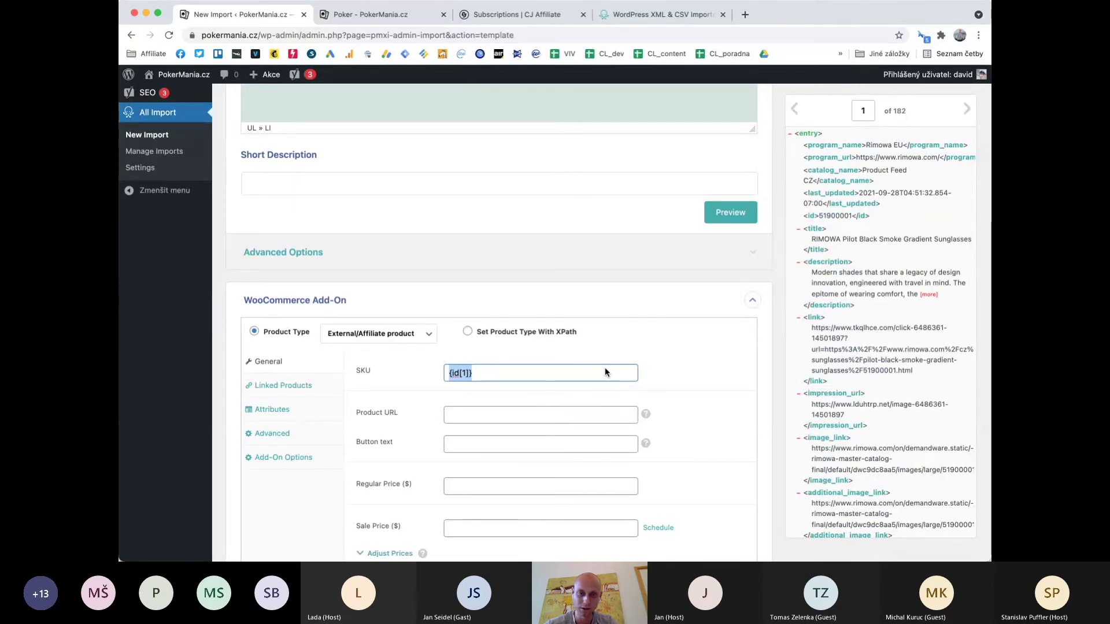
Map the feed's link element to the Product URL in the WooCommerce Add-On general settings
{"action": "scroll", "coordinate": [729, 362], "scroll_direction": "down", "scroll_amount": 3}
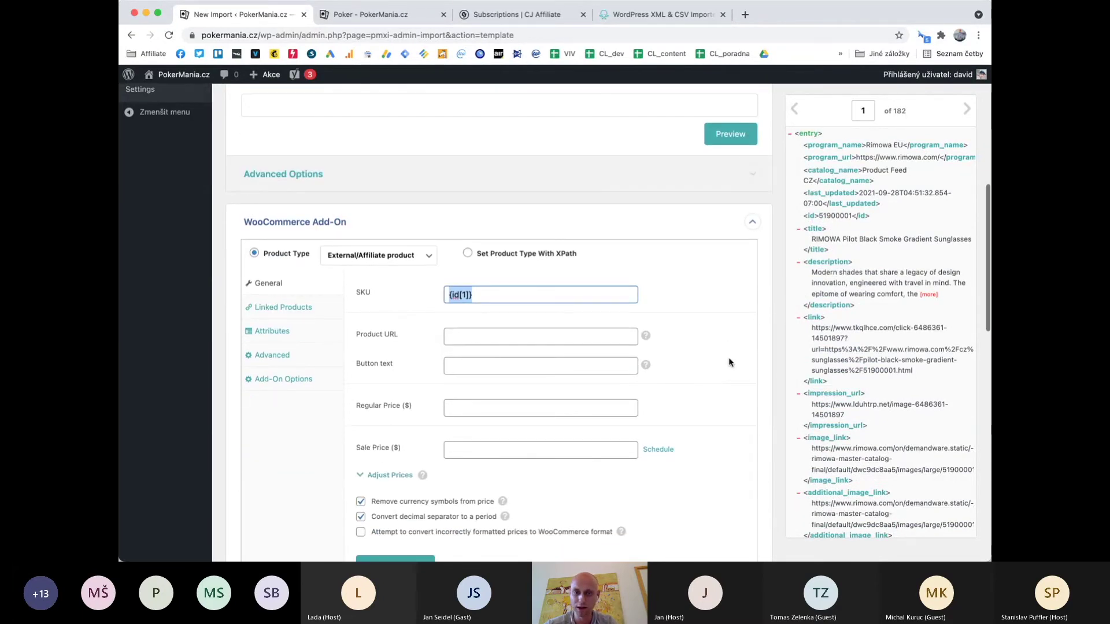
{"action": "scroll", "coordinate": [729, 362], "scroll_direction": "down", "scroll_amount": 2}
{"action": "left_click", "coordinate": [531, 296]}
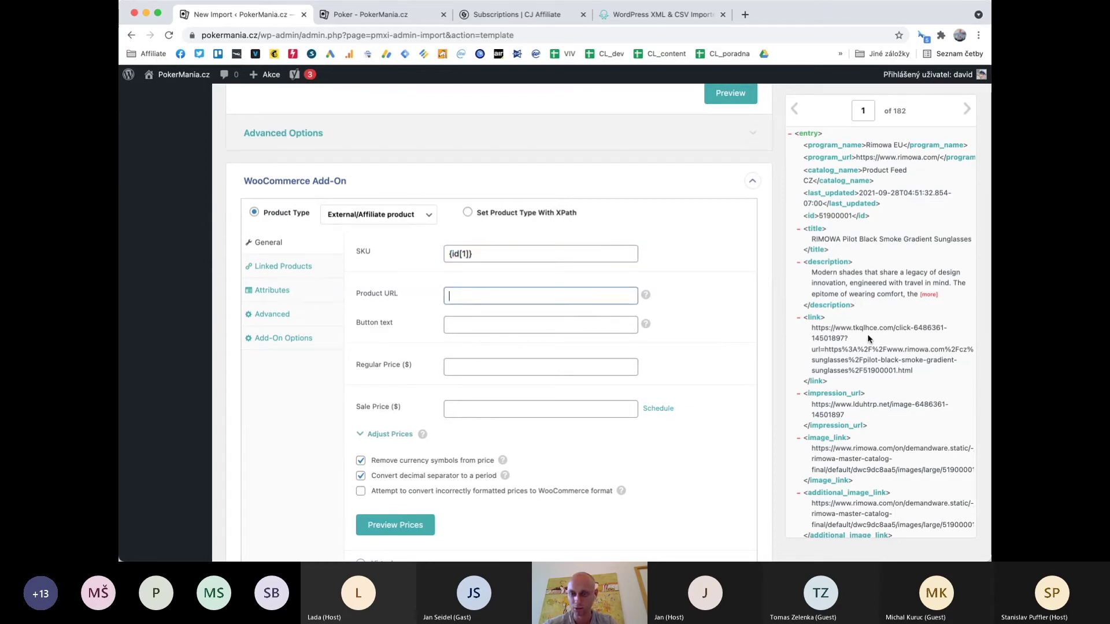
{"action": "scroll", "coordinate": [864, 338], "scroll_direction": "down", "scroll_amount": 3}
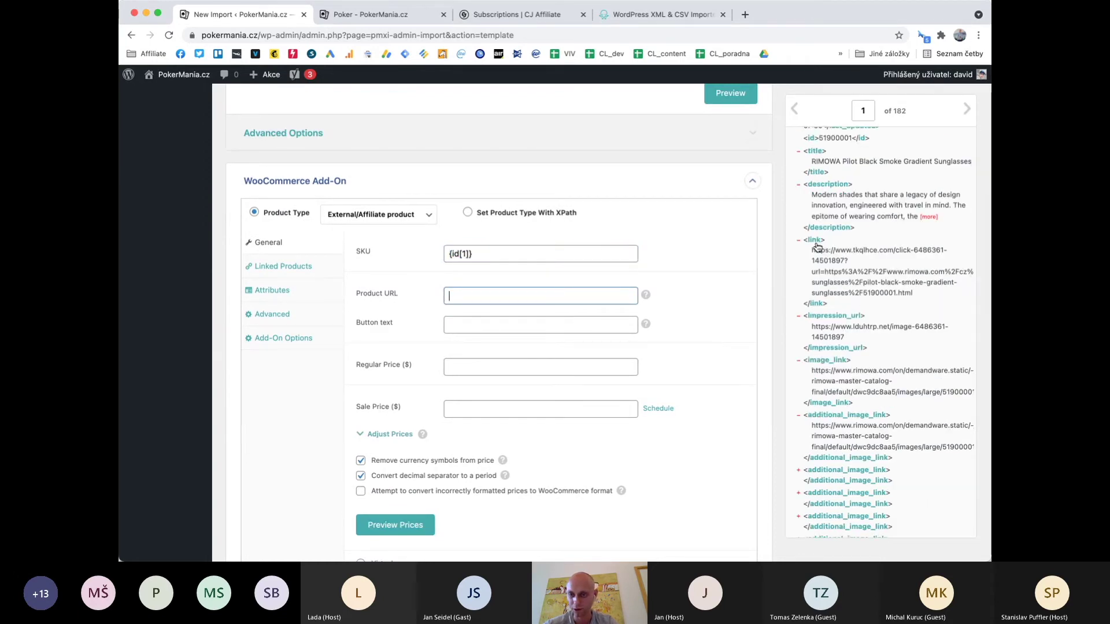
{"action": "left_click_drag", "start_coordinate": [810, 240], "coordinate": [560, 298]}
{"action": "left_click_drag", "start_coordinate": [460, 314], "coordinate": [451, 313]}
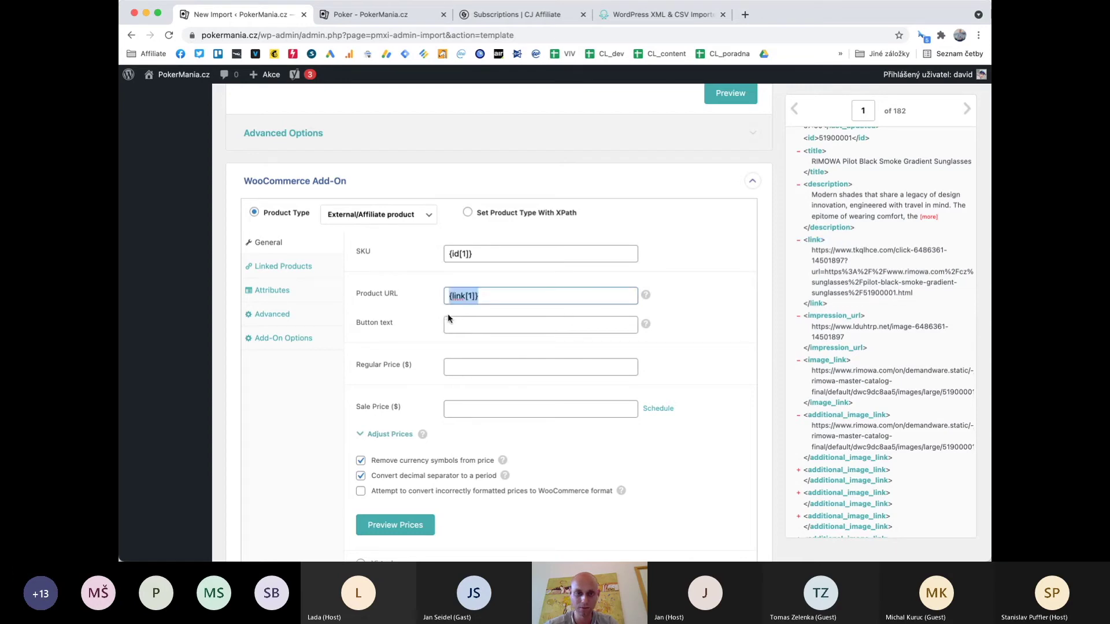
Set the external product's button text to "Koupit zde"
{"action": "left_click", "coordinate": [474, 326]}
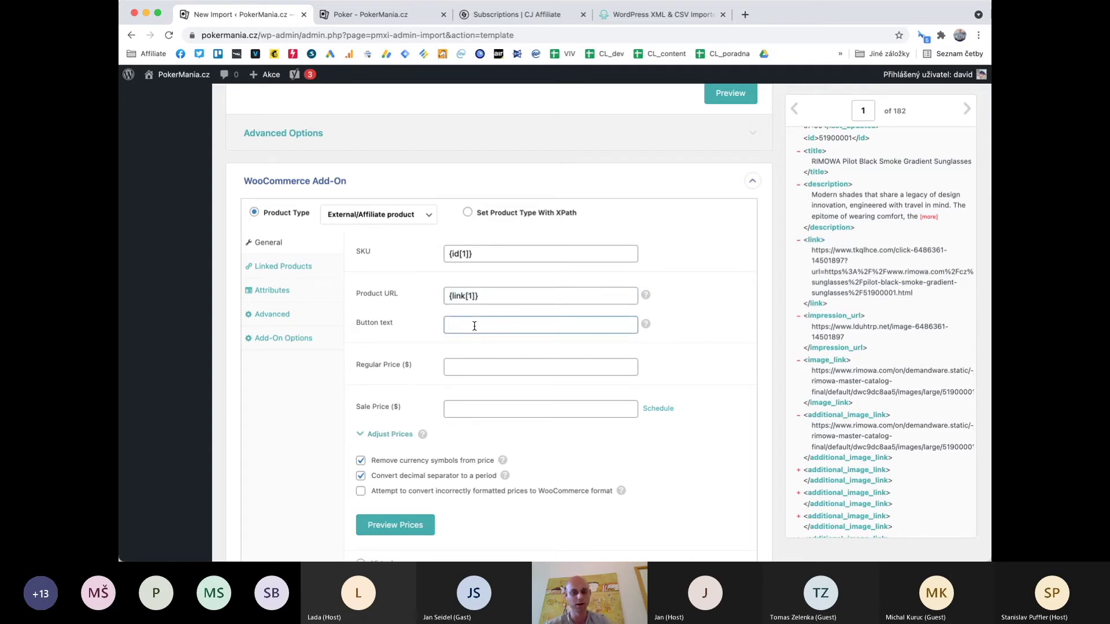
{"action": "type", "text": "Koupit zde"}
{"action": "left_click", "coordinate": [633, 351]}
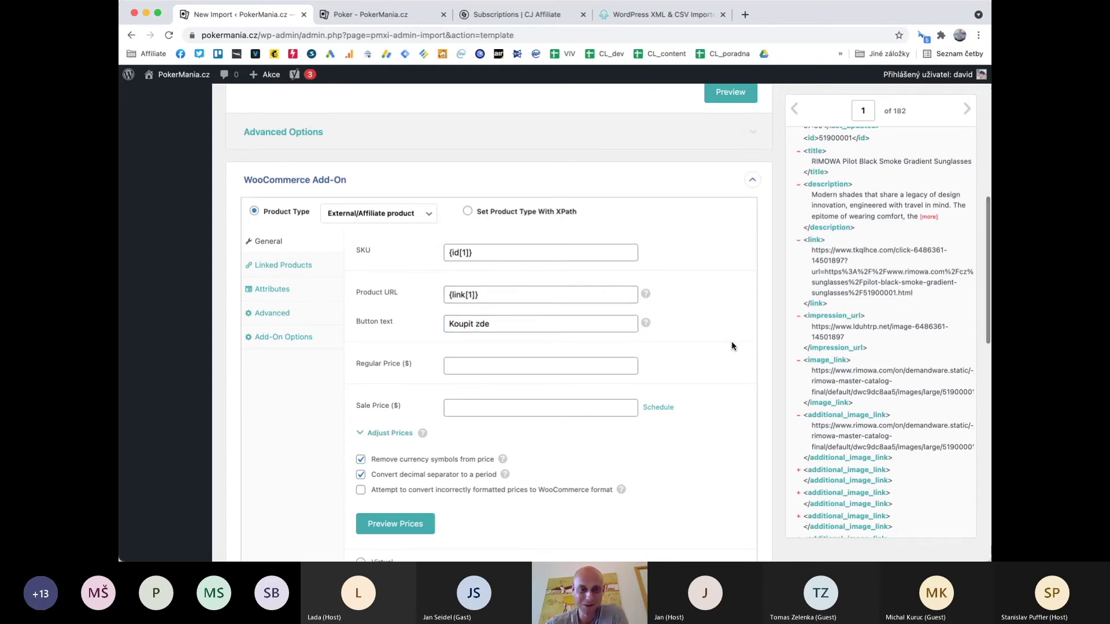
Map the feed's product price element to the Regular Price field
{"action": "scroll", "coordinate": [693, 329], "scroll_direction": "down", "scroll_amount": 2}
{"action": "left_click", "coordinate": [563, 314]}
{"action": "scroll", "coordinate": [791, 333], "scroll_direction": "down", "scroll_amount": 10}
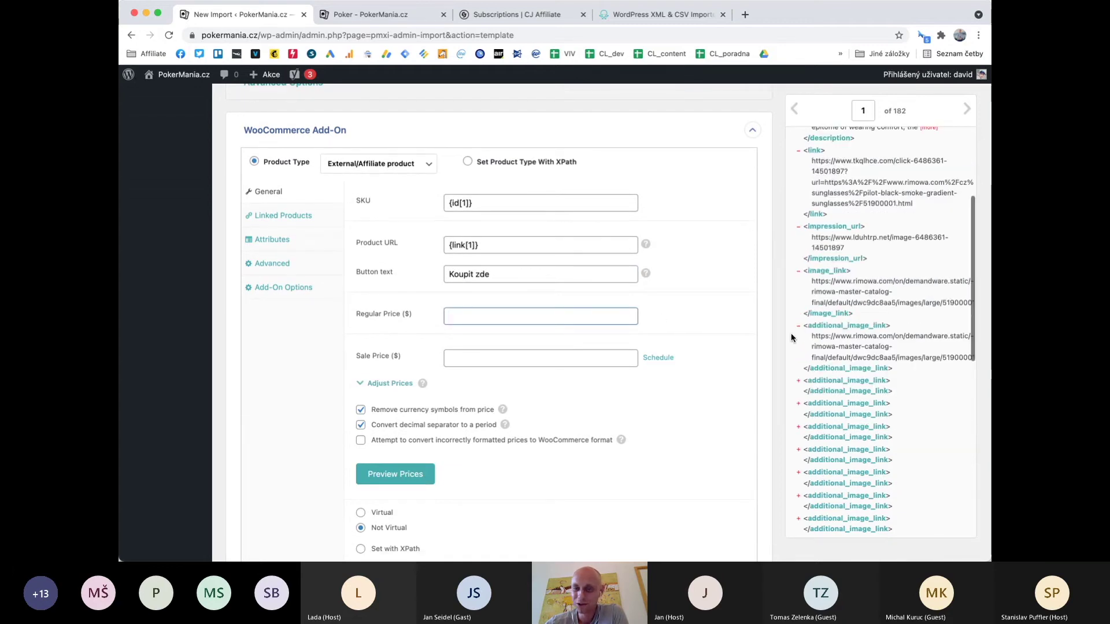
{"action": "scroll", "coordinate": [791, 333], "scroll_direction": "down", "scroll_amount": 3}
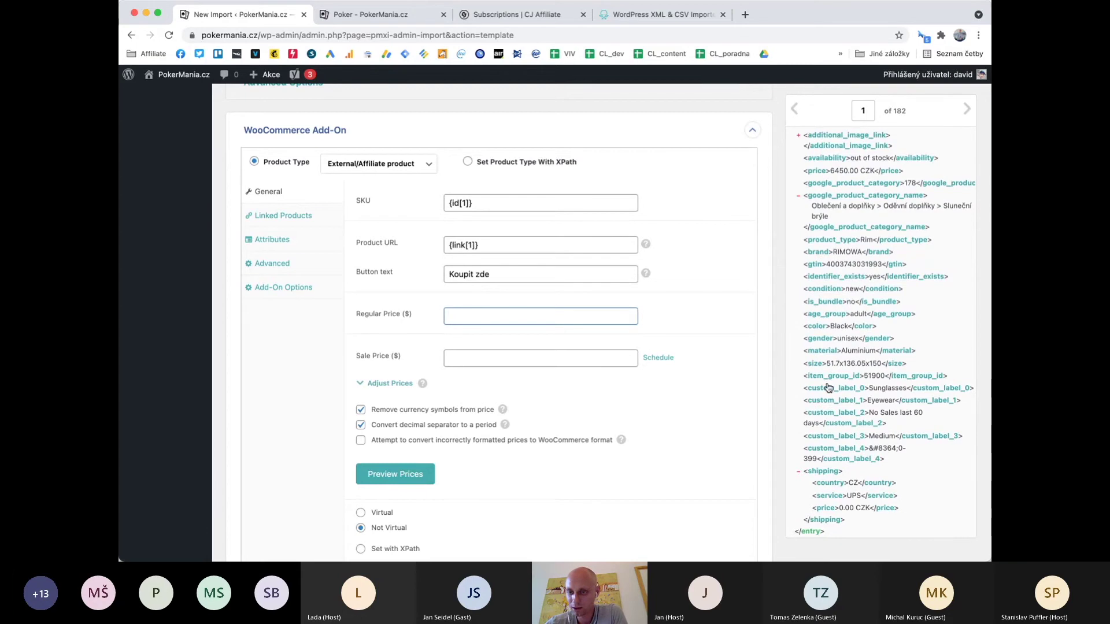
{"action": "left_click_drag", "start_coordinate": [821, 170], "coordinate": [499, 341]}
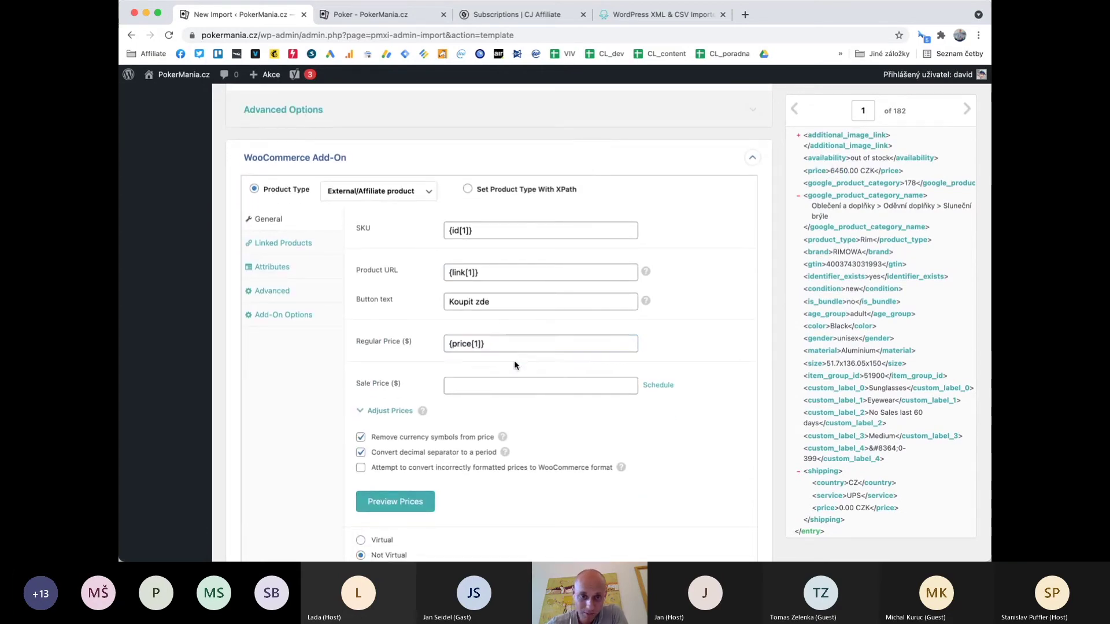
Collapse the WooCommerce Add-On settings and expand the Images section
{"action": "left_click", "coordinate": [446, 386]}
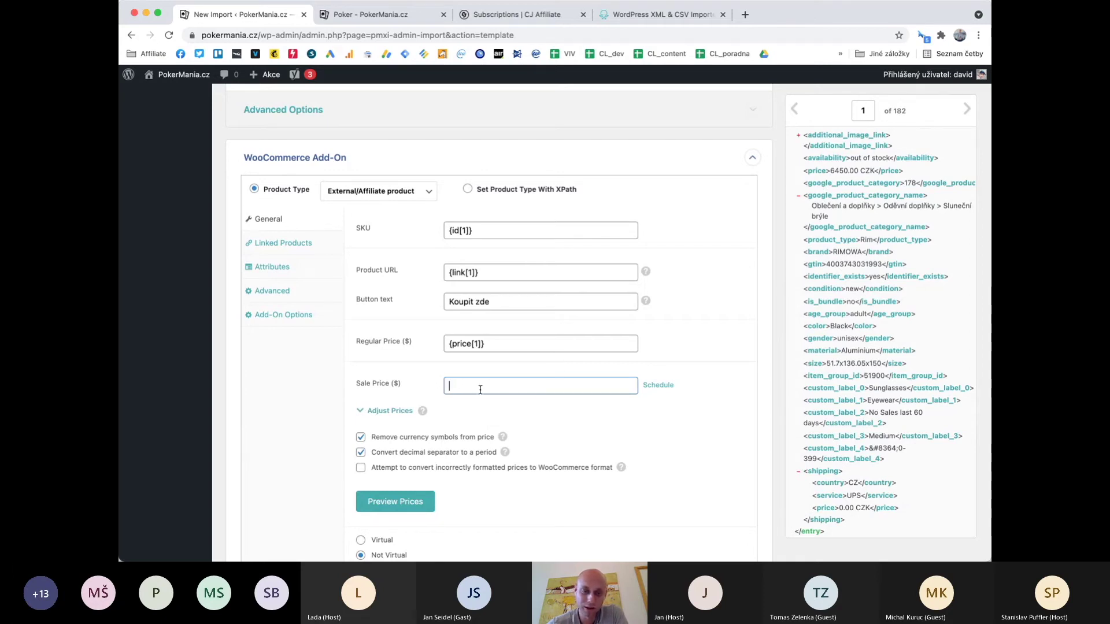
{"action": "scroll", "coordinate": [479, 389], "scroll_direction": "down", "scroll_amount": 3}
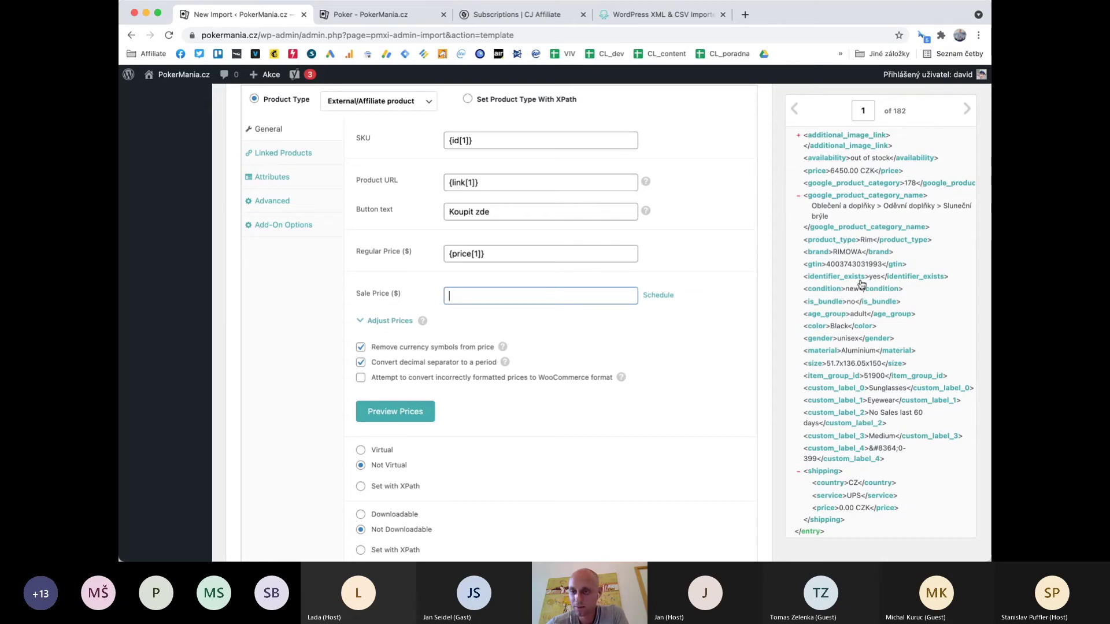
{"action": "scroll", "coordinate": [859, 279], "scroll_direction": "down", "scroll_amount": 5}
{"action": "scroll", "coordinate": [712, 279], "scroll_direction": "up", "scroll_amount": 4}
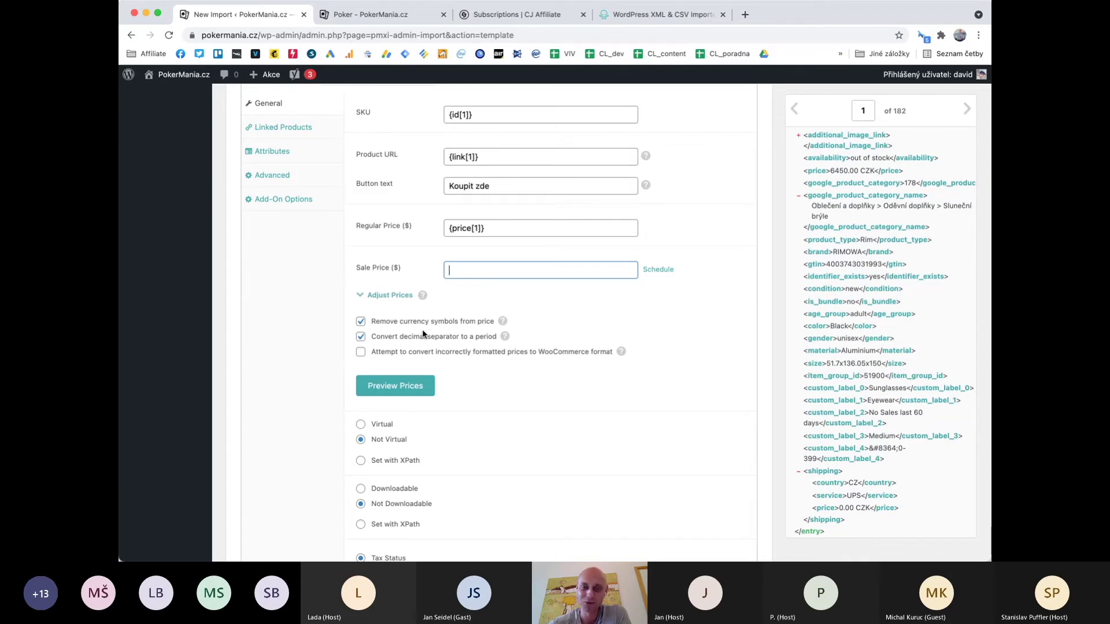
{"action": "scroll", "coordinate": [694, 231], "scroll_direction": "up", "scroll_amount": 4}
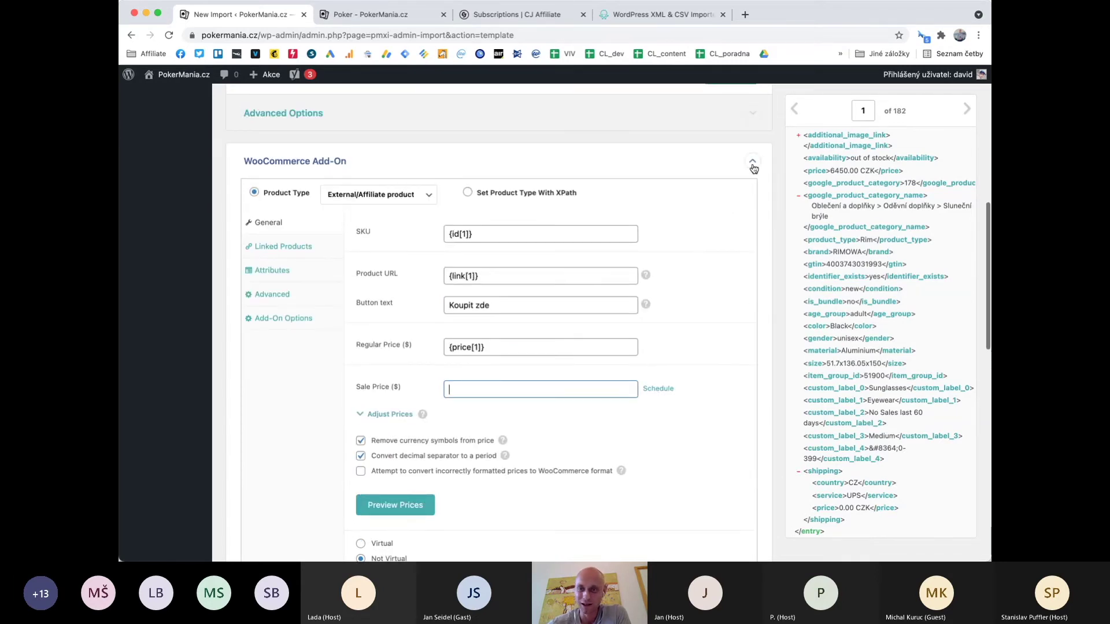
{"action": "left_click", "coordinate": [755, 162]}
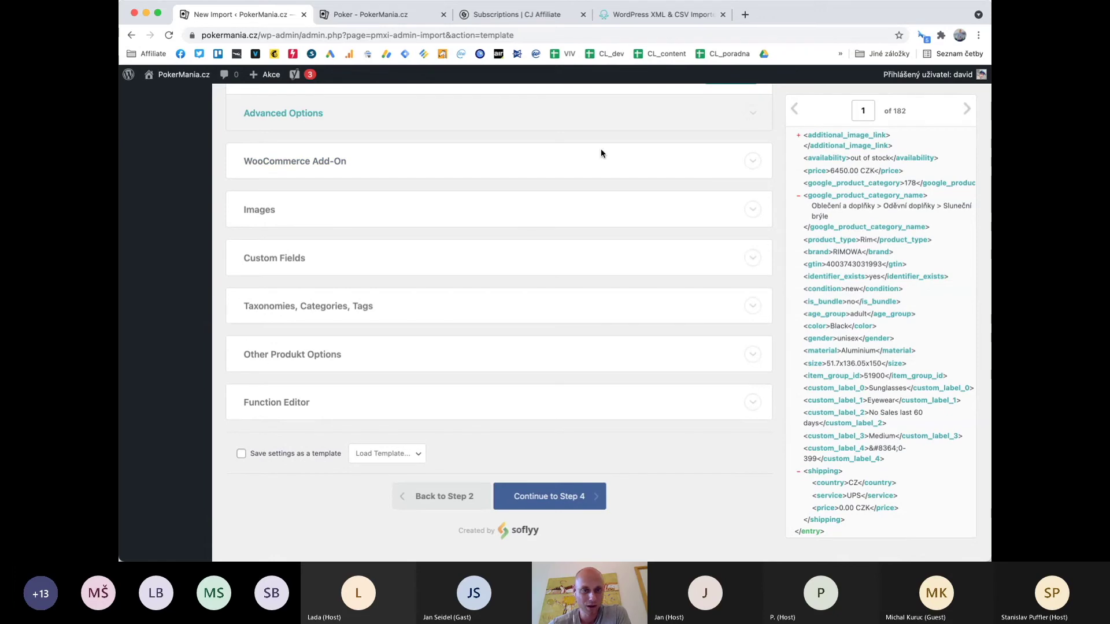
{"action": "left_click", "coordinate": [746, 210]}
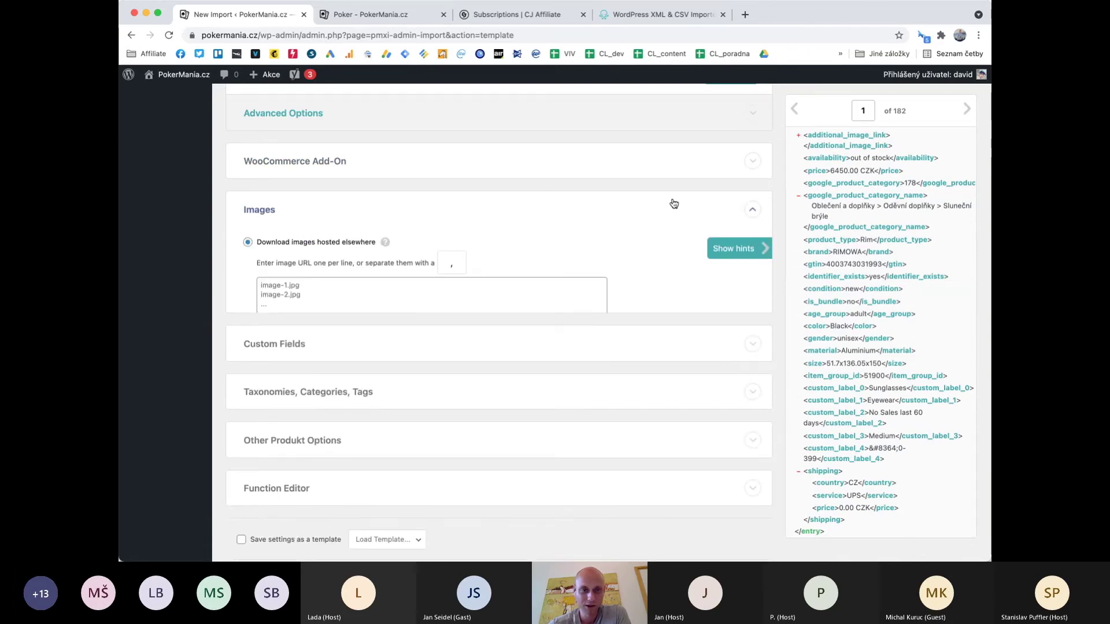
Insert the feed's image_link element as the first image URL for images hosted elsewhere
{"action": "scroll", "coordinate": [848, 252], "scroll_direction": "up", "scroll_amount": 5}
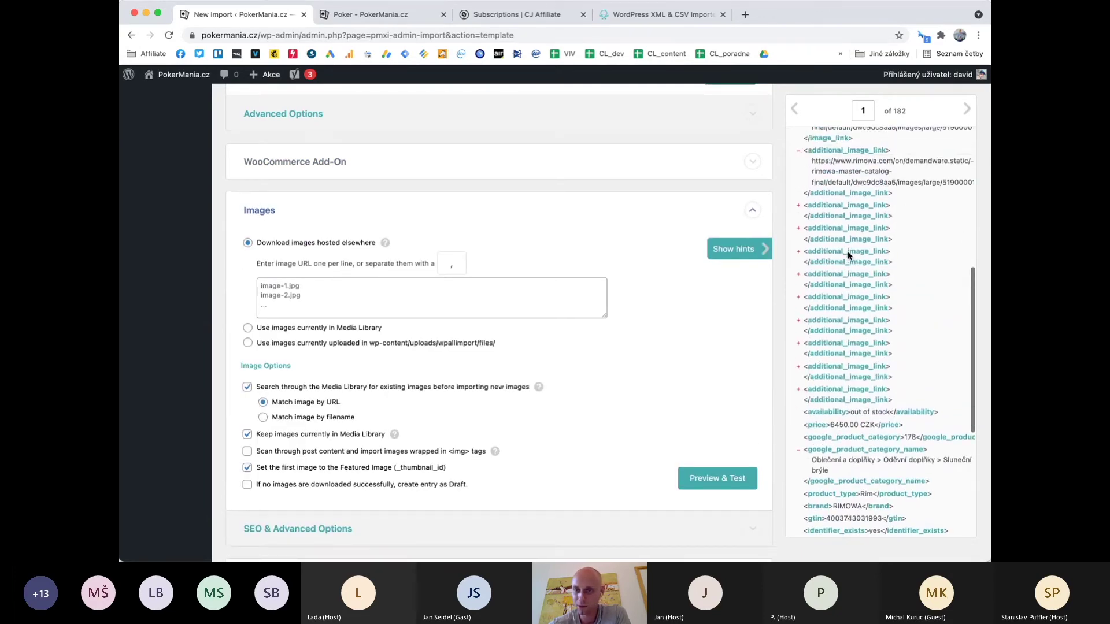
{"action": "scroll", "coordinate": [711, 260], "scroll_direction": "down", "scroll_amount": 3}
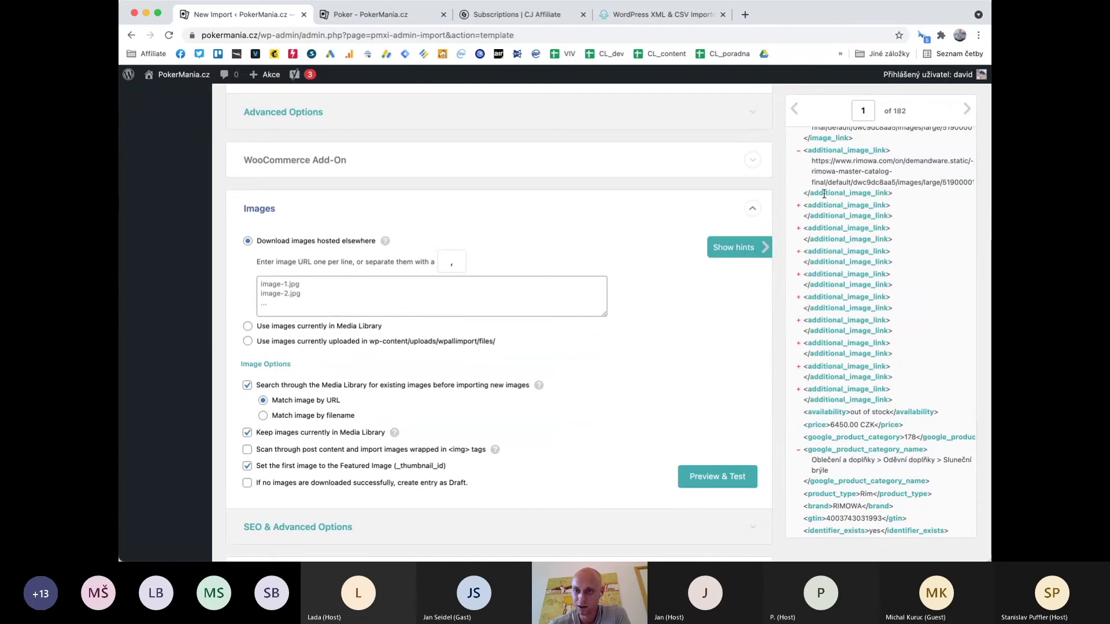
{"action": "scroll", "coordinate": [830, 166], "scroll_direction": "up", "scroll_amount": 2}
{"action": "left_click_drag", "start_coordinate": [830, 152], "coordinate": [500, 291]}
{"action": "left_click", "coordinate": [501, 291]}
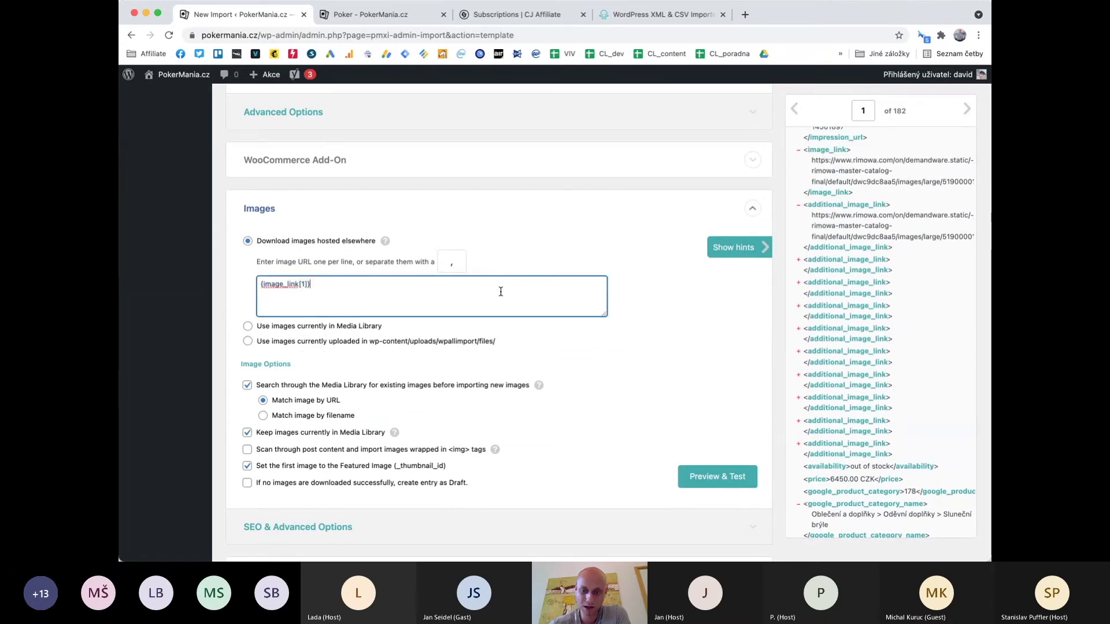
Add the second and third additional_image_link elements on separate lines below image_link in the image URL list
{"action": "left_click_drag", "start_coordinate": [819, 262], "coordinate": [526, 307]}
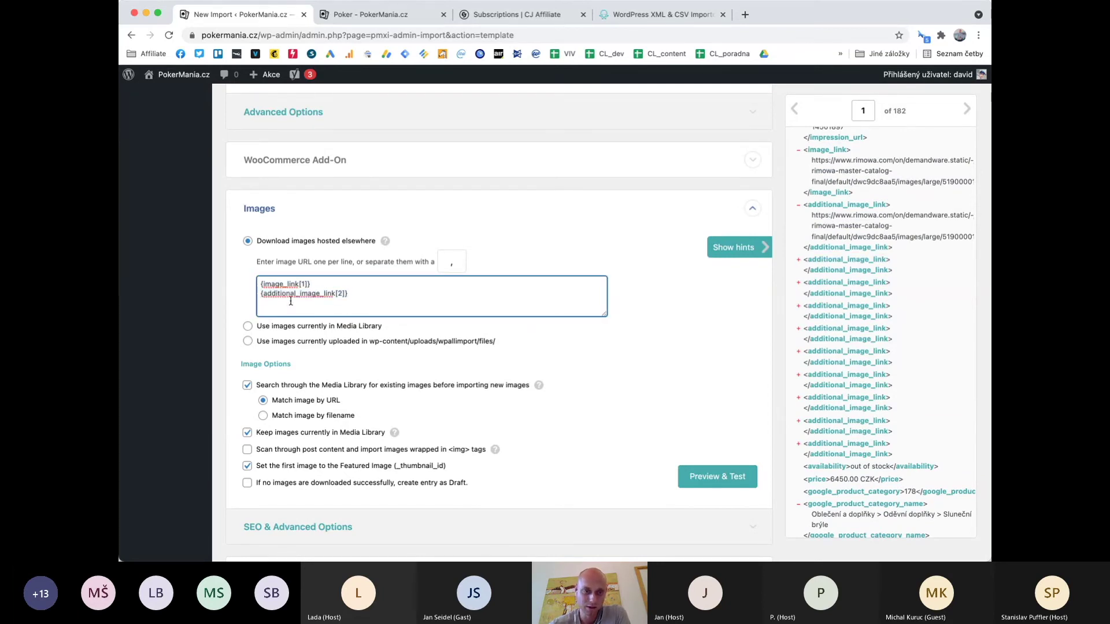
{"action": "left_click_drag", "start_coordinate": [823, 285], "coordinate": [479, 301]}
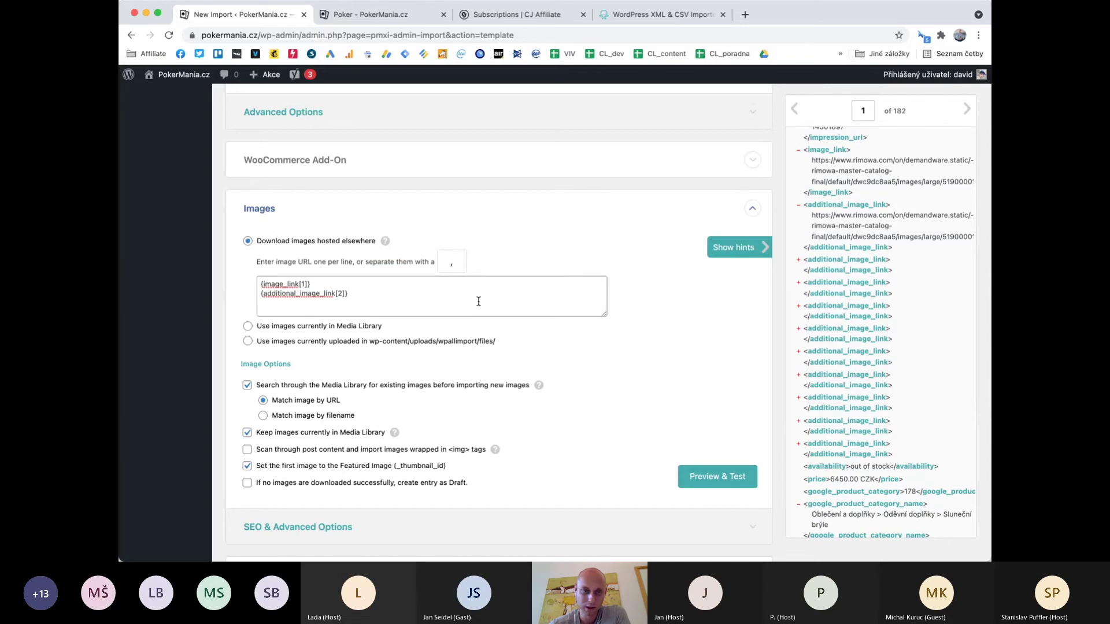
{"action": "left_click", "coordinate": [472, 308]}
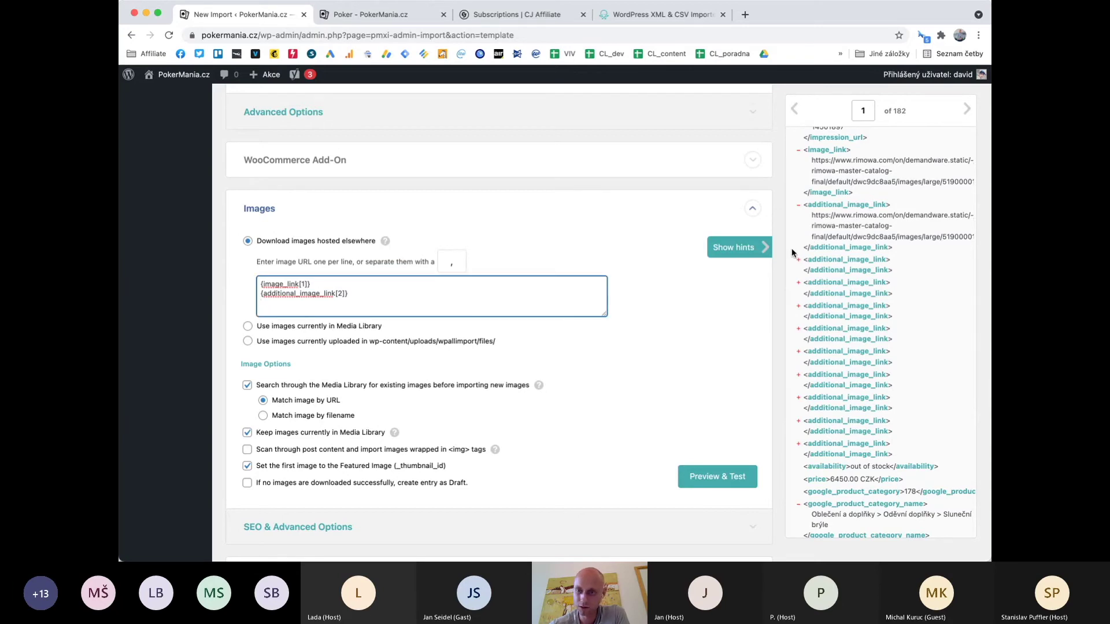
{"action": "left_click", "coordinate": [810, 283]}
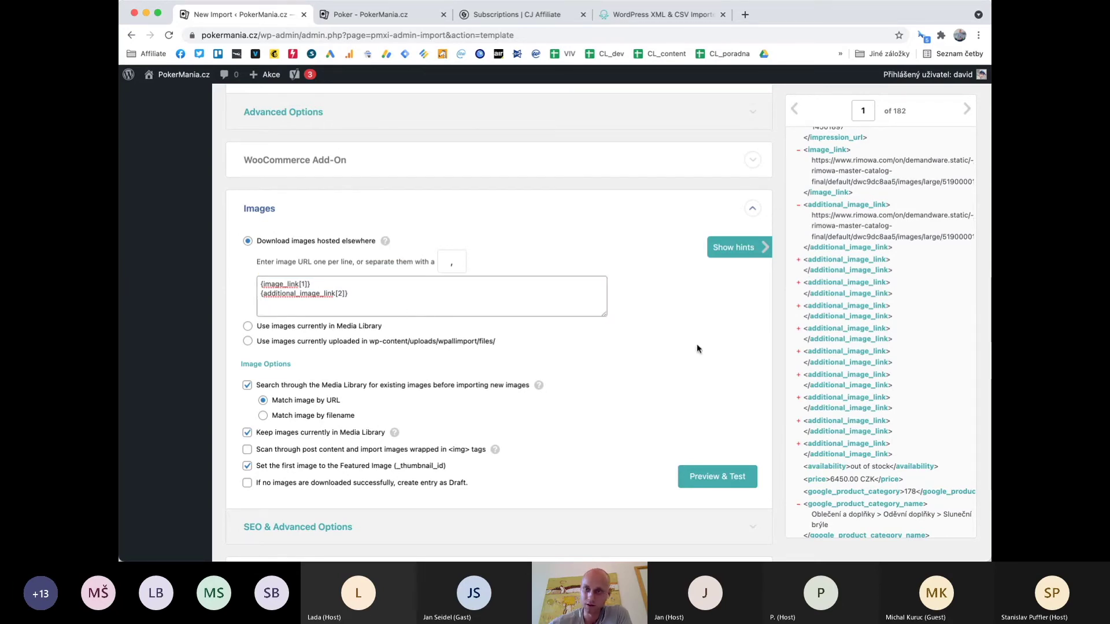
{"action": "left_click_drag", "start_coordinate": [828, 285], "coordinate": [437, 296]}
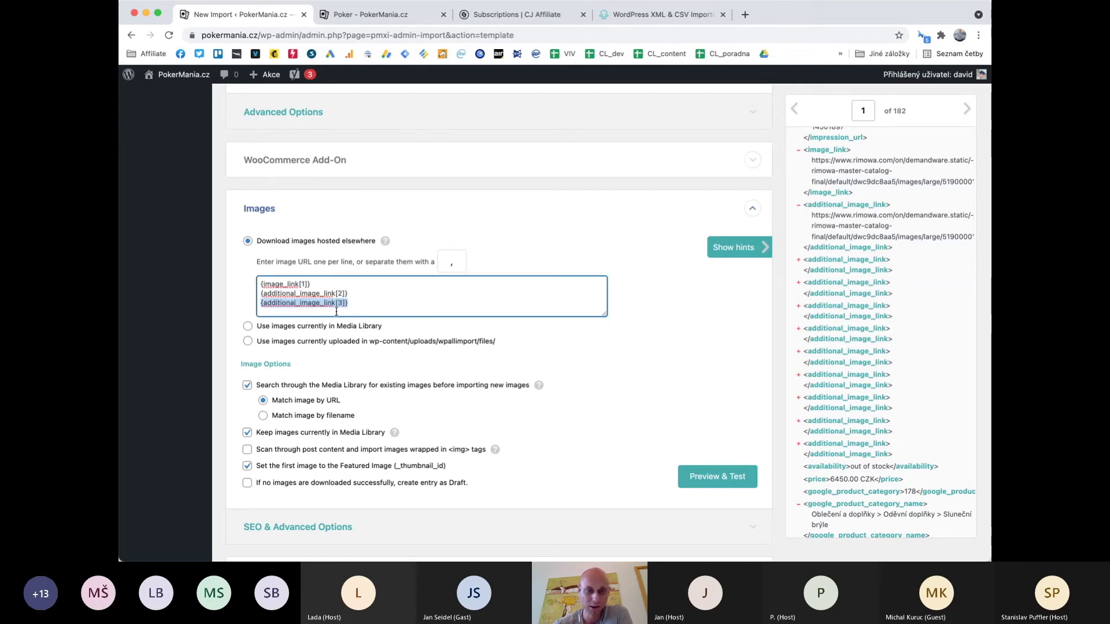
{"action": "left_click", "coordinate": [601, 346]}
Expand the Taxonomies, Categories, Tags section and enable importing of Kategorie produktu
{"action": "scroll", "coordinate": [602, 346], "scroll_direction": "down", "scroll_amount": 5}
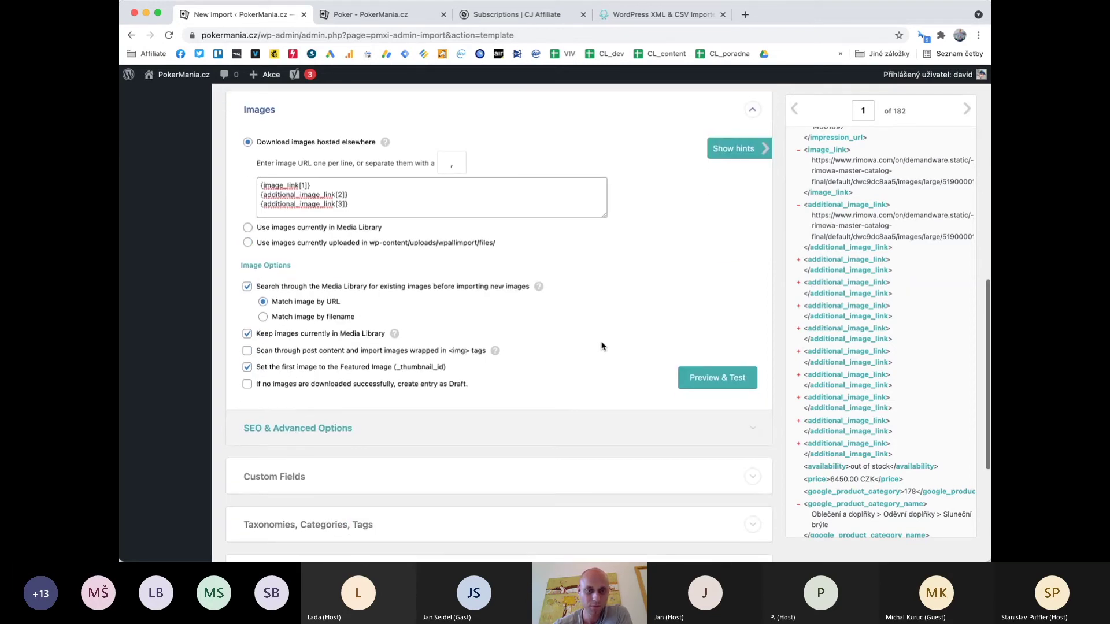
{"action": "scroll", "coordinate": [730, 394], "scroll_direction": "down", "scroll_amount": 1}
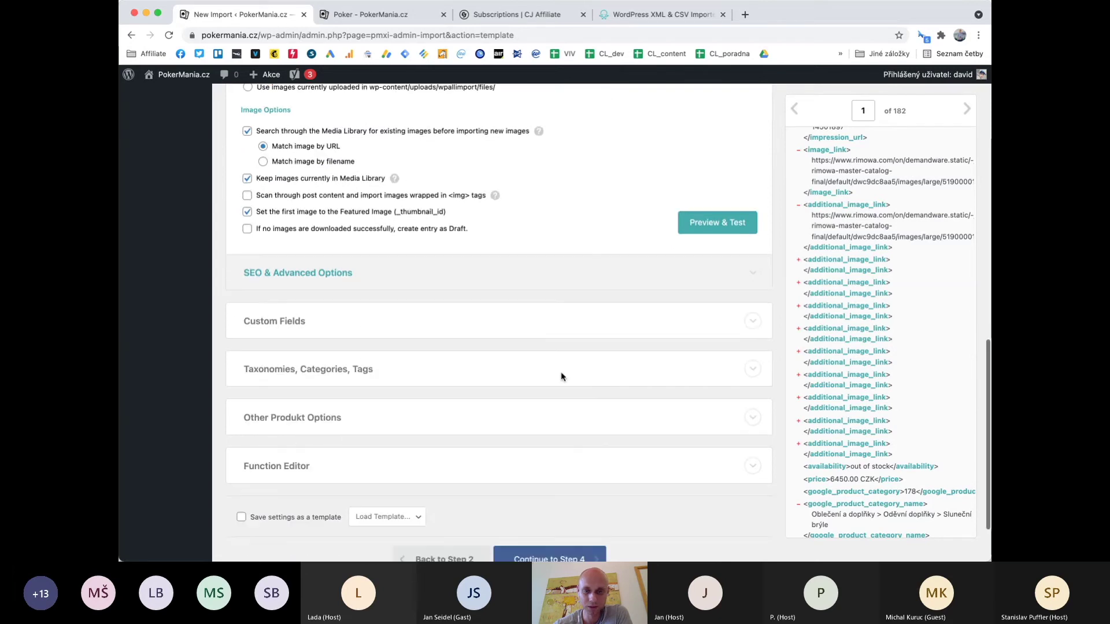
{"action": "left_click", "coordinate": [752, 369]}
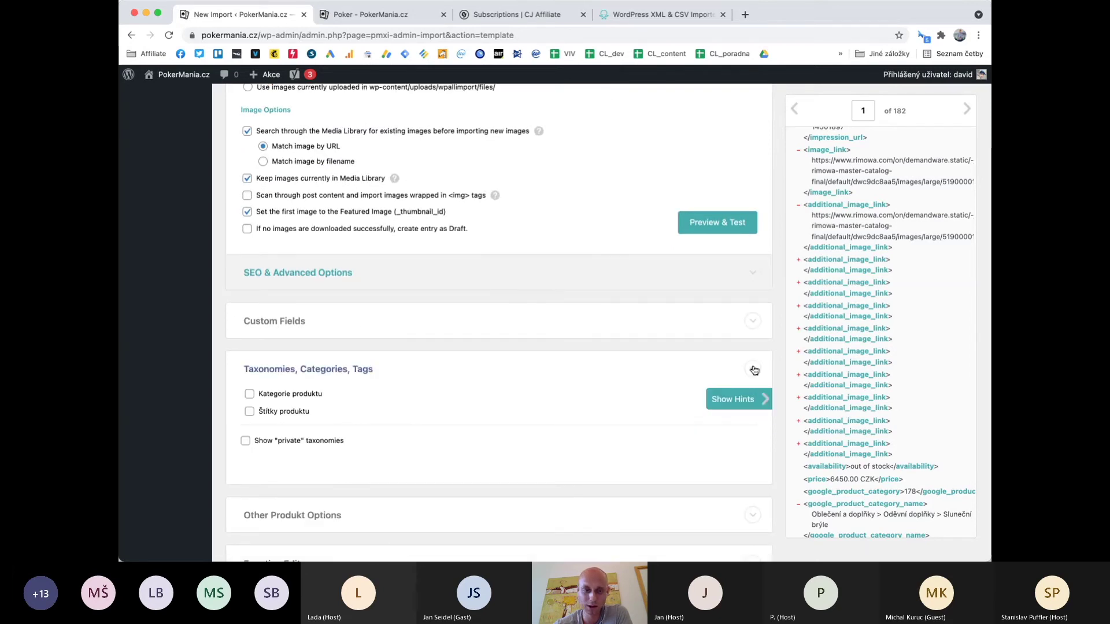
{"action": "scroll", "coordinate": [394, 395], "scroll_direction": "down", "scroll_amount": 3}
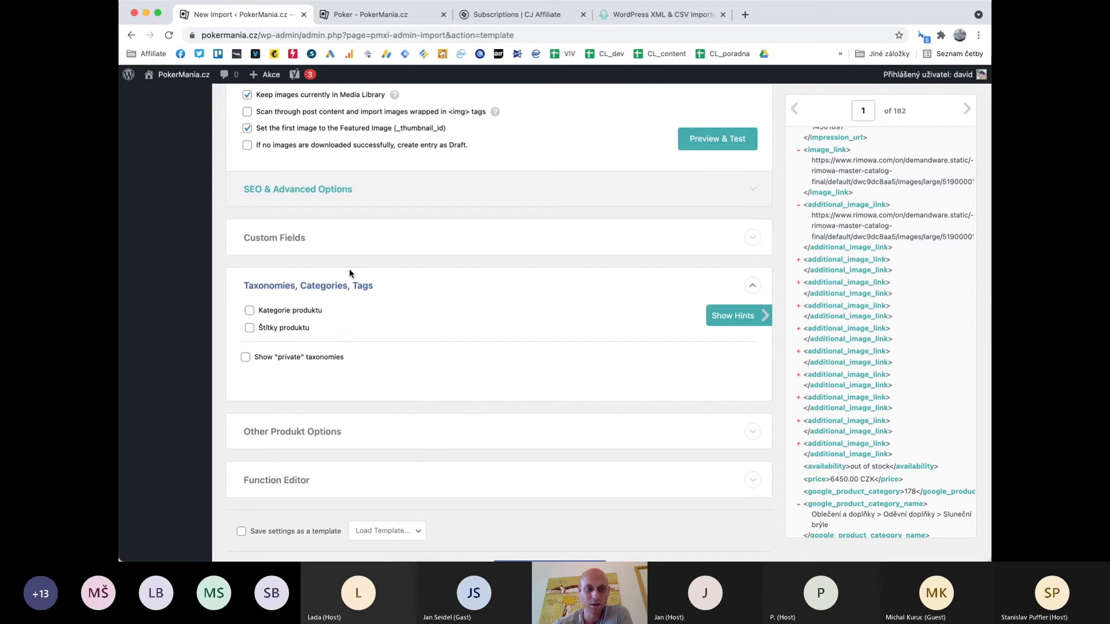
{"action": "left_click", "coordinate": [280, 312]}
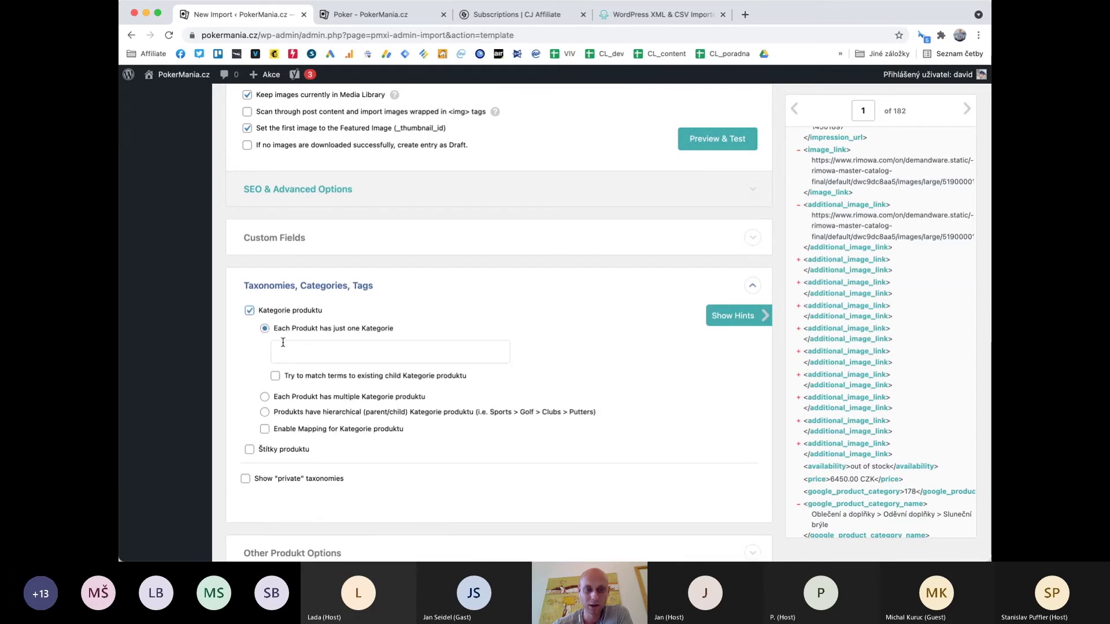
Set Kategorie produktu to hierarchical, with the entire hierarchy taken from the feed's google_product_category_name element
{"action": "scroll", "coordinate": [420, 442], "scroll_direction": "down", "scroll_amount": 2}
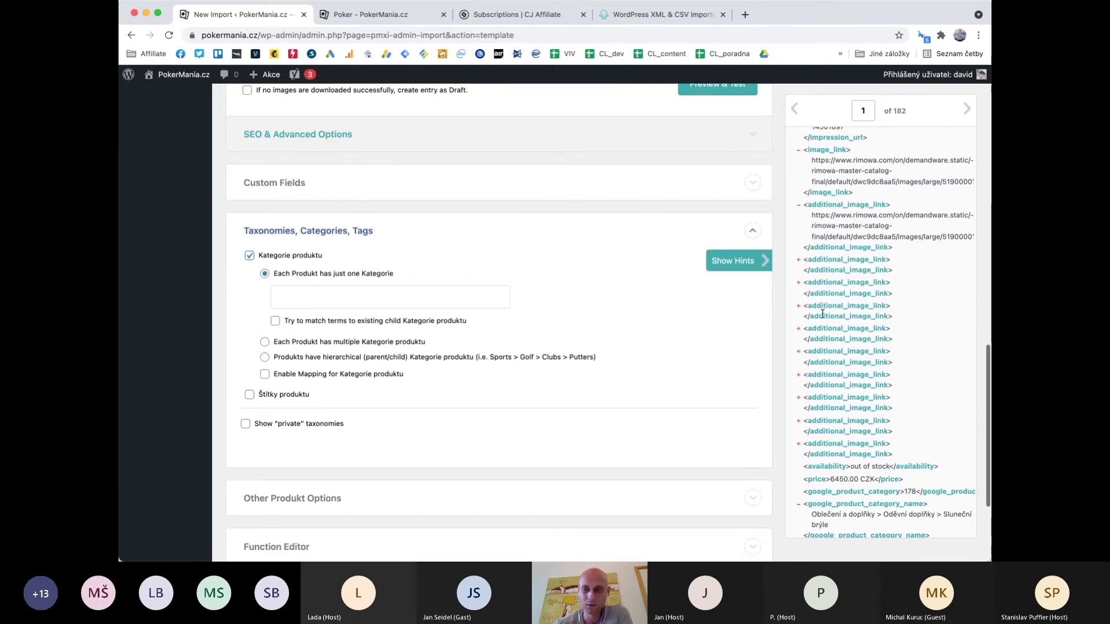
{"action": "scroll", "coordinate": [822, 313], "scroll_direction": "down", "scroll_amount": 5}
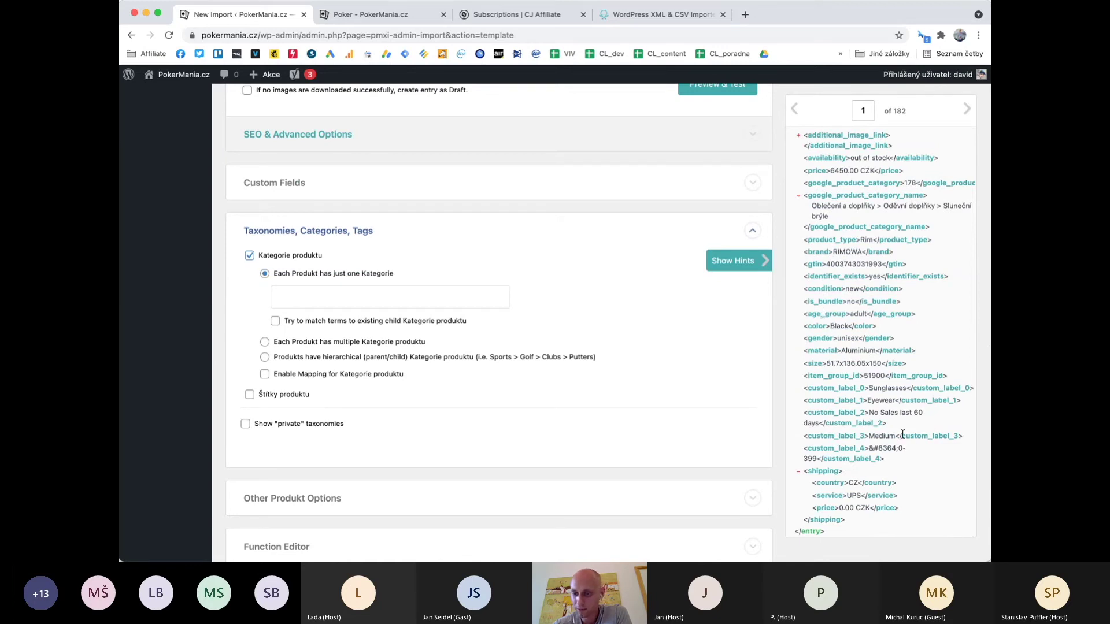
{"action": "scroll", "coordinate": [865, 436], "scroll_direction": "down", "scroll_amount": 1}
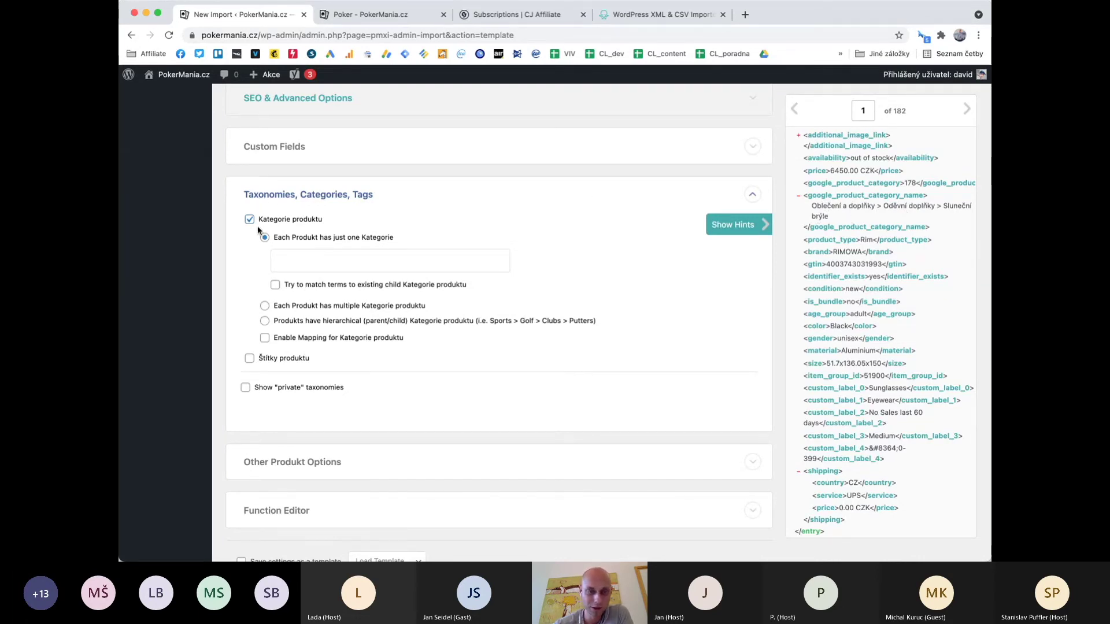
{"action": "left_click", "coordinate": [282, 322]}
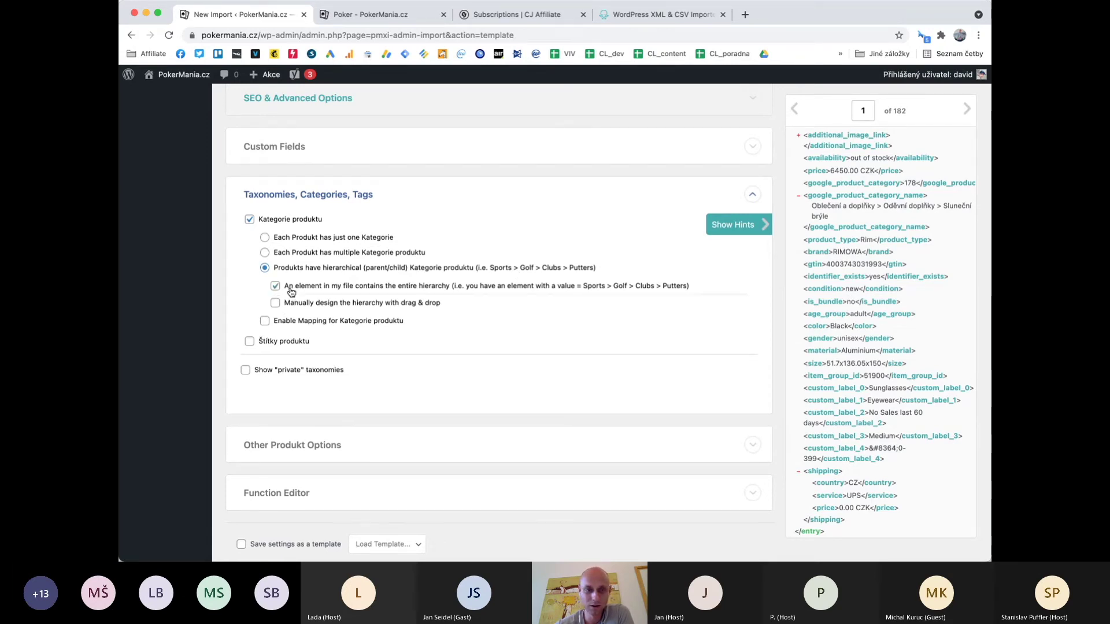
{"action": "left_click", "coordinate": [291, 288]}
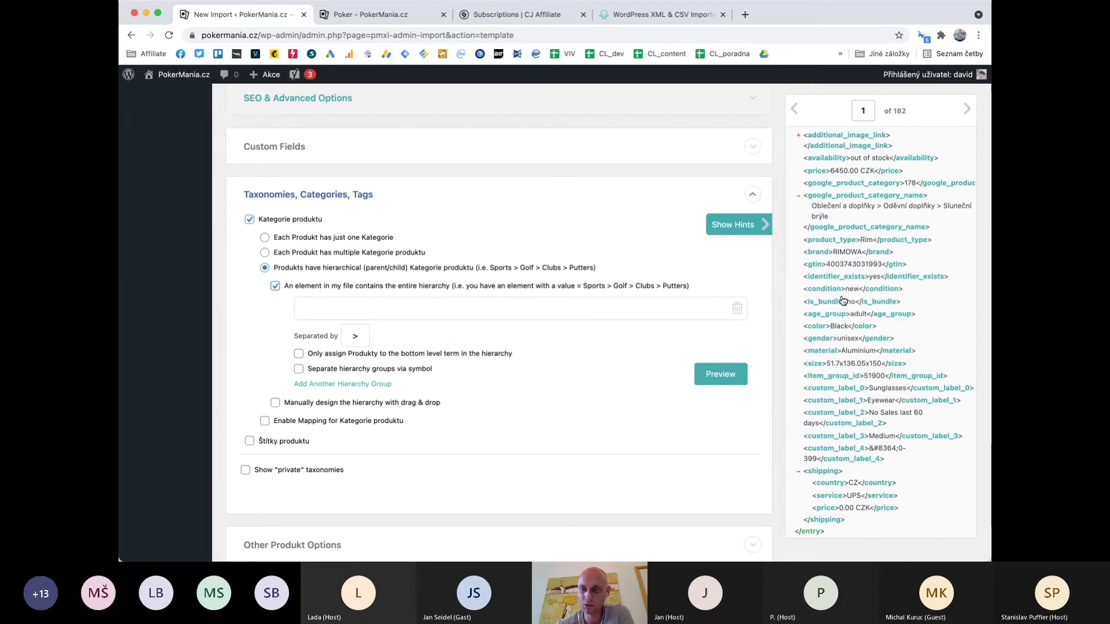
{"action": "left_click_drag", "start_coordinate": [839, 200], "coordinate": [516, 302]}
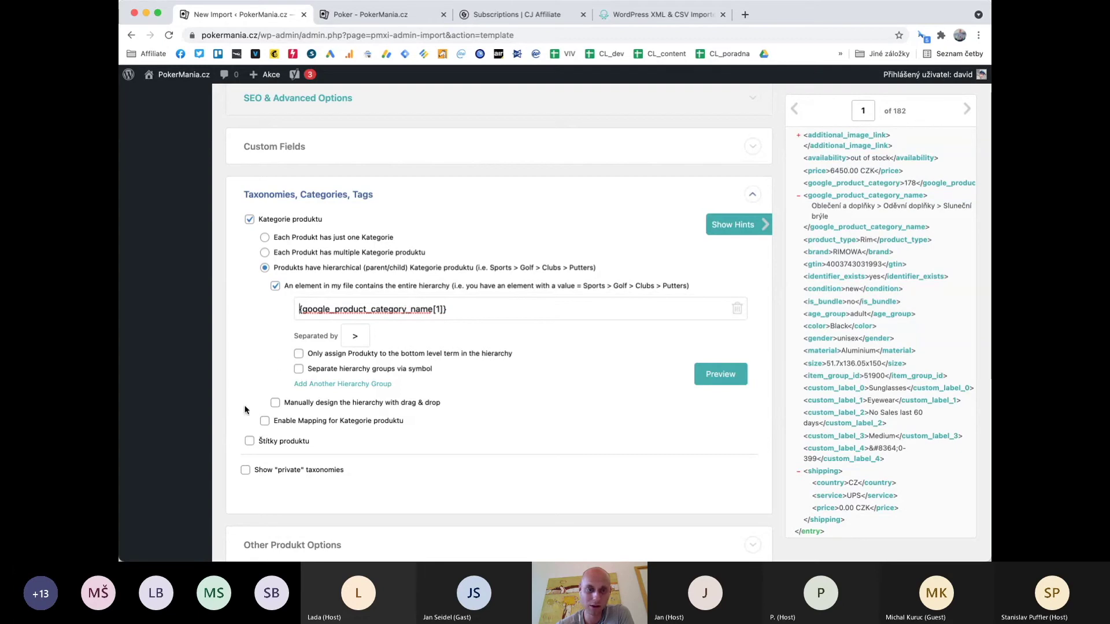
Enable importing of Štítky produktu and set it so that each product has multiple tags
{"action": "left_click", "coordinate": [250, 443]}
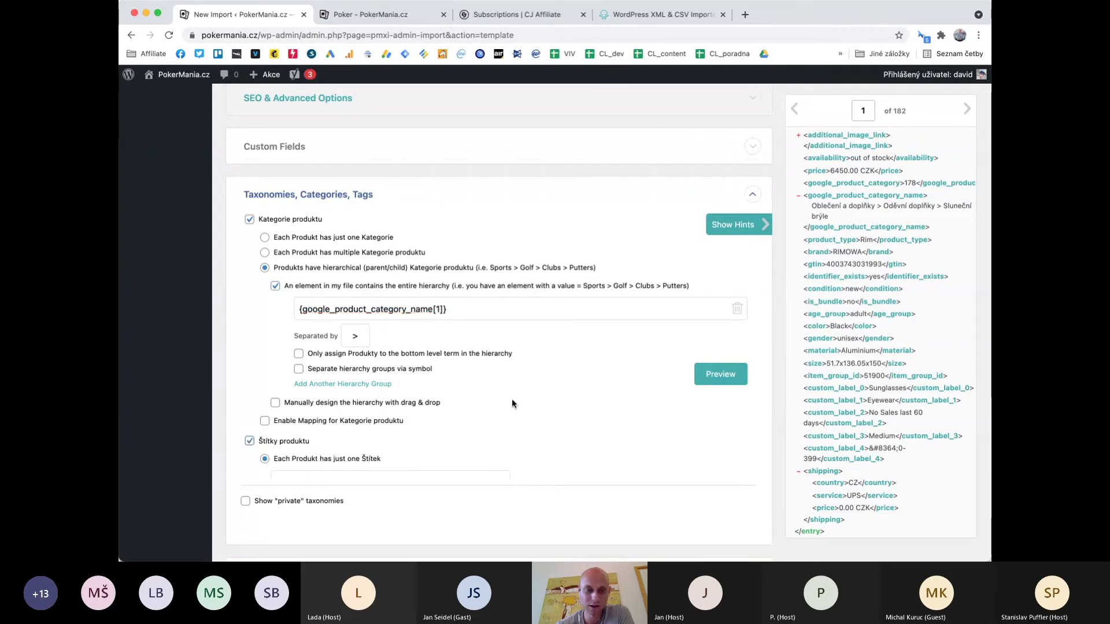
{"action": "scroll", "coordinate": [512, 398], "scroll_direction": "down", "scroll_amount": 3}
{"action": "scroll", "coordinate": [511, 403], "scroll_direction": "down", "scroll_amount": 2}
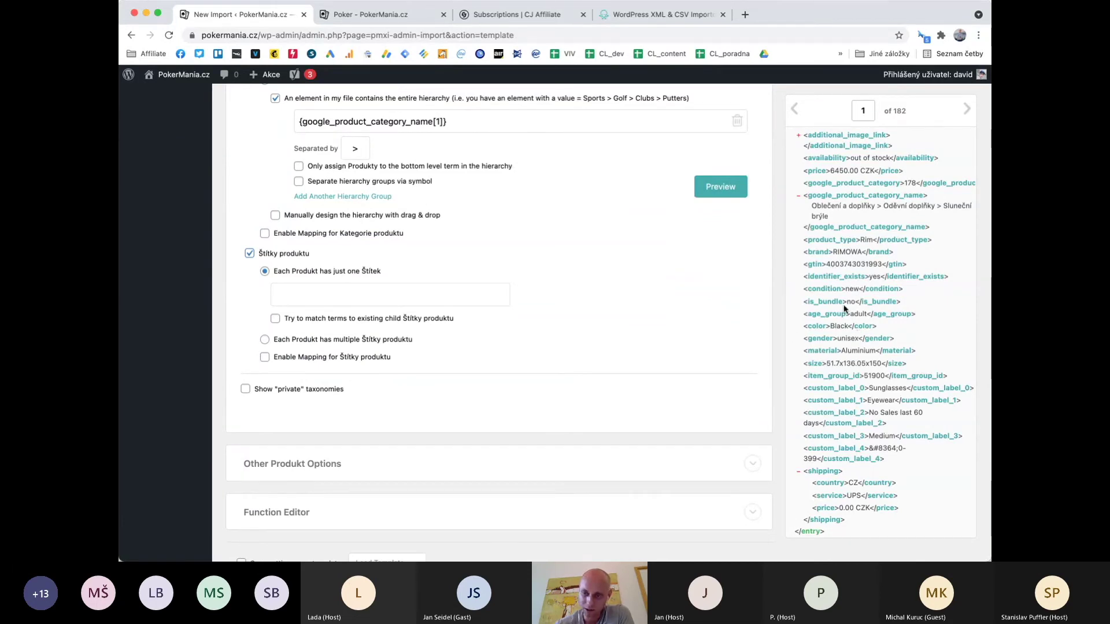
{"action": "scroll", "coordinate": [795, 325], "scroll_direction": "down", "scroll_amount": 2}
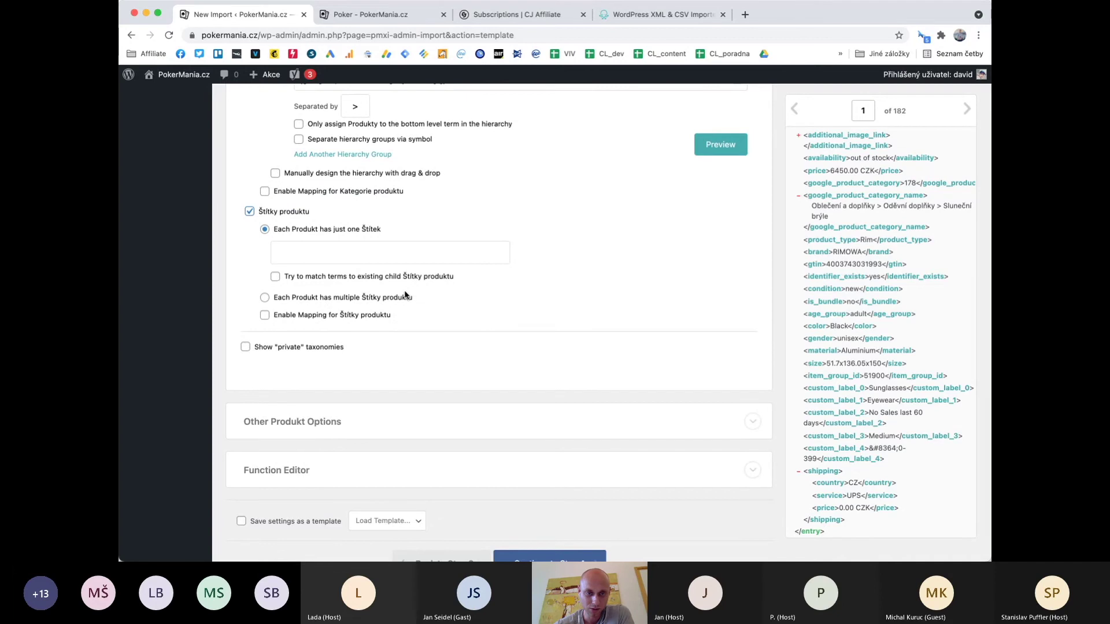
{"action": "left_click", "coordinate": [324, 298]}
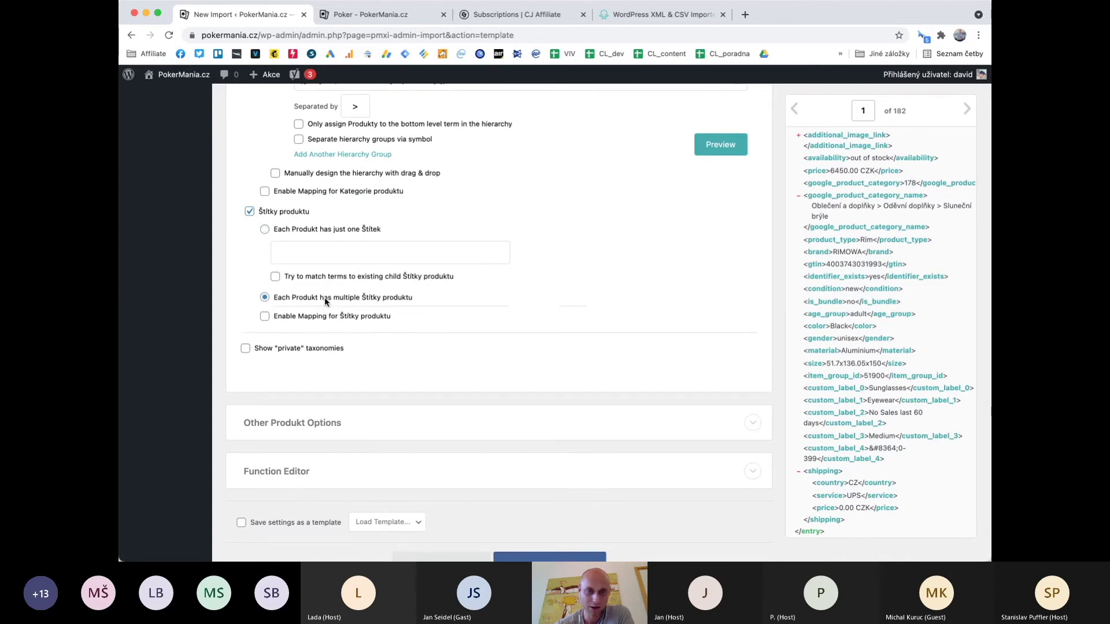
{"action": "left_click", "coordinate": [421, 265]}
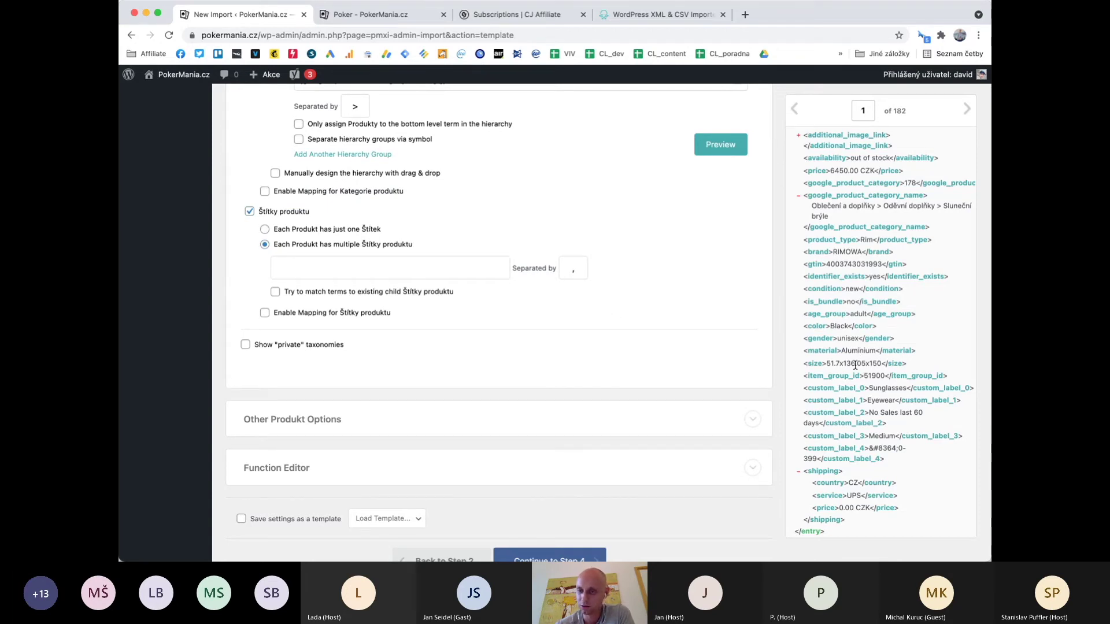
Continue to step 4 of the import without saving the settings as a template
{"action": "scroll", "coordinate": [613, 317], "scroll_direction": "down", "scroll_amount": 3}
{"action": "scroll", "coordinate": [785, 249], "scroll_direction": "up", "scroll_amount": 1}
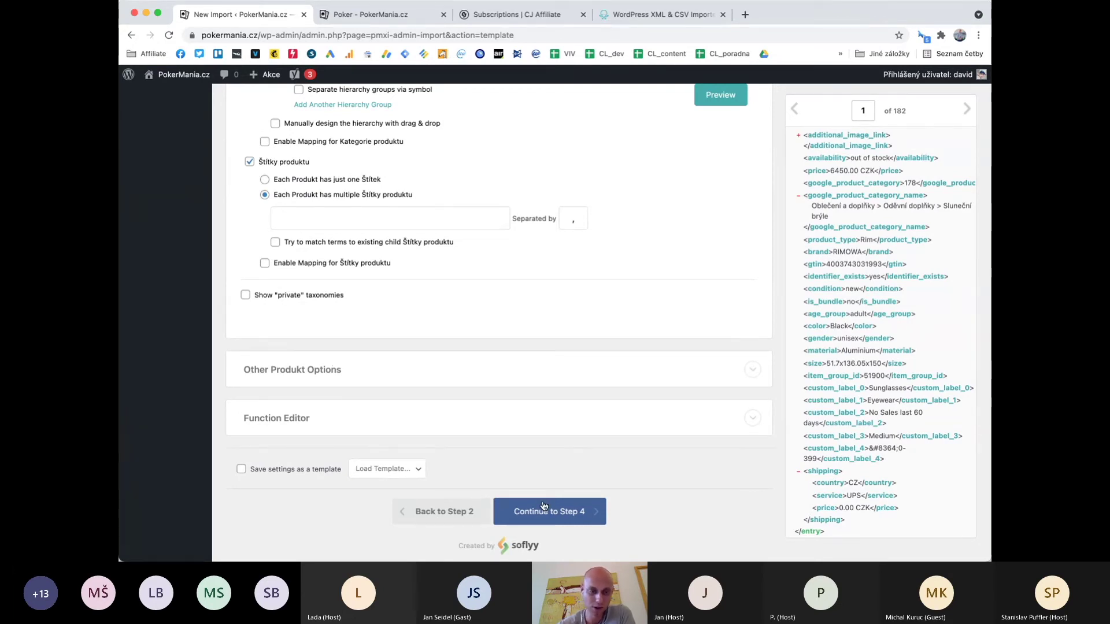
{"action": "left_click", "coordinate": [241, 471]}
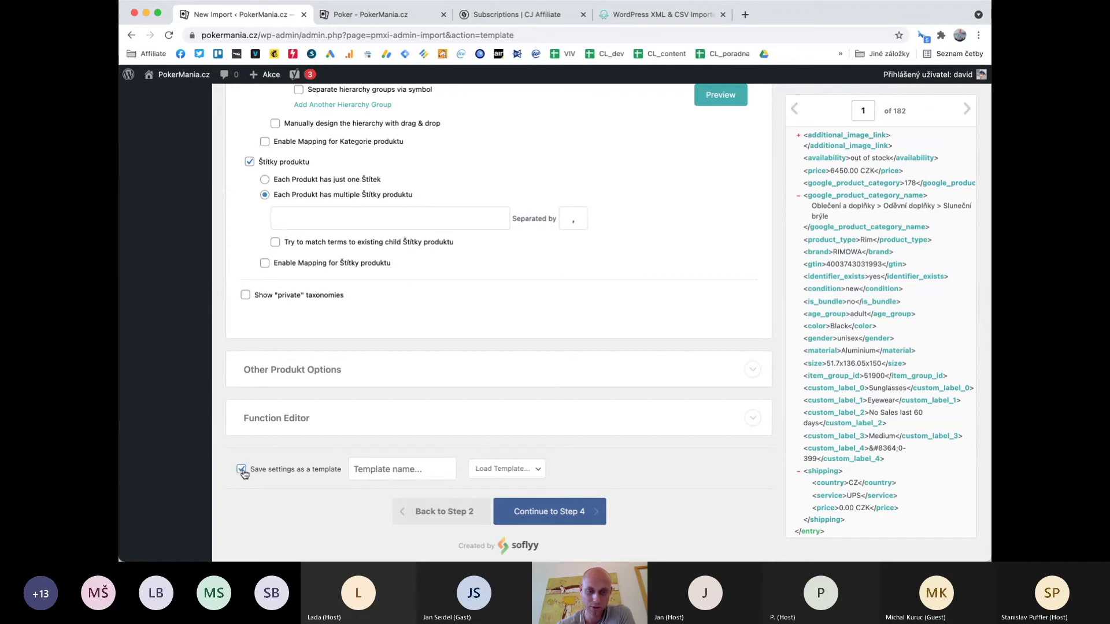
{"action": "left_click", "coordinate": [242, 470]}
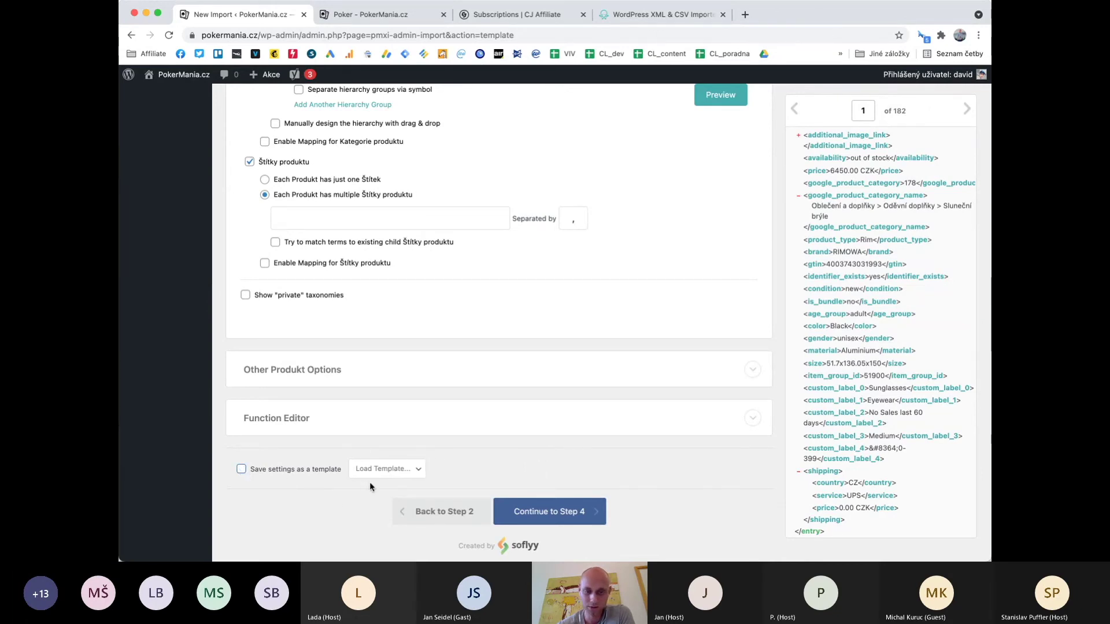
{"action": "left_click", "coordinate": [554, 509]}
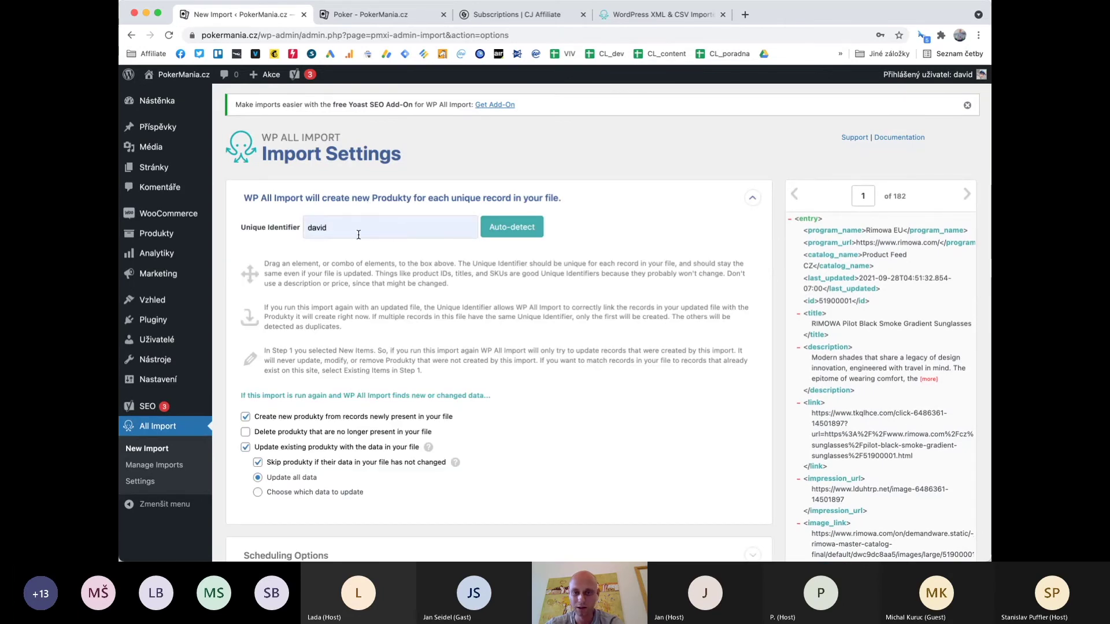
Auto-detect the unique identifier for the feed records and continue to the import confirmation
{"action": "left_click", "coordinate": [504, 233]}
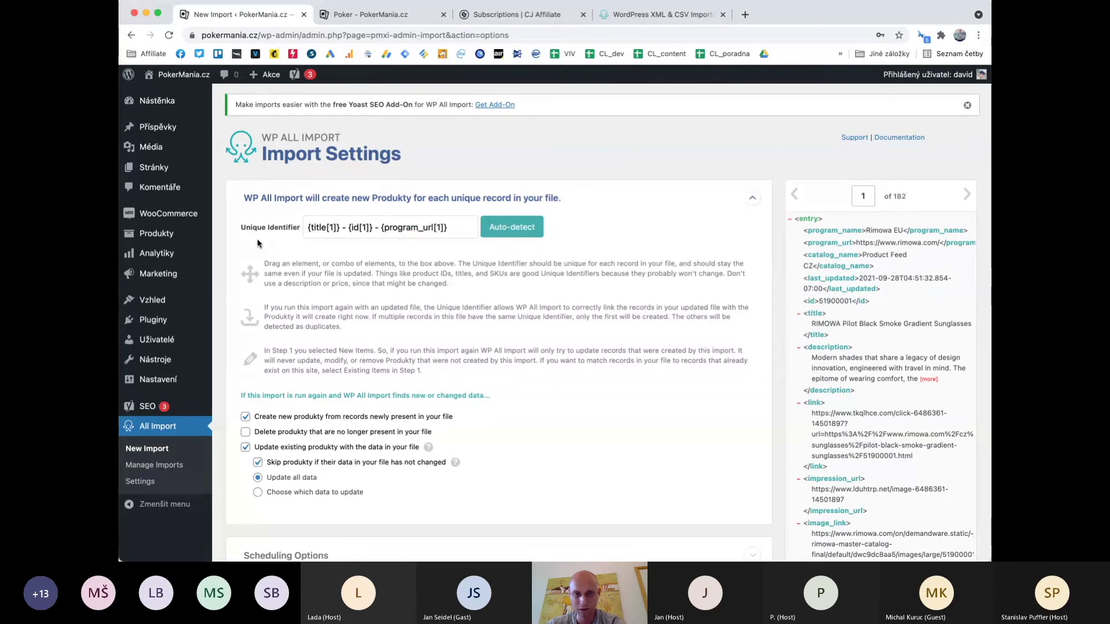
{"action": "scroll", "coordinate": [362, 240], "scroll_direction": "down", "scroll_amount": 3}
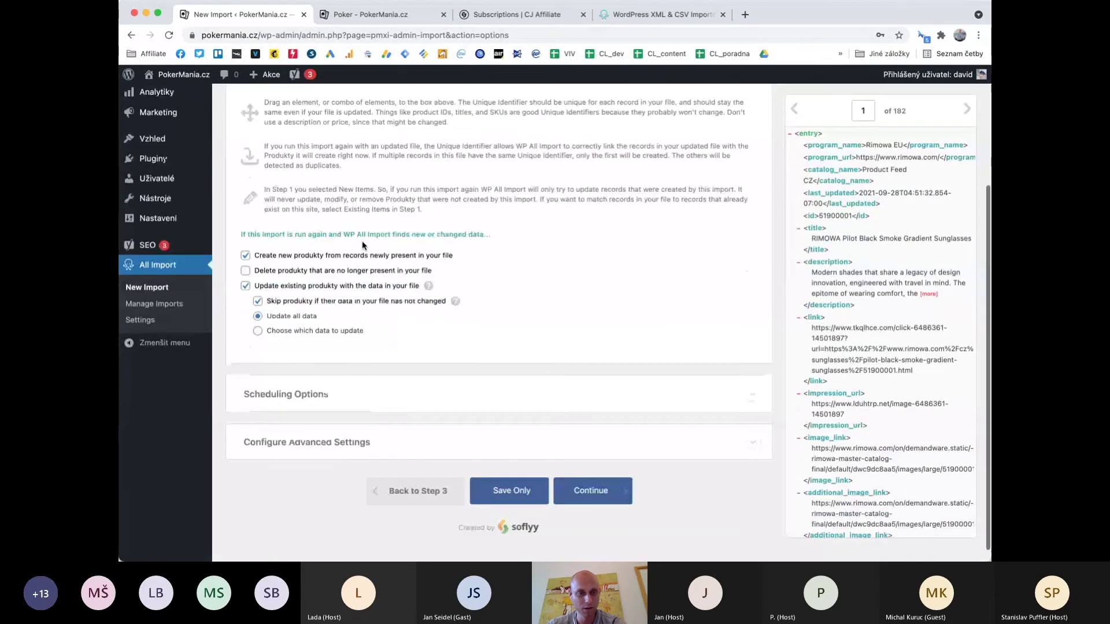
{"action": "left_click", "coordinate": [606, 484]}
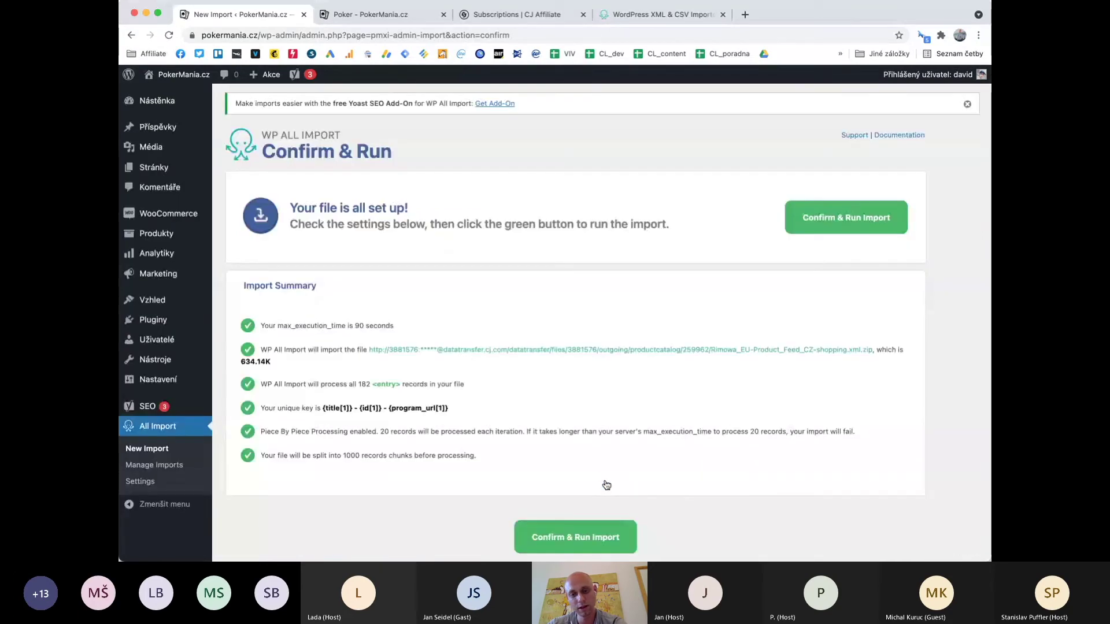
Confirm and run the product import, and check how many records have been processed
{"action": "left_click", "coordinate": [825, 228]}
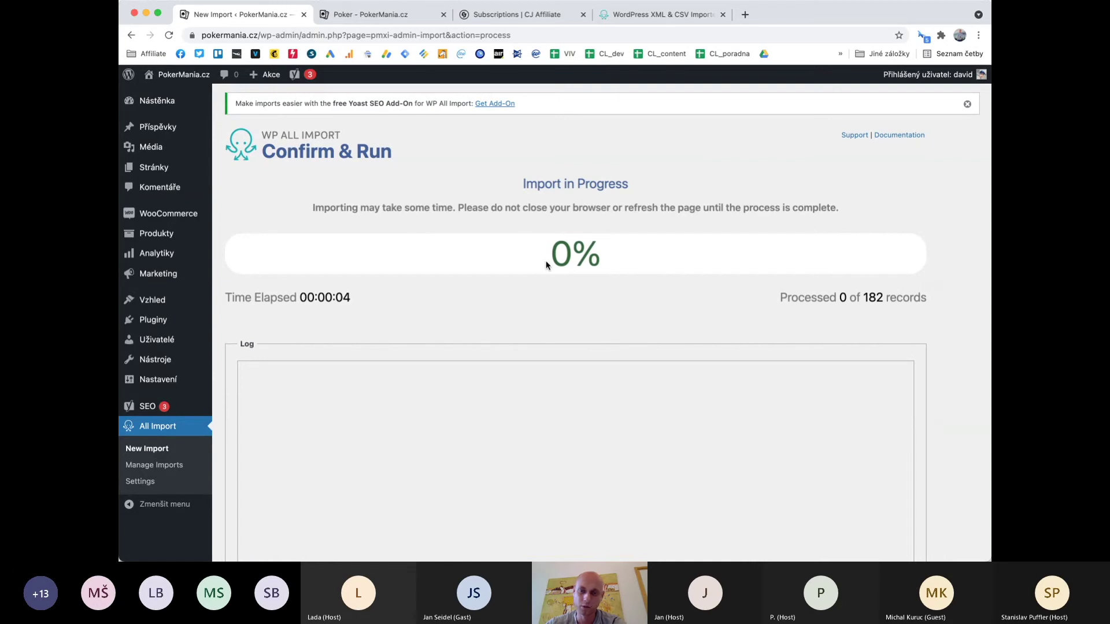
{"action": "triple_click", "coordinate": [820, 296]}
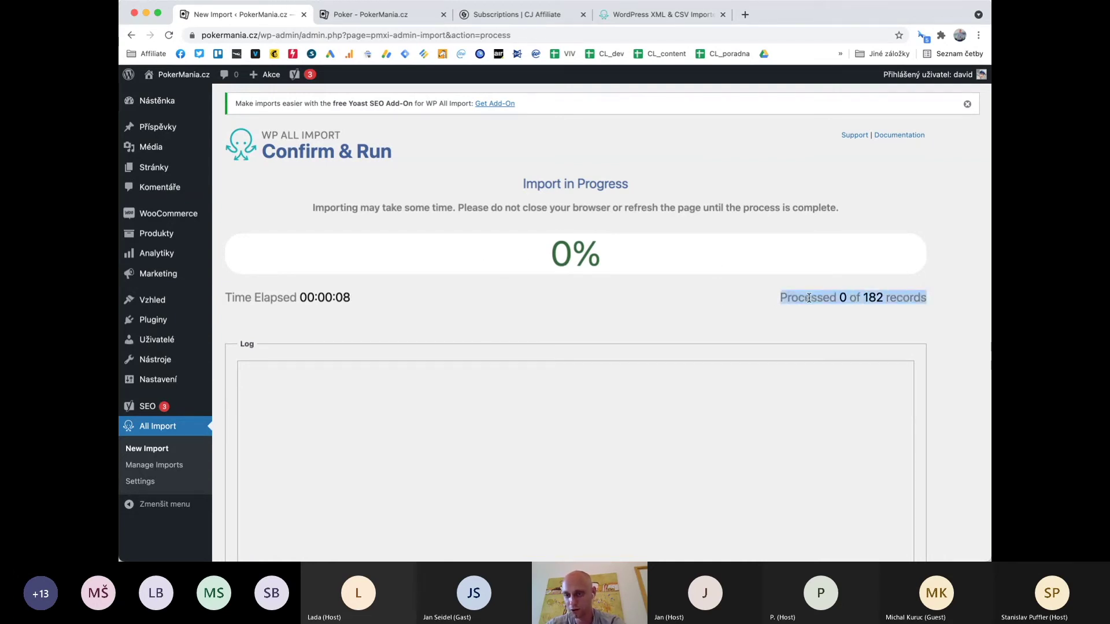
{"action": "left_click", "coordinate": [828, 313]}
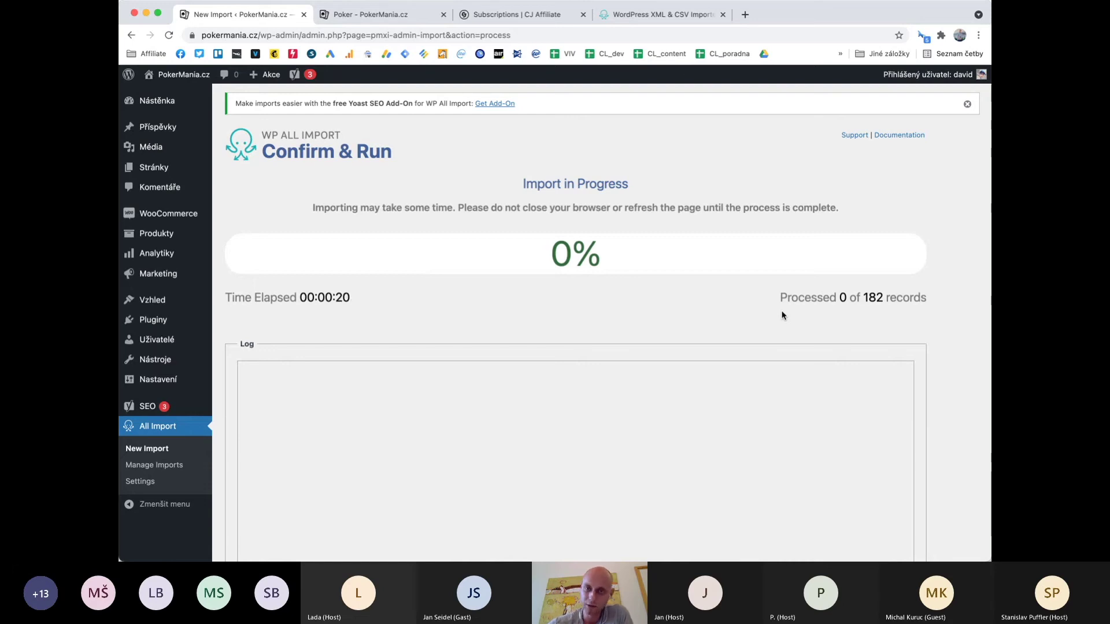
Switch to the site's front page, open its theme customizer and set the static home page to Obchod
{"action": "left_click", "coordinate": [367, 23]}
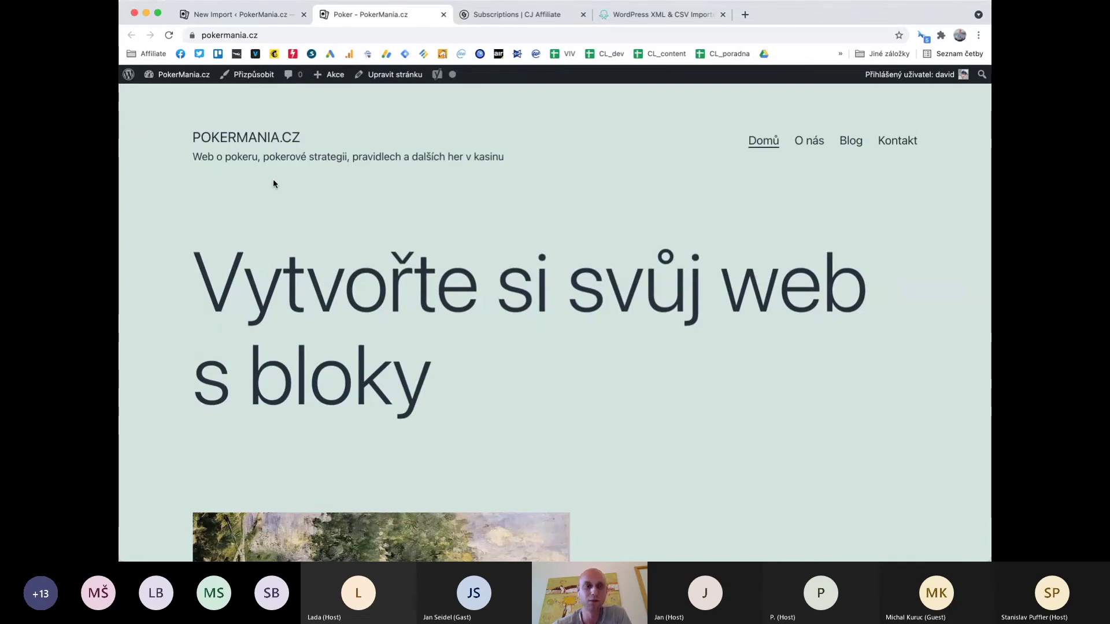
{"action": "scroll", "coordinate": [273, 183], "scroll_direction": "down", "scroll_amount": 2}
{"action": "scroll", "coordinate": [273, 183], "scroll_direction": "down", "scroll_amount": 10}
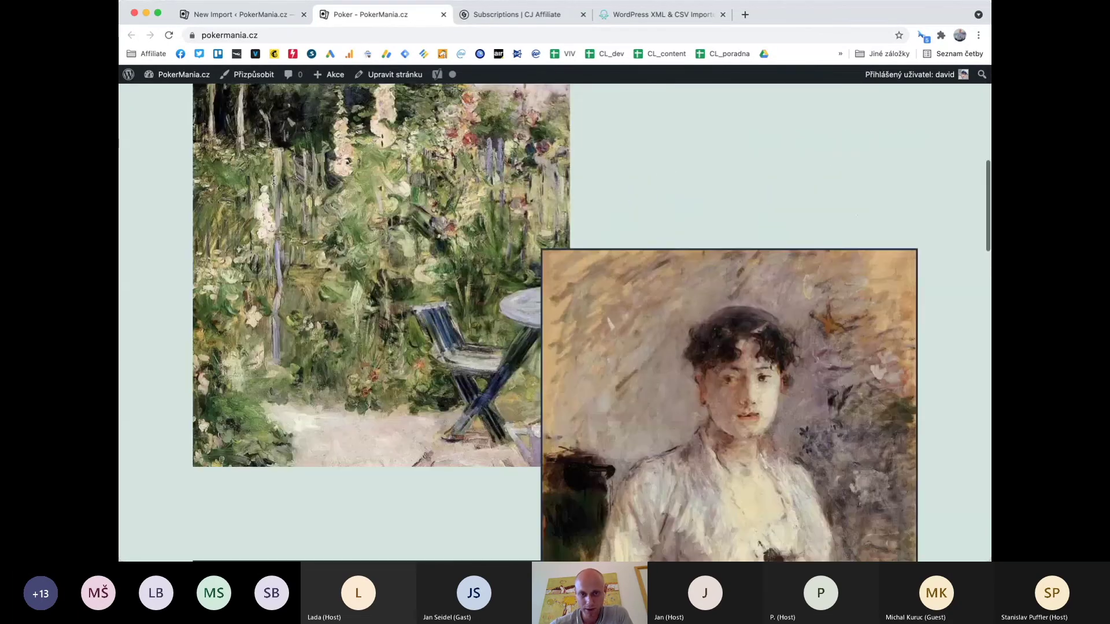
{"action": "scroll", "coordinate": [273, 183], "scroll_direction": "up", "scroll_amount": 10}
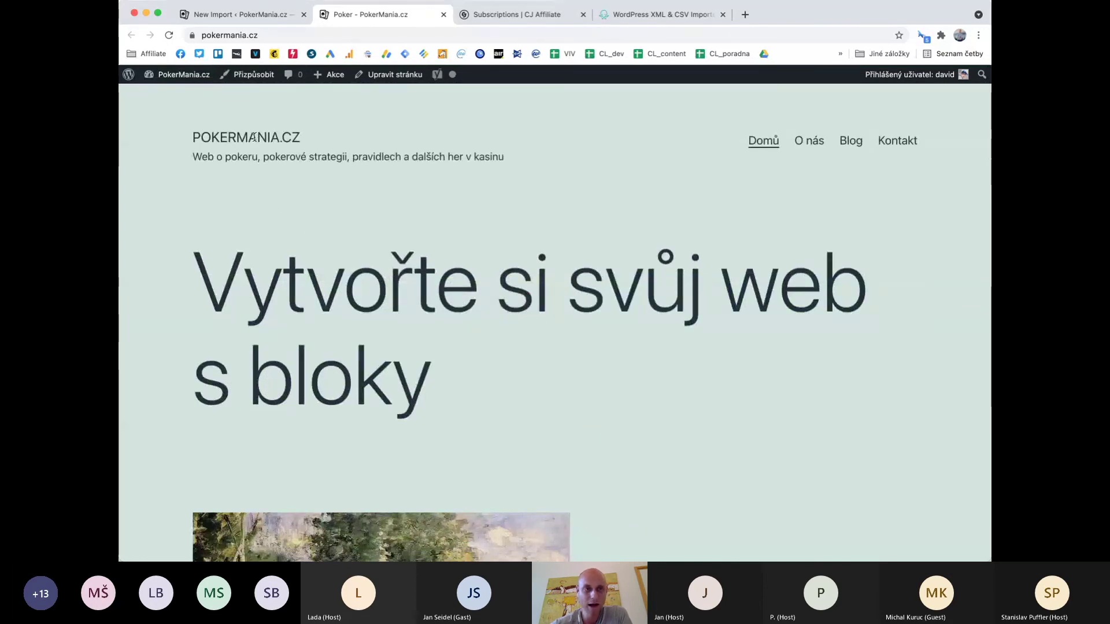
{"action": "left_click", "coordinate": [265, 75]}
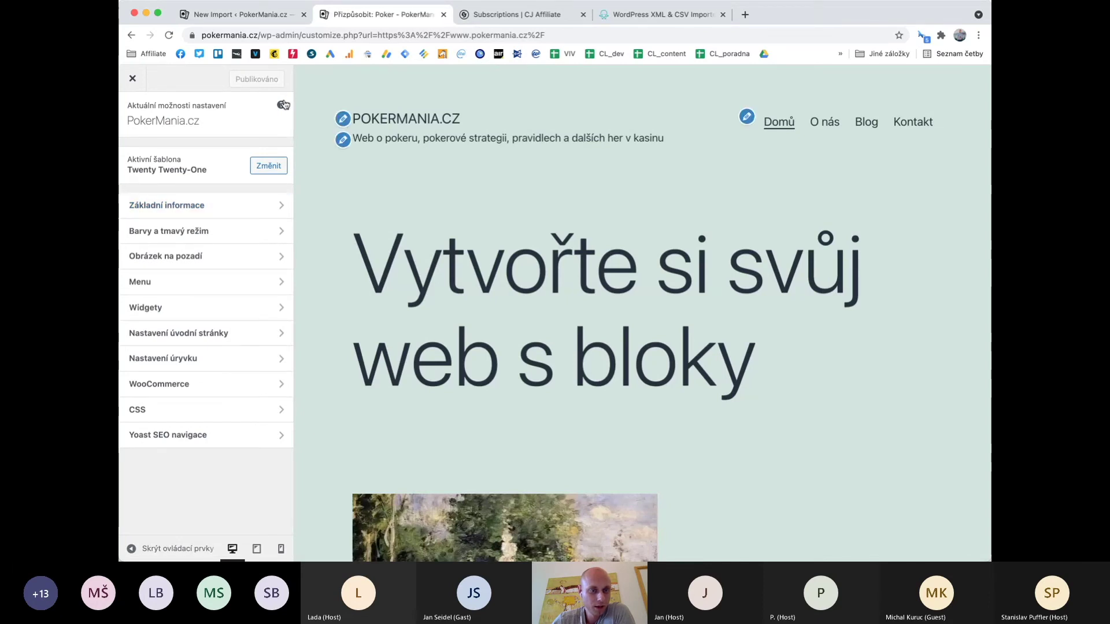
{"action": "left_click", "coordinate": [234, 336]}
{"action": "left_click", "coordinate": [223, 366]}
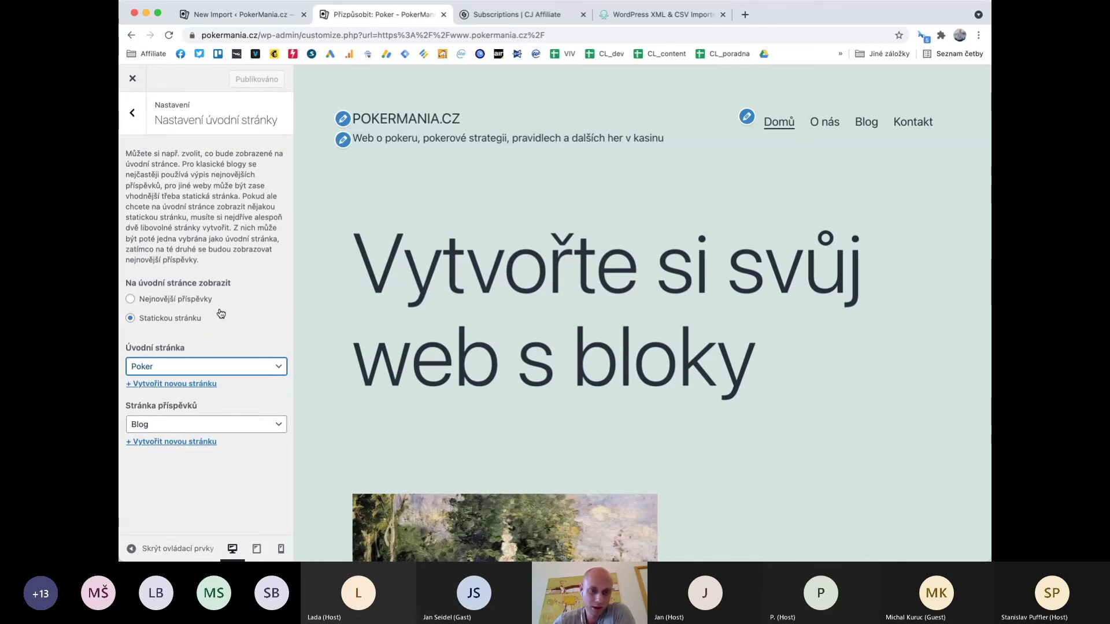
{"action": "left_click", "coordinate": [197, 353]}
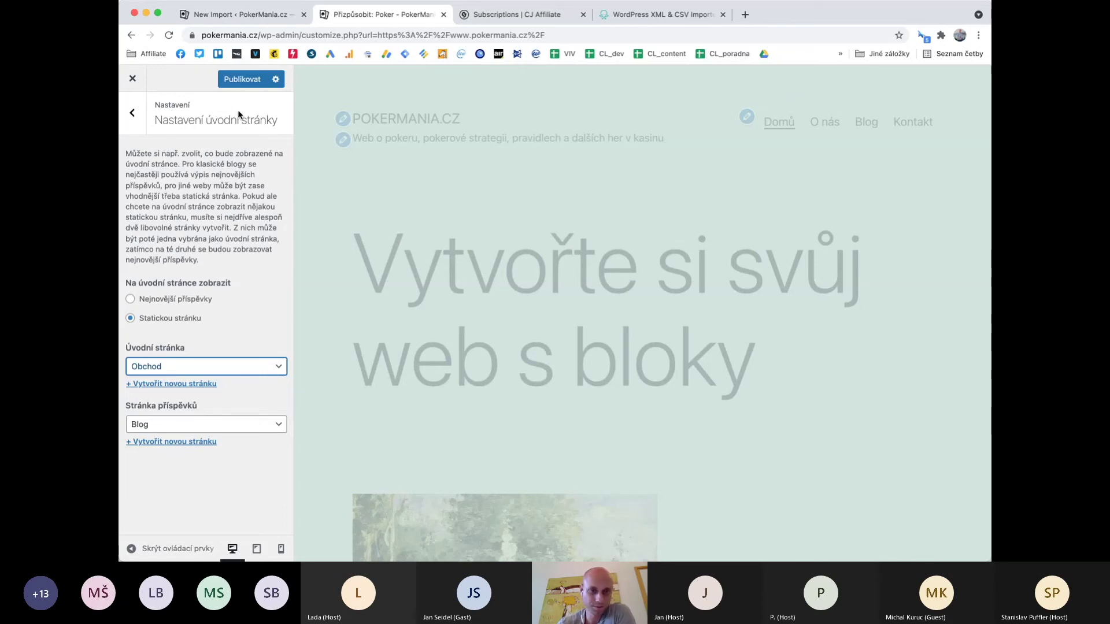
In the customizer's WooCommerce product catalogue settings, set the shop page display to Zobrazit kategorie & produkty
{"action": "left_click", "coordinate": [132, 113]}
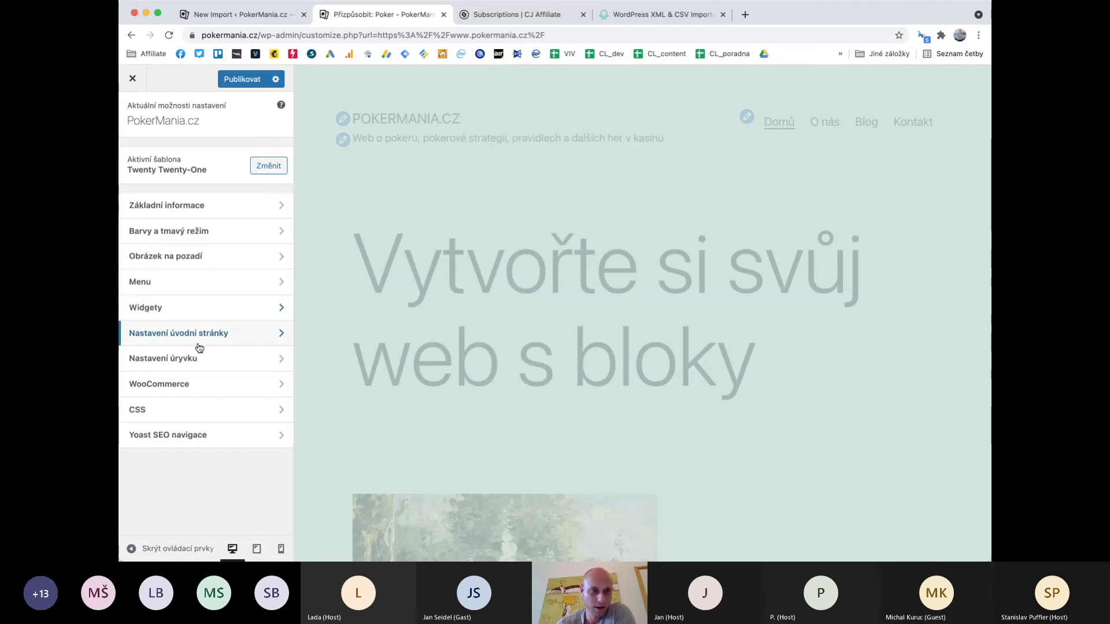
{"action": "left_click", "coordinate": [196, 384]}
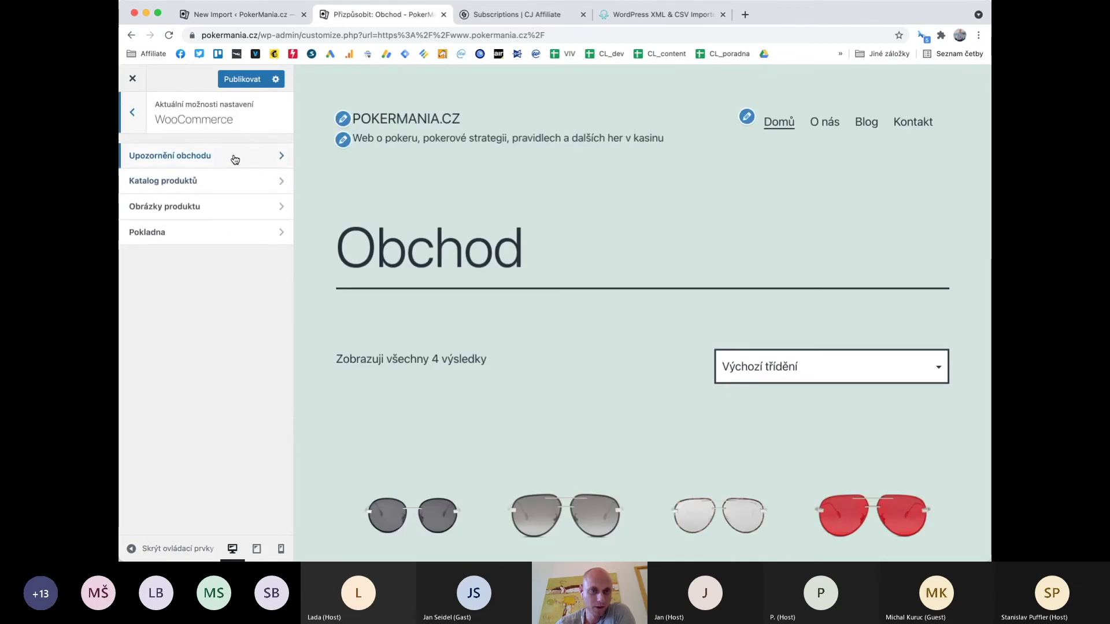
{"action": "left_click", "coordinate": [231, 180]}
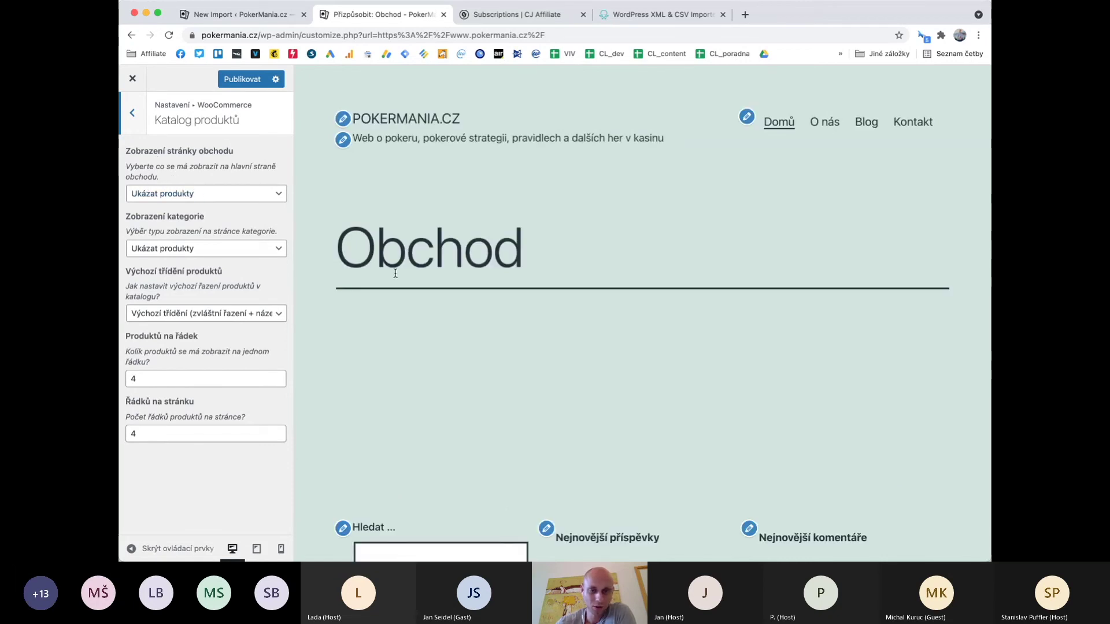
{"action": "left_click", "coordinate": [225, 198]}
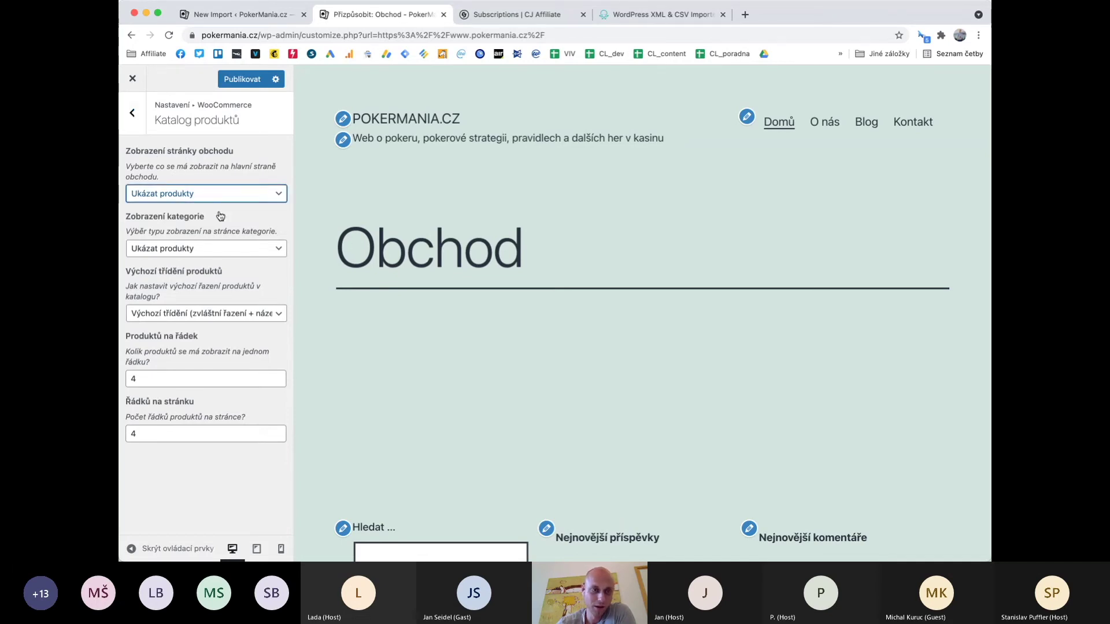
{"action": "left_click", "coordinate": [219, 227]}
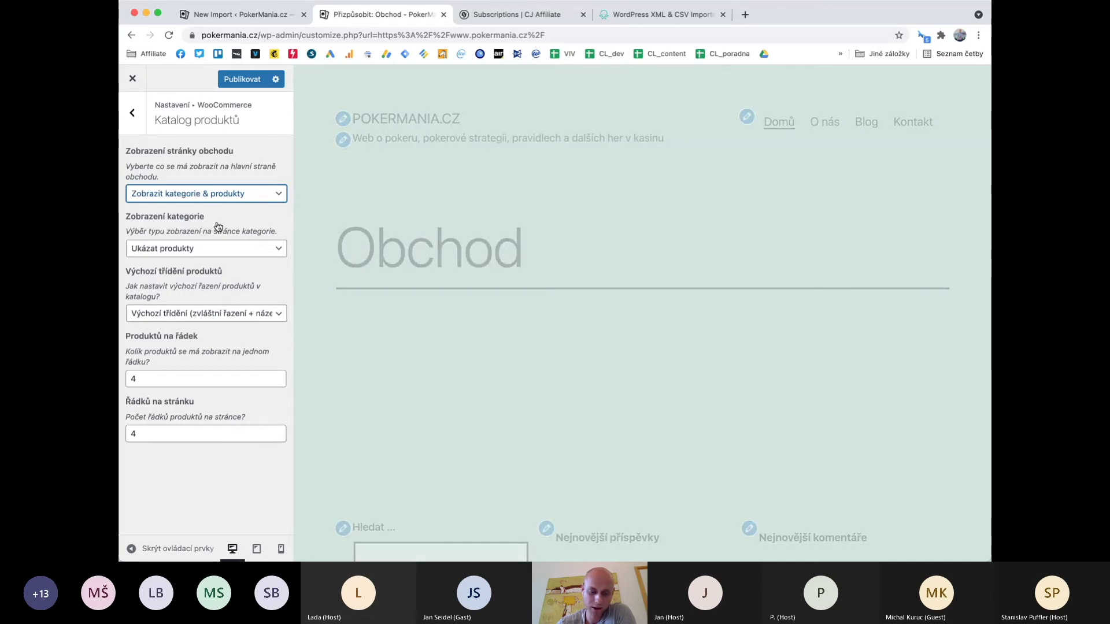